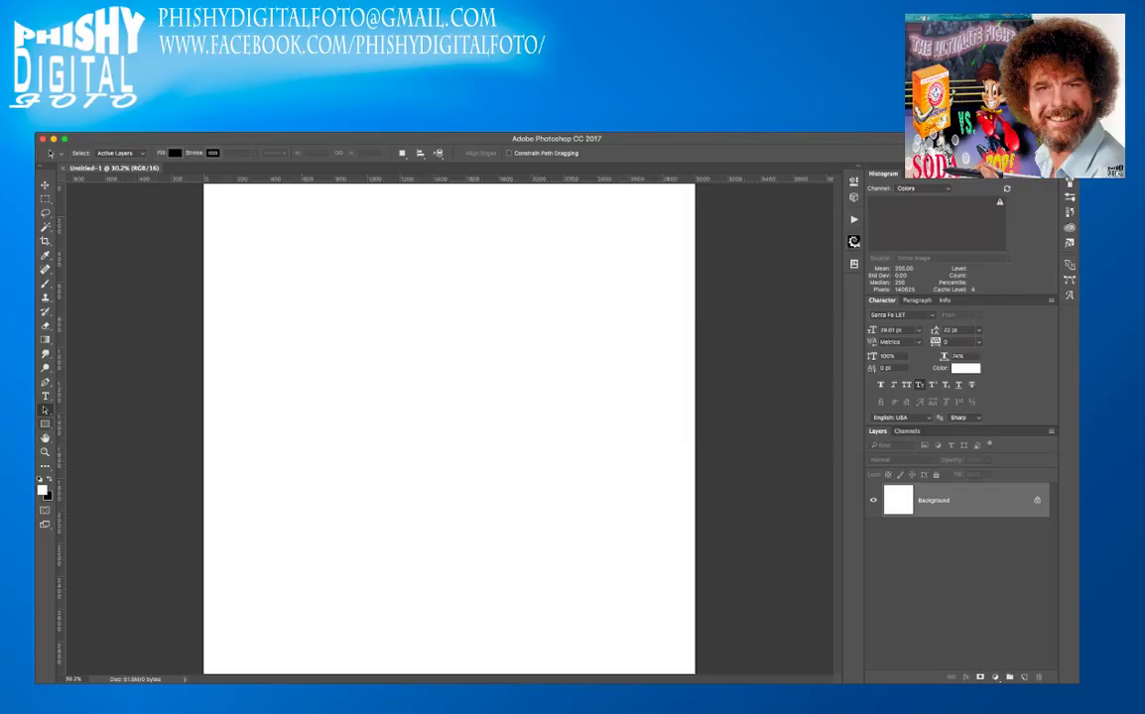
- Pick the Rectangle tool and toggle Cmd+; until the evenly spaced guide grid shows
left_click(44, 424)
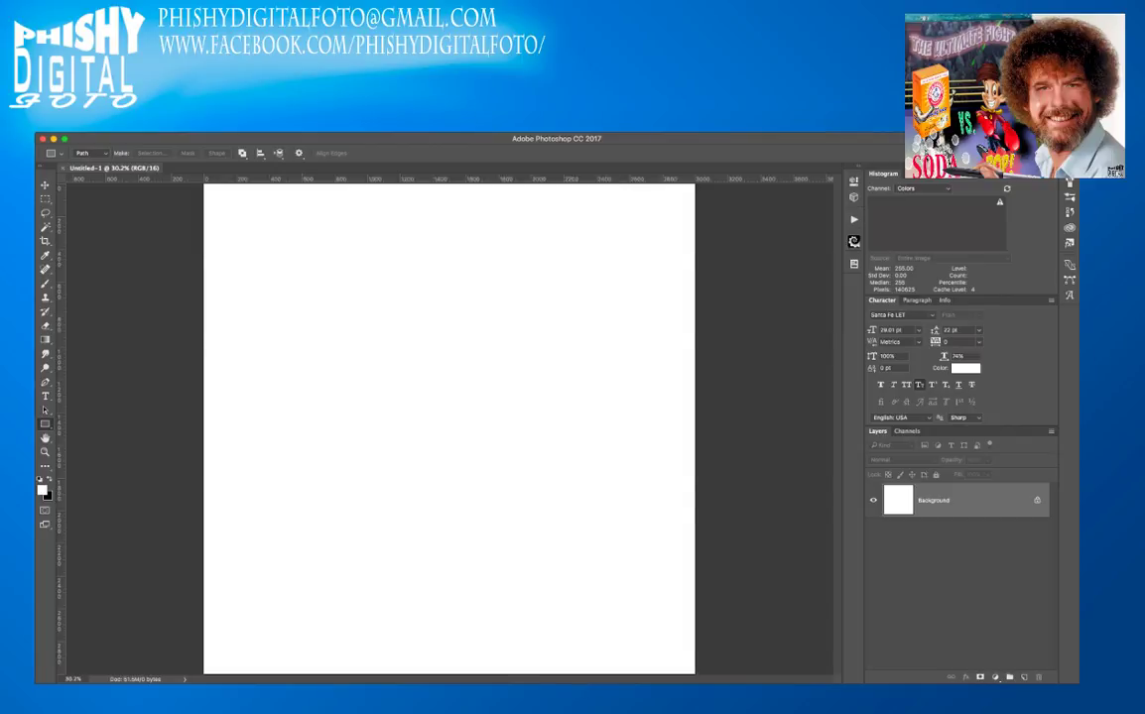
key("super+semicolon")
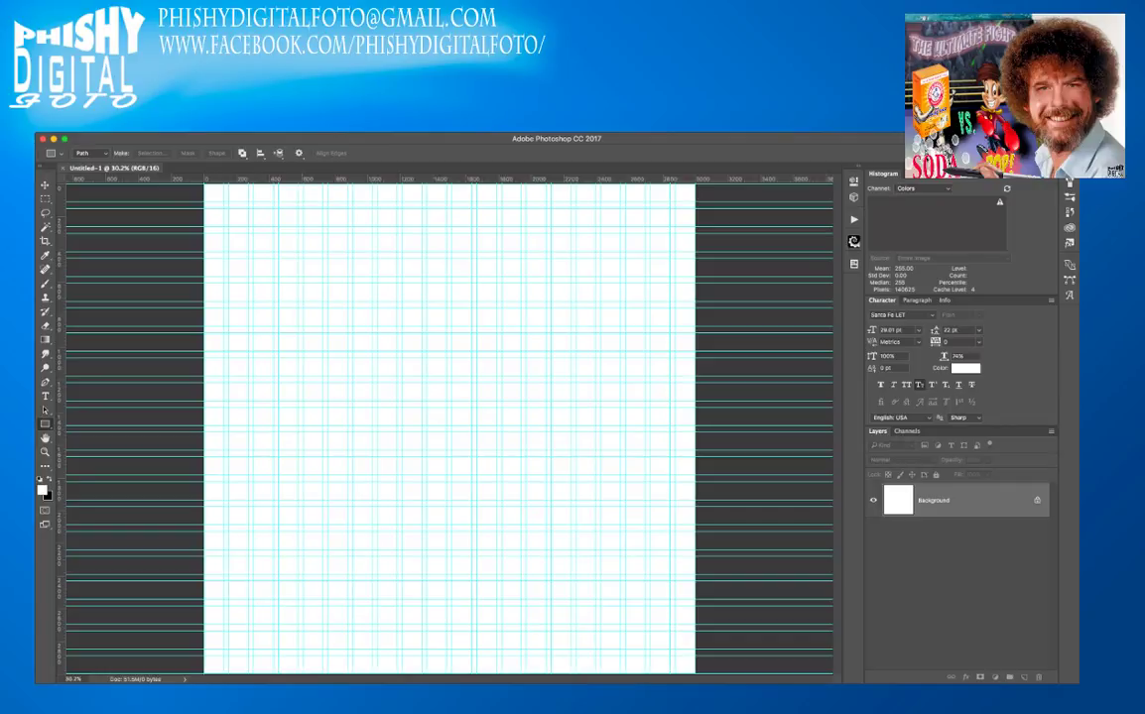
key("super+semicolon")
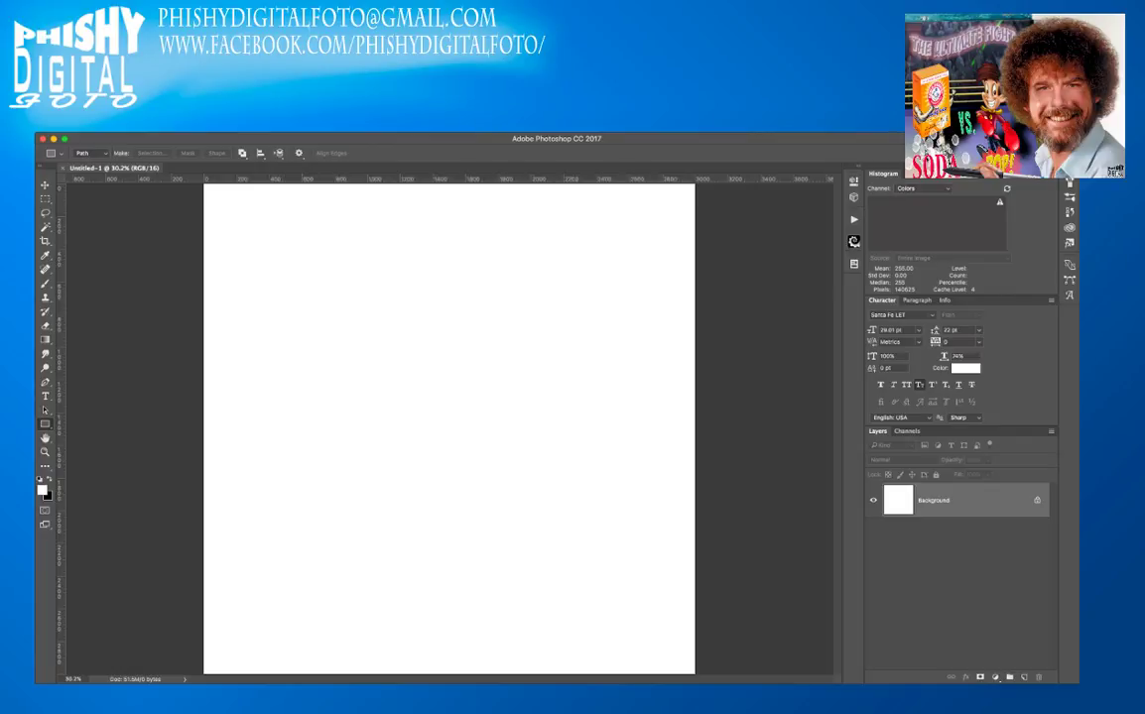
key("super+semicolon")
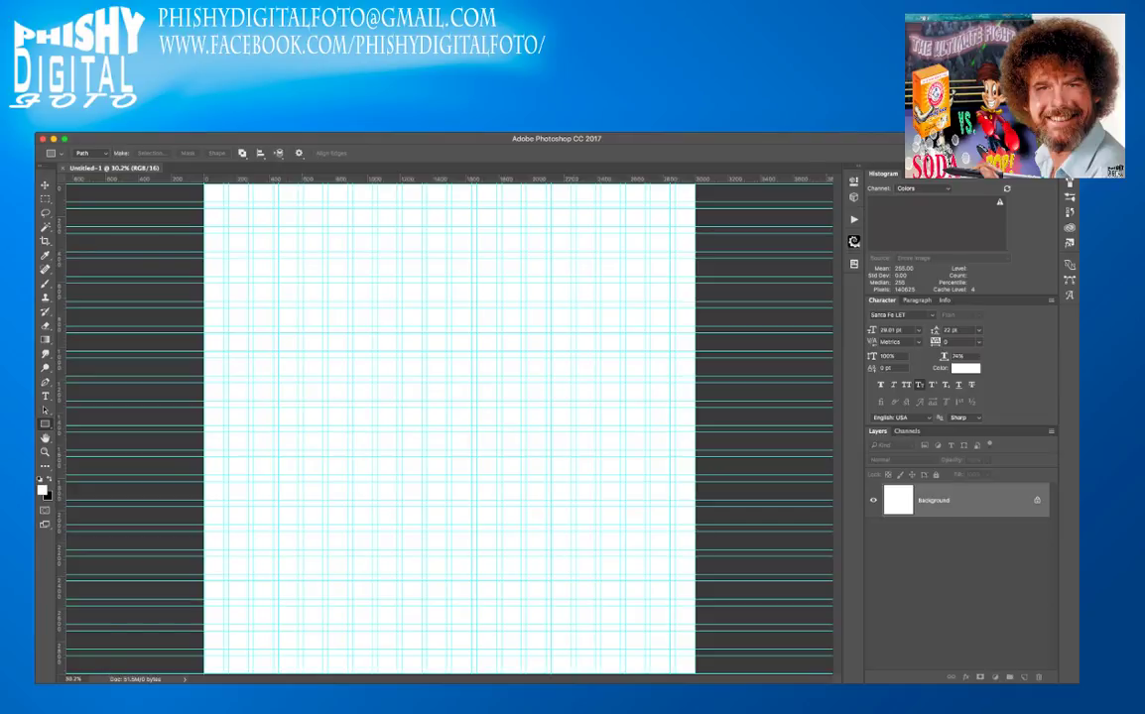
key("super+semicolon")
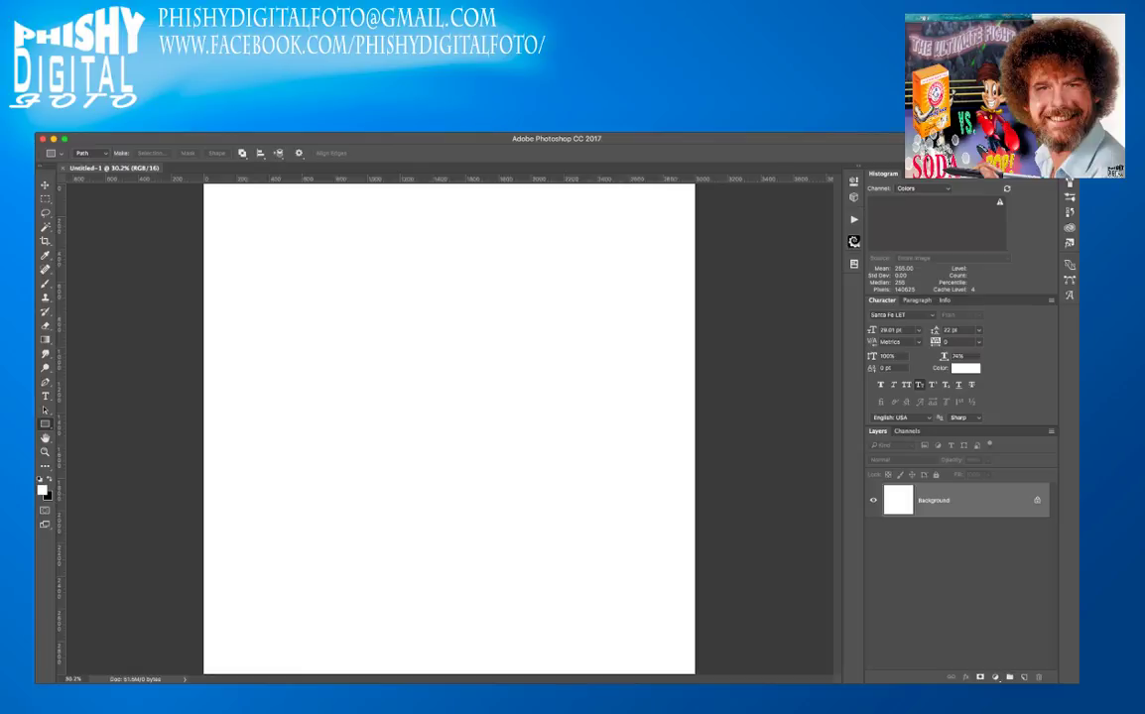
key("super+semicolon")
key("super+semicolon")
key("super+semicolon")
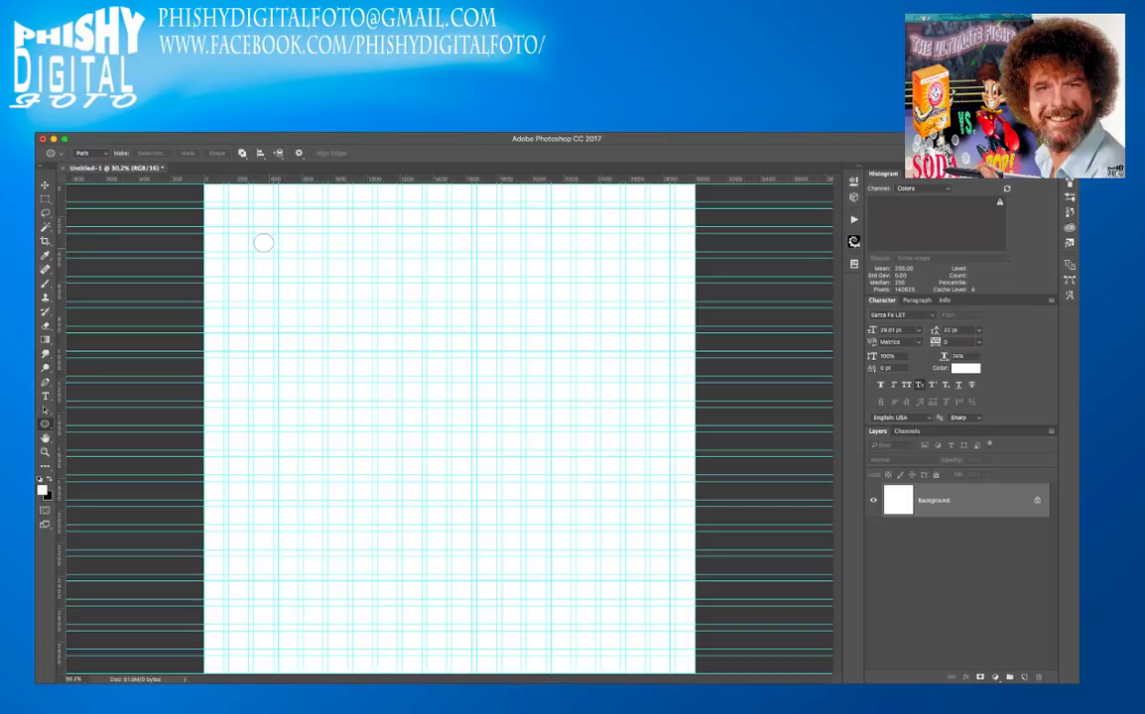
- Draw a small circle path near the top-left of the canvas and switch to Path Selection
left_click_drag(253, 232, 272, 253)
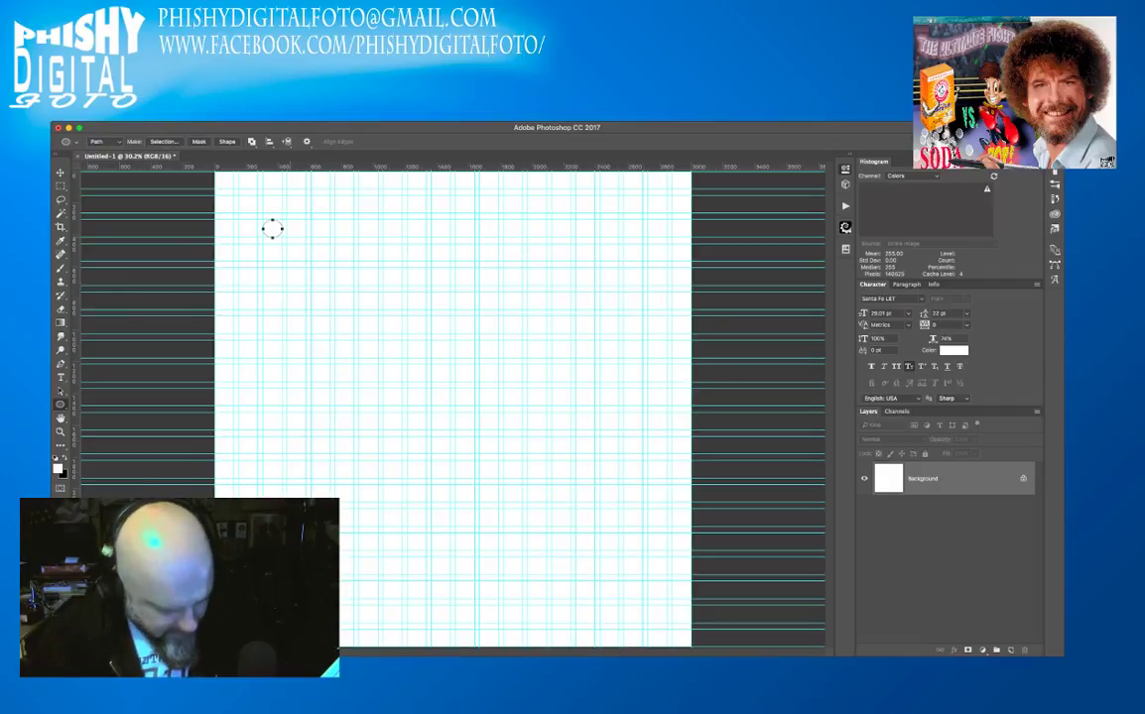
key("a")
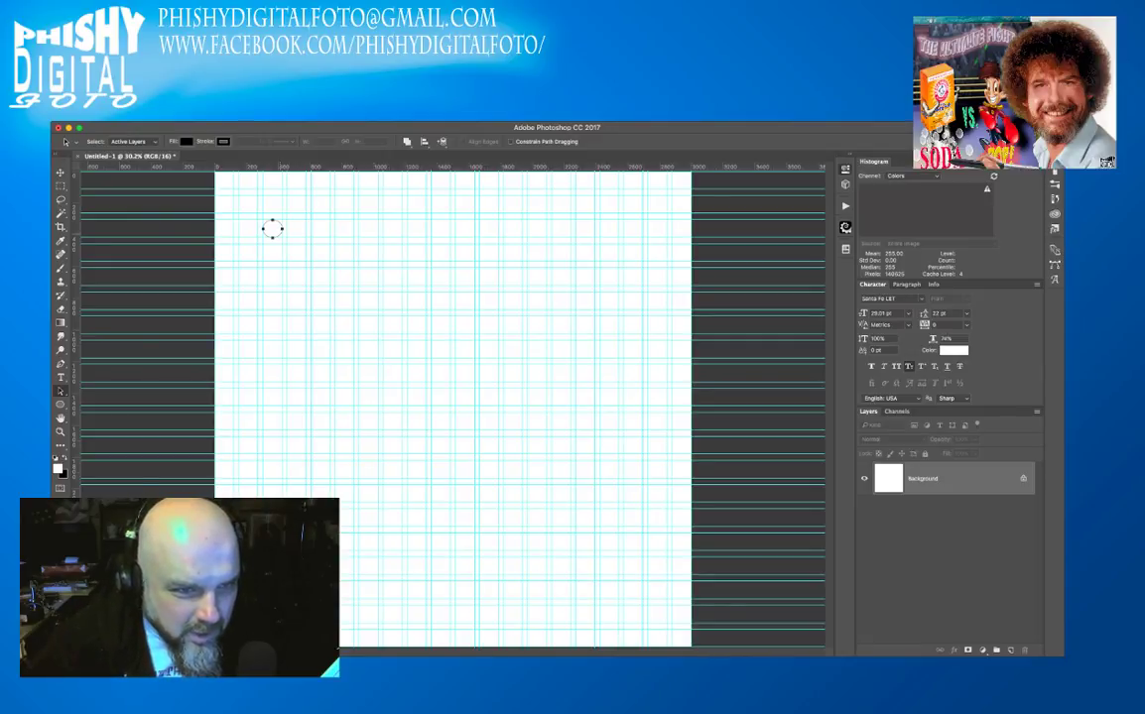
- Option-drag circle copies rightward to six, then duplicate all six into a row of twelve
left_click_drag(272, 228, 296, 229)
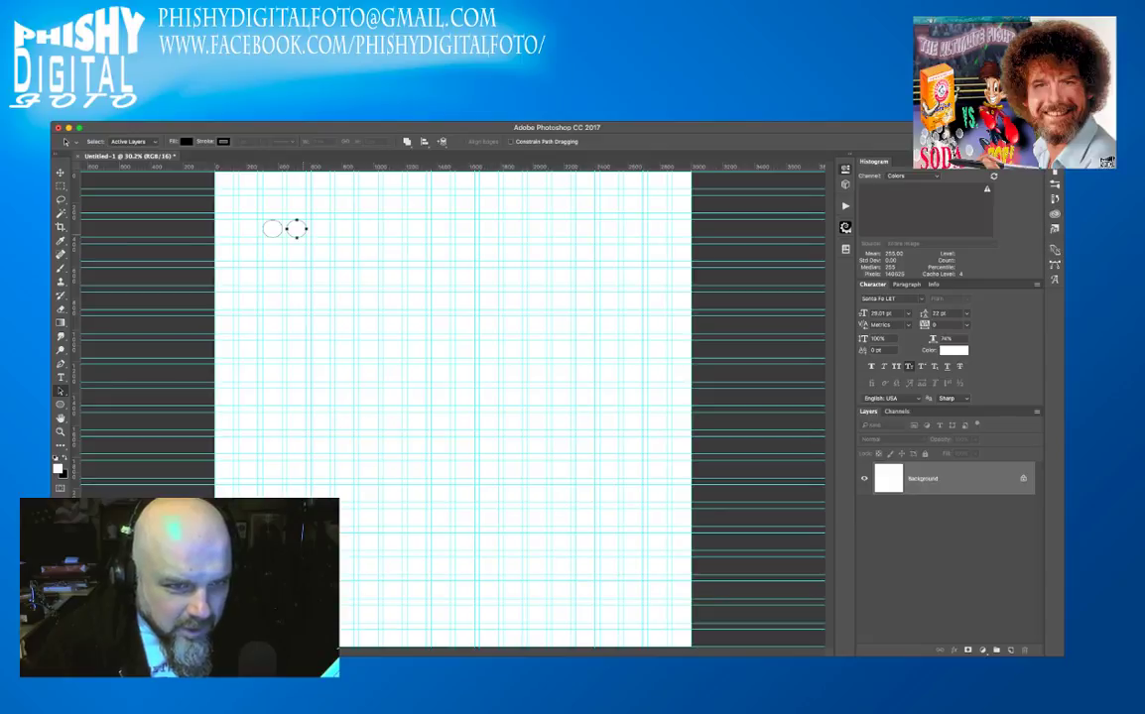
left_click_drag(296, 229, 343, 228)
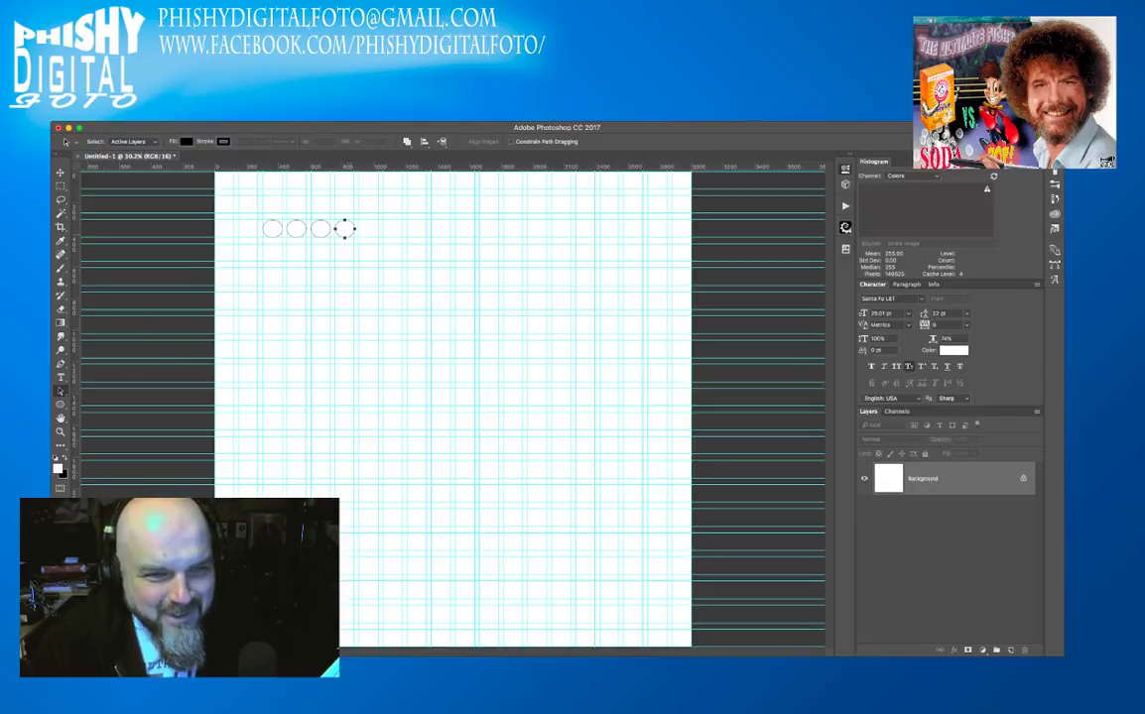
left_click_drag(344, 229, 367, 228)
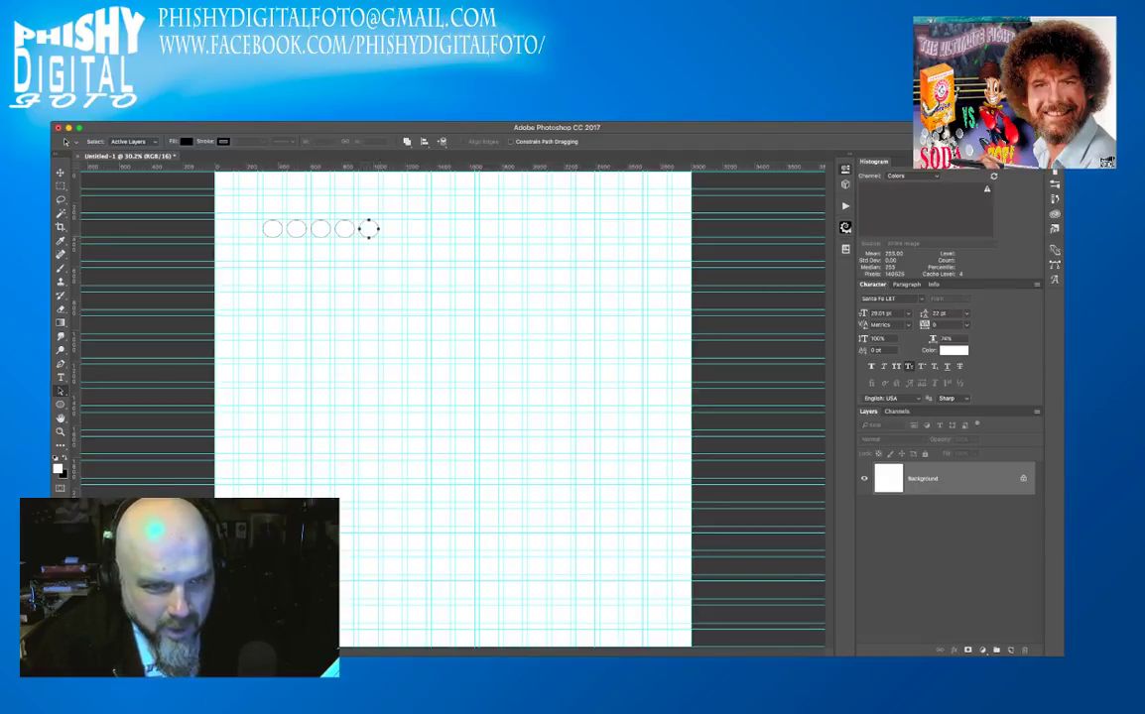
left_click_drag(367, 228, 393, 228)
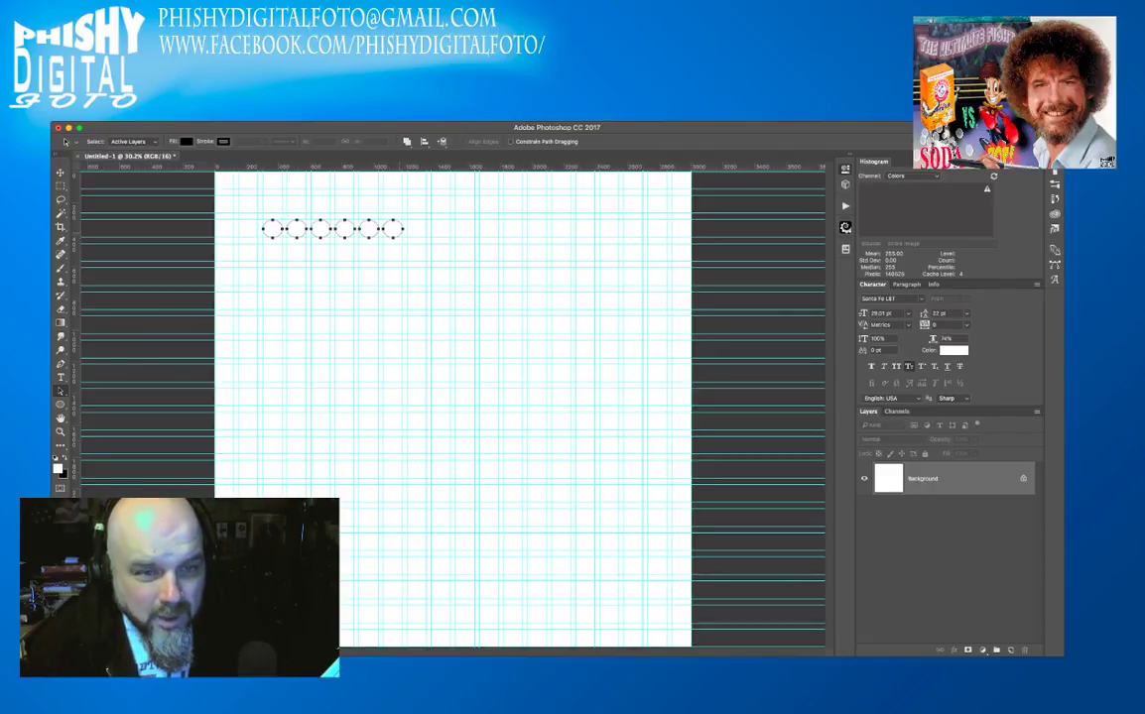
left_click_drag(332, 229, 479, 229)
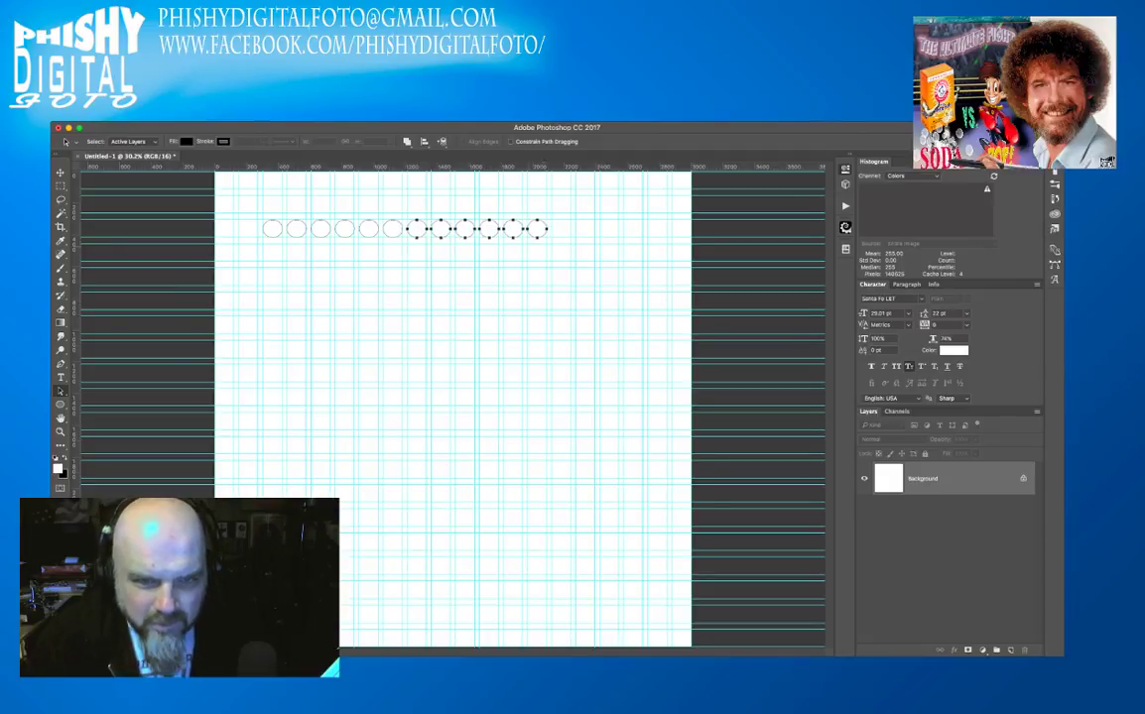
left_click(443, 270)
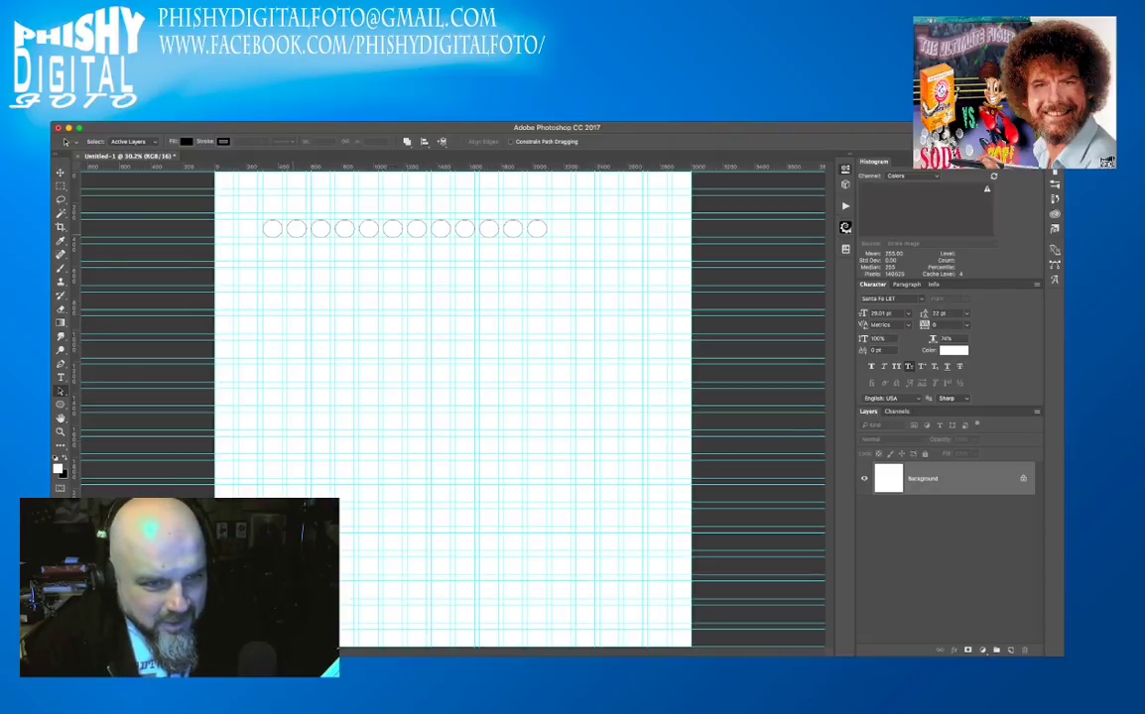
- Duplicate the twelve-circle row down to the page bottom, then copy it up to mid-page
left_click_drag(250, 216, 518, 250)
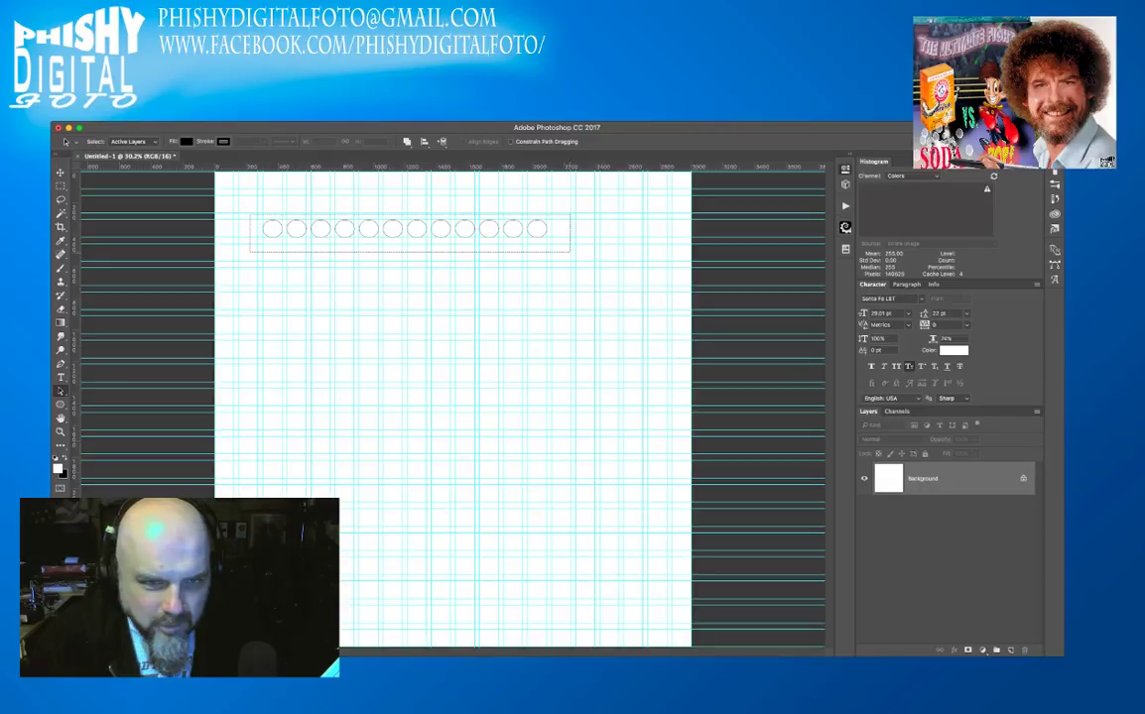
left_click_drag(250, 215, 568, 250)
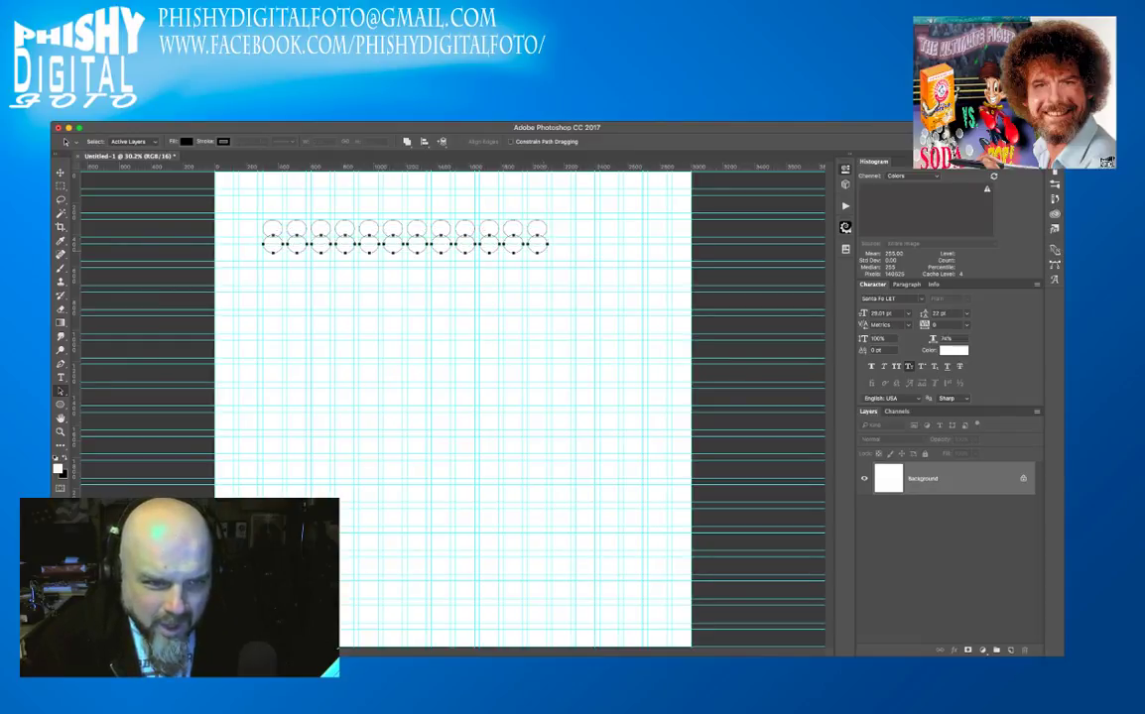
key("alt+shift+Down")
key("alt+shift+Down")
key("alt+shift+Down")
key("alt+shift+Down")
key("alt+shift+Down")
key("alt+shift+Down")
key("alt+shift+Down")
key("alt+shift+Down")
key("alt+shift+Down")
key("alt+shift+Down")
key("alt+shift+Down")
key("alt+shift+Down")
key("alt+shift+Down")
key("alt+shift+Down")
key("alt+shift+Down")
key("alt+shift+Down")
key("alt+shift+Down")
key("alt+shift+Down")
key("alt+shift+Down")
key("alt+shift+Down")
key("shift+Down")
key("shift+Down")
key("shift+Down")
key("shift+Down")
key("shift+Down")
key("shift+Down")
key("shift+Down")
key("shift+Down")
key("shift+Down")
key("shift+Down")
key("shift+Down")
key("shift+Down")
key("shift+Down")
key("shift+Down")
key("shift+Down")
key("shift+Down")
key("shift+Down")
key("shift+Down")
key("shift+Down")
key("shift+Down")
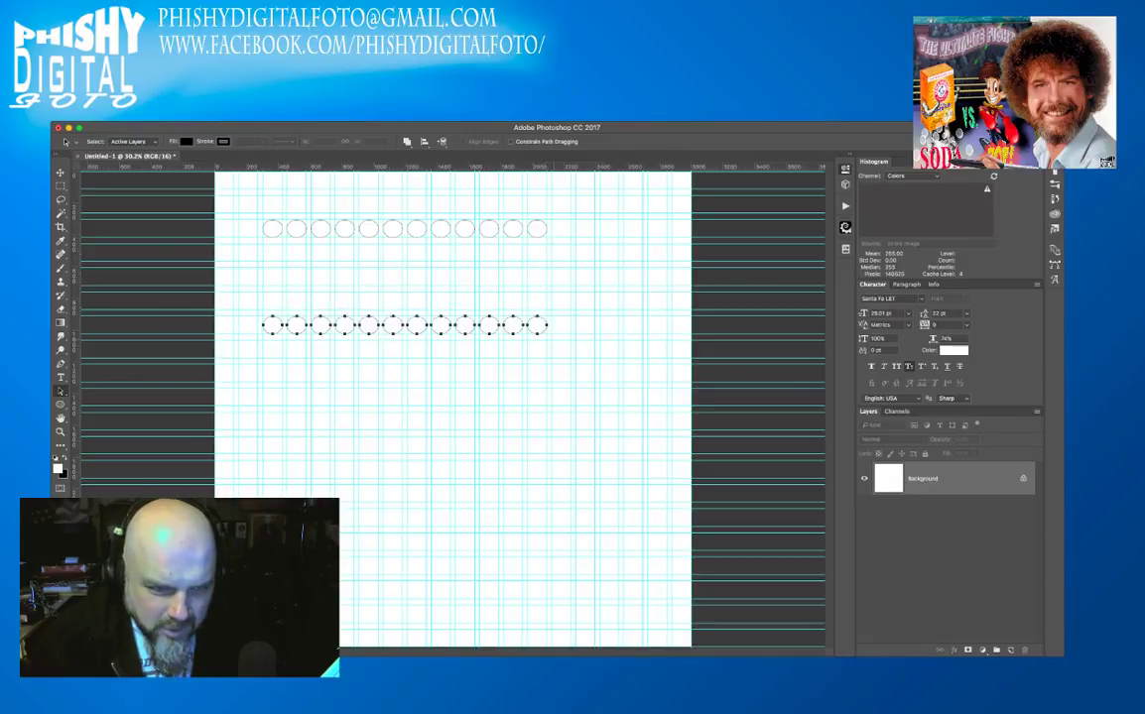
key("shift+Down")
key("shift+Down")
key("shift+Down")
key("shift+Down")
key("shift+Down")
key("shift+Down")
key("shift+Down")
key("shift+Down")
key("shift+Down")
key("shift+Down")
key("shift+Down")
key("shift+Down")
key("shift+Down")
key("shift+Down")
key("shift+Down")
key("shift+Down")
key("shift+Down")
key("shift+Down")
key("shift+Down")
key("shift+Down")
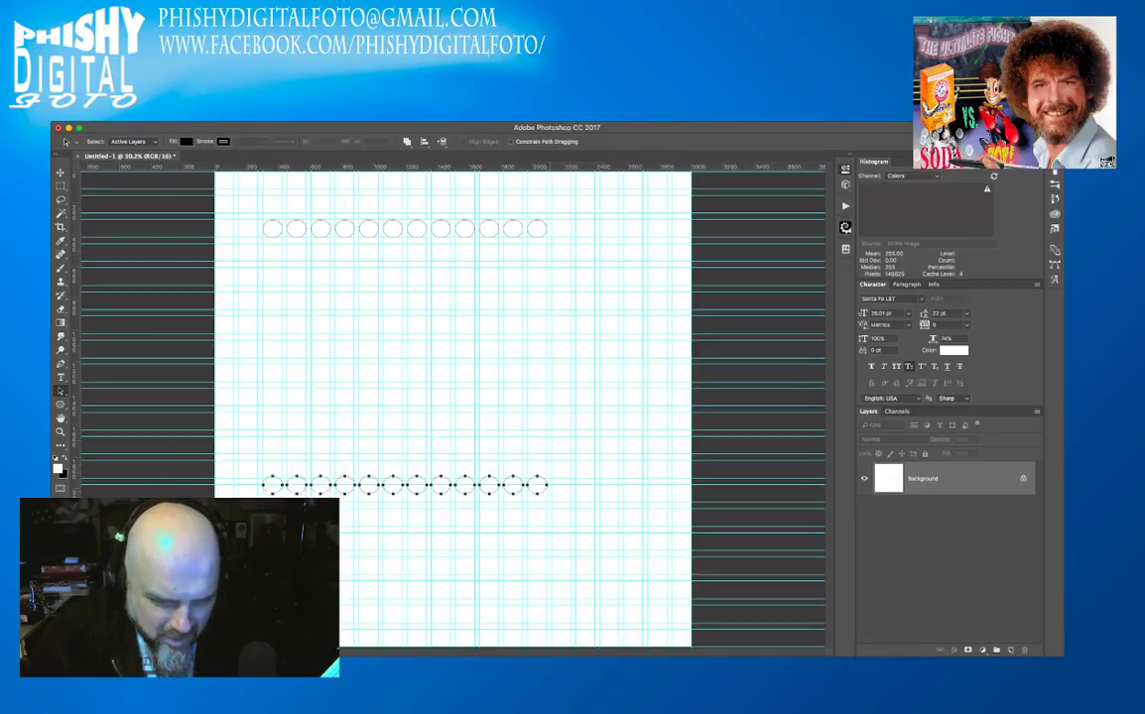
key("shift+Down")
key("shift+Down")
key("shift+Down")
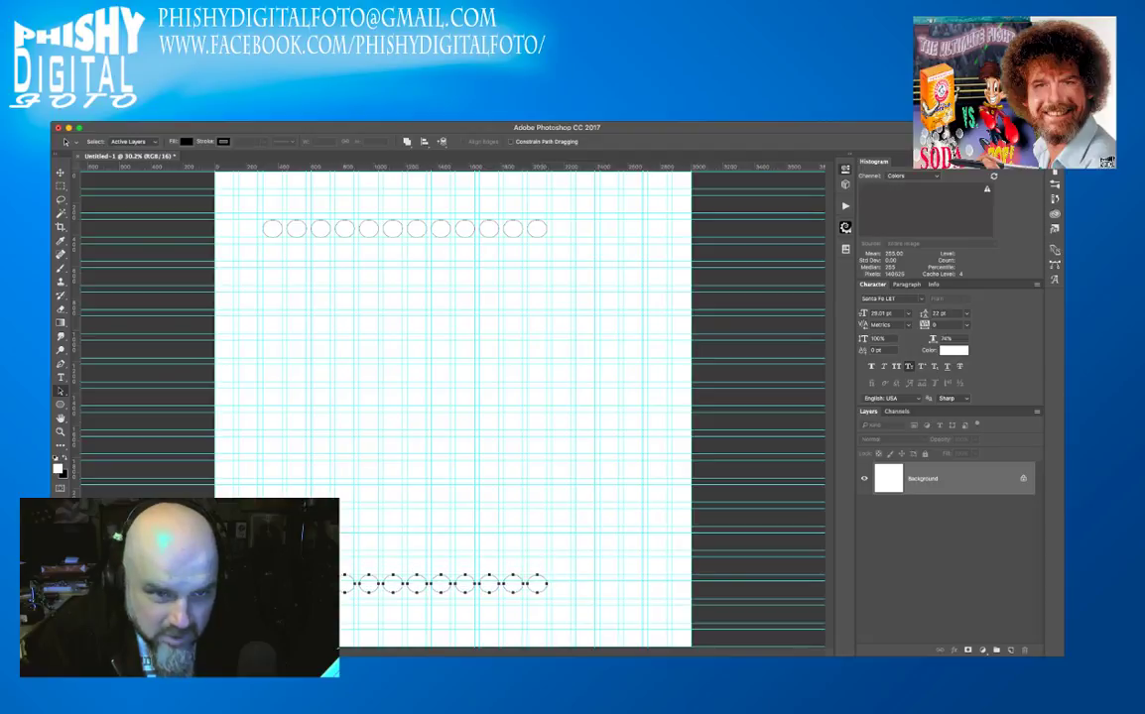
key("shift+Down")
key("shift+Down")
key("shift+Down")
key("shift+Down")
key("shift+Down")
key("shift+Down")
key("shift+Down")
key("shift+Down")
key("shift+Down")
key("shift+Down")
key("shift+Down")
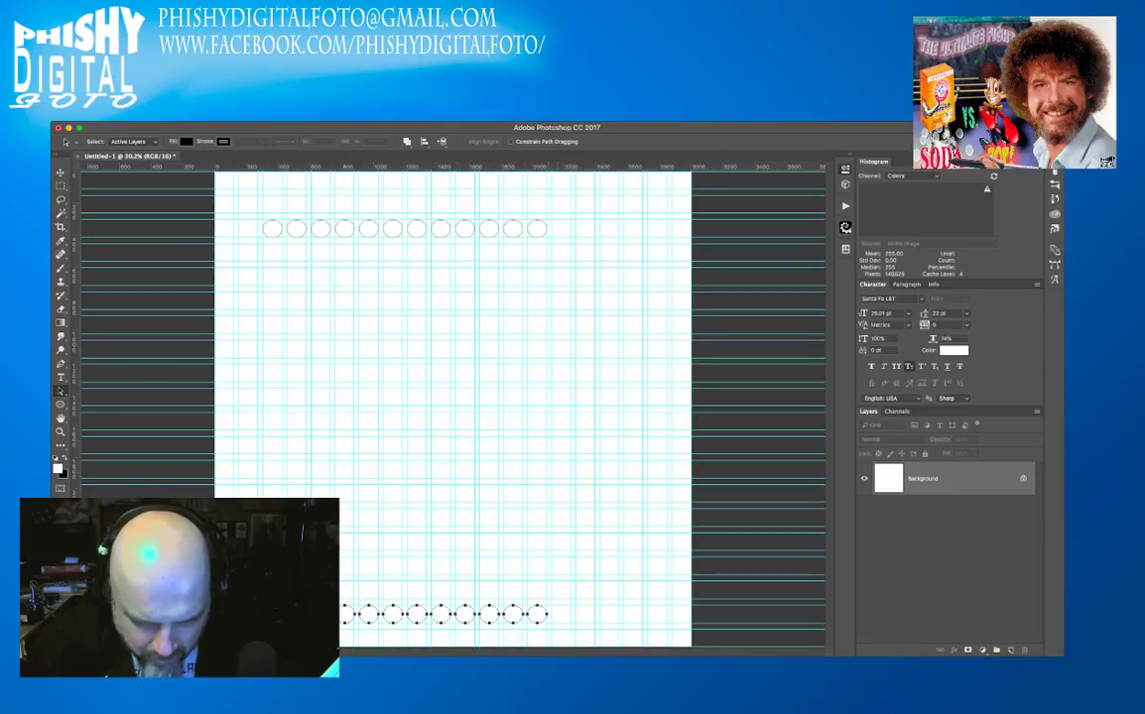
left_click_drag(443, 613, 454, 397)
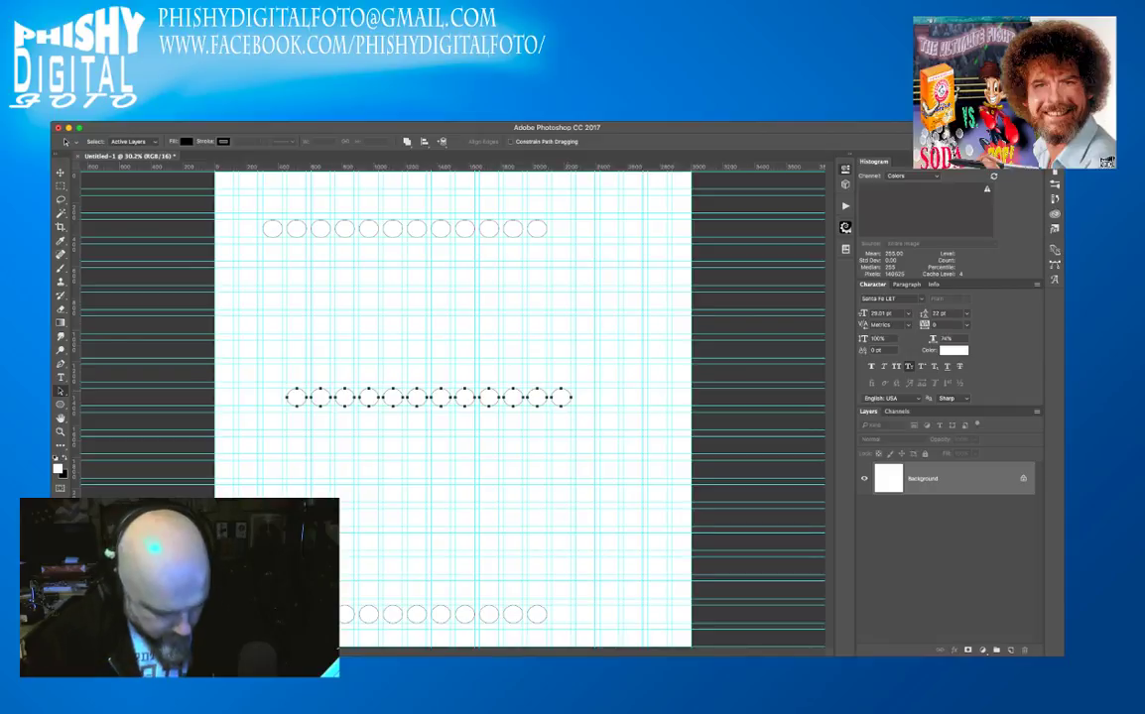
- Free Transform the middle row, rotate it 90° and move it left, then reshow paths and guides
key("super+t")
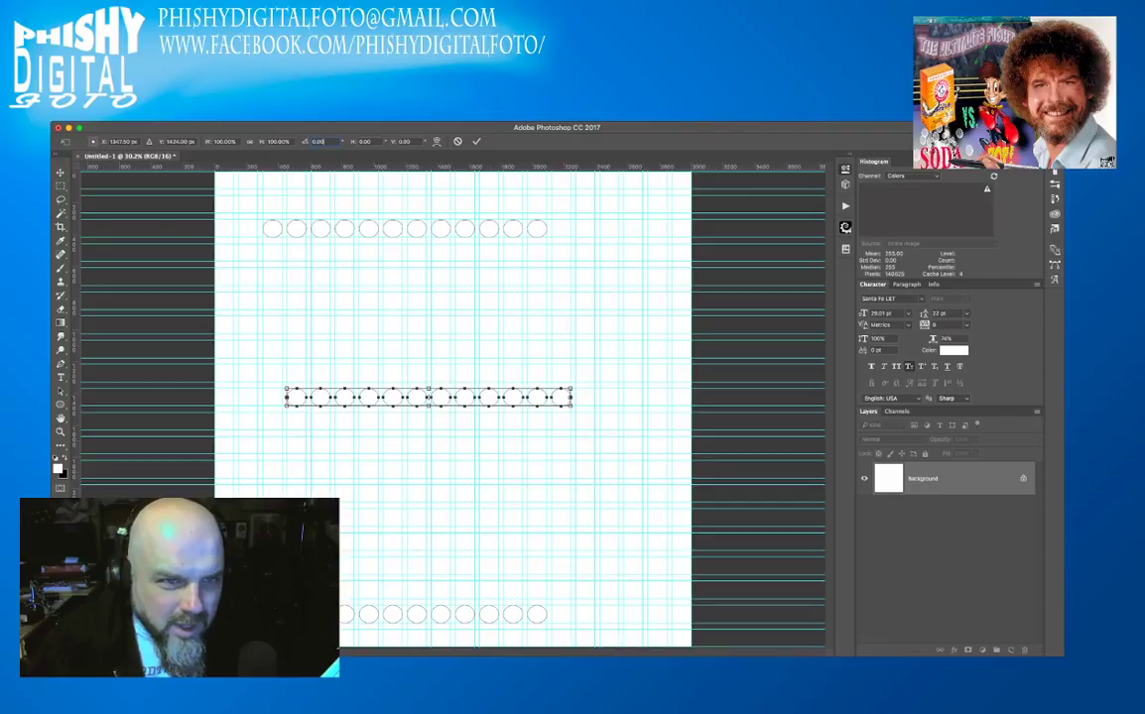
left_click(318, 141)
type("90")
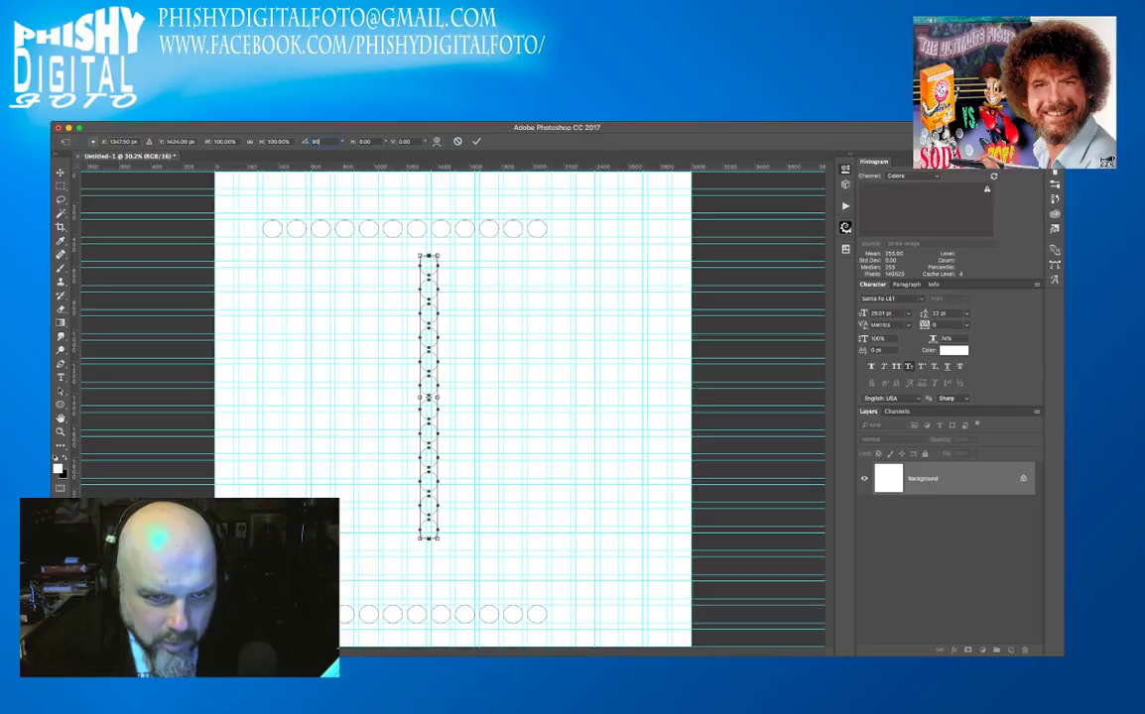
left_click_drag(429, 397, 270, 389)
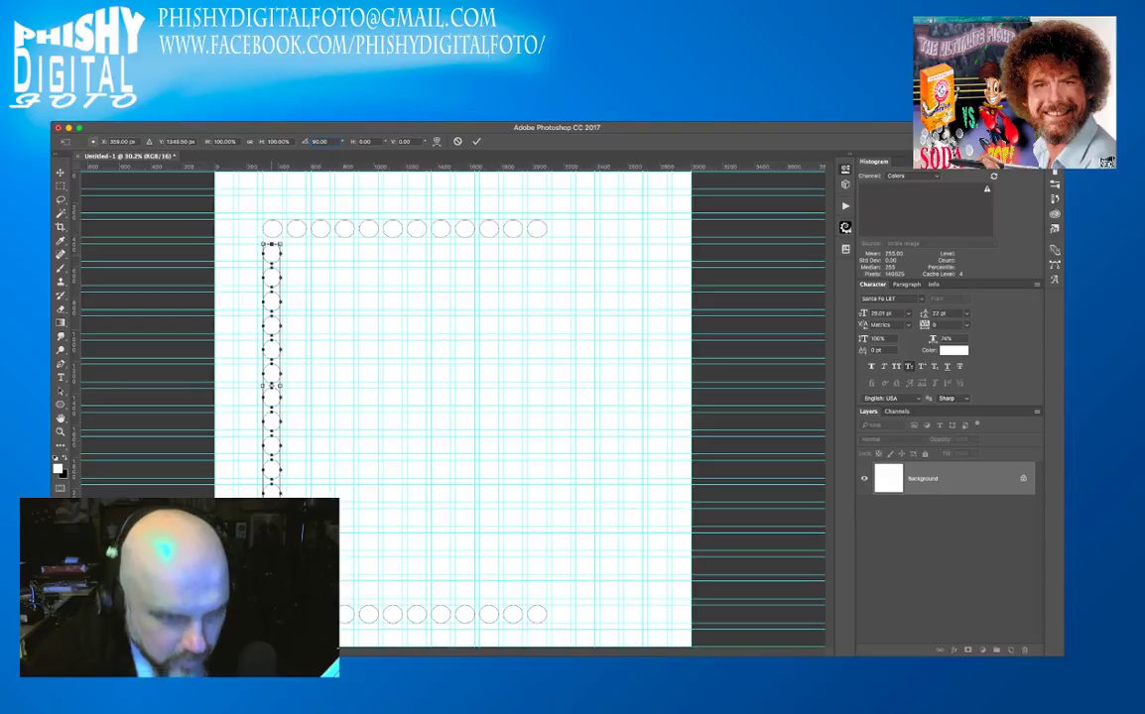
key("super+h")
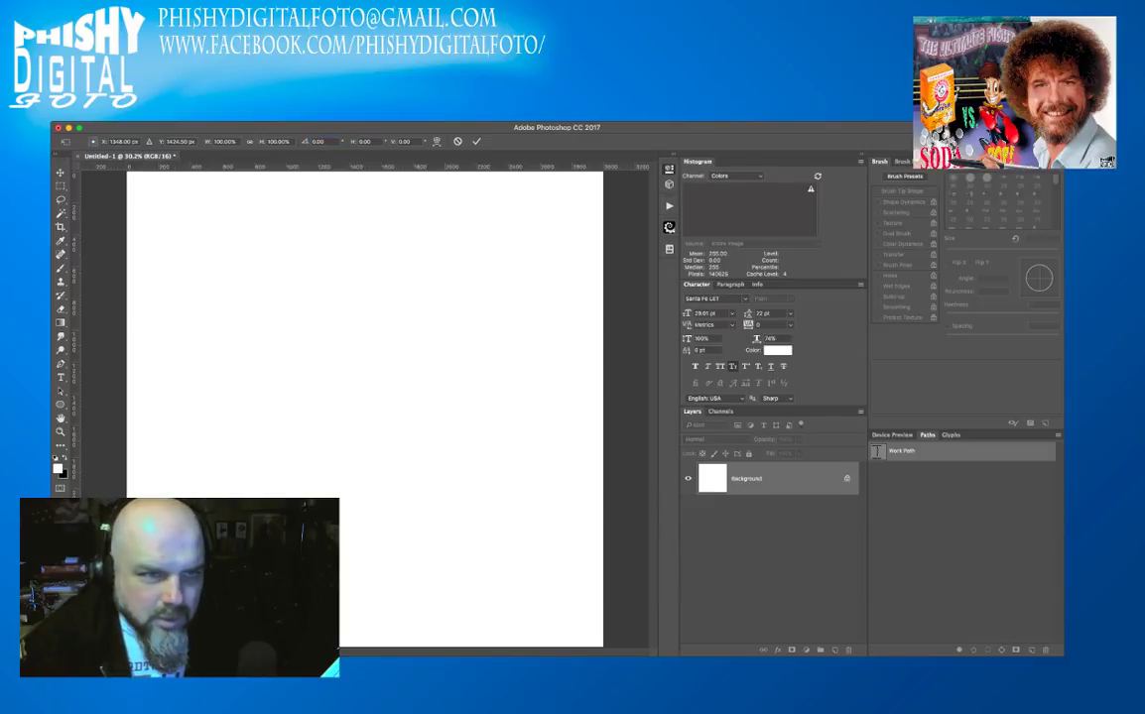
key("a")
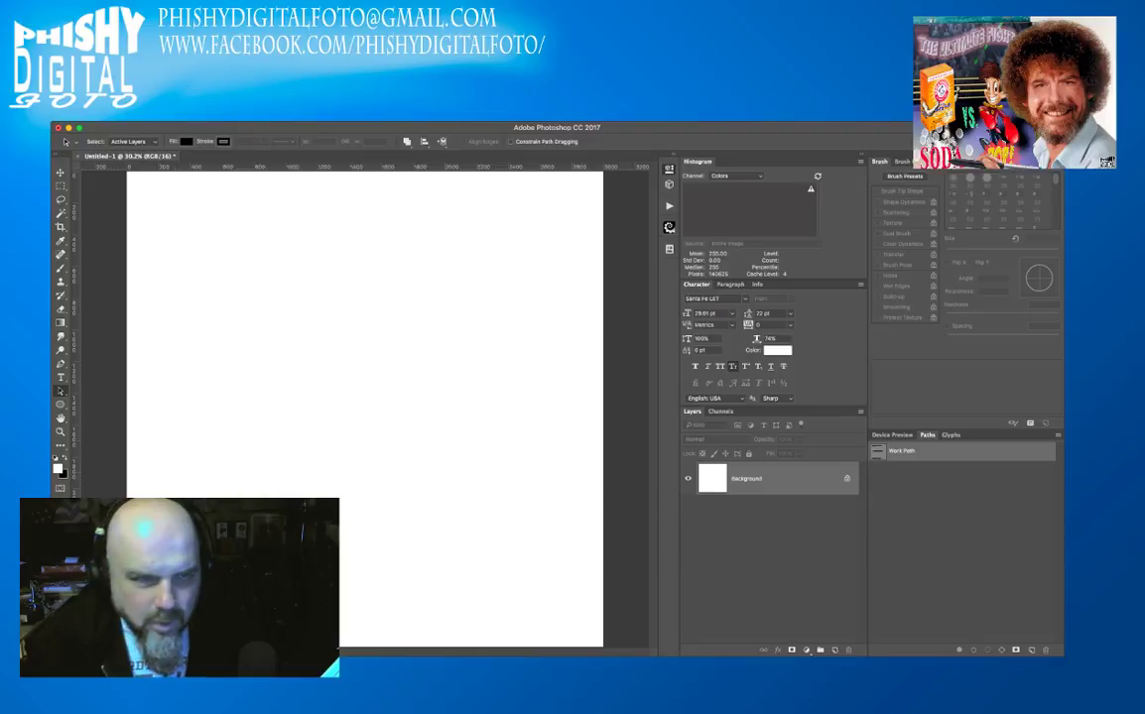
key("ctrl+h")
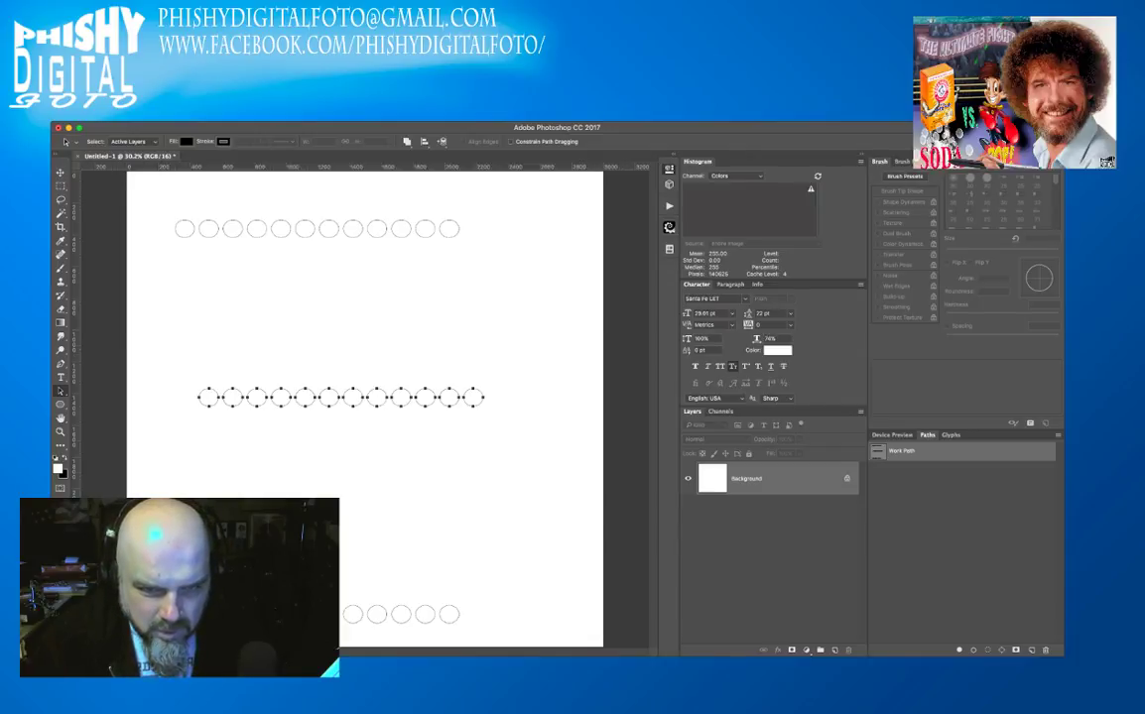
key("super+semicolon")
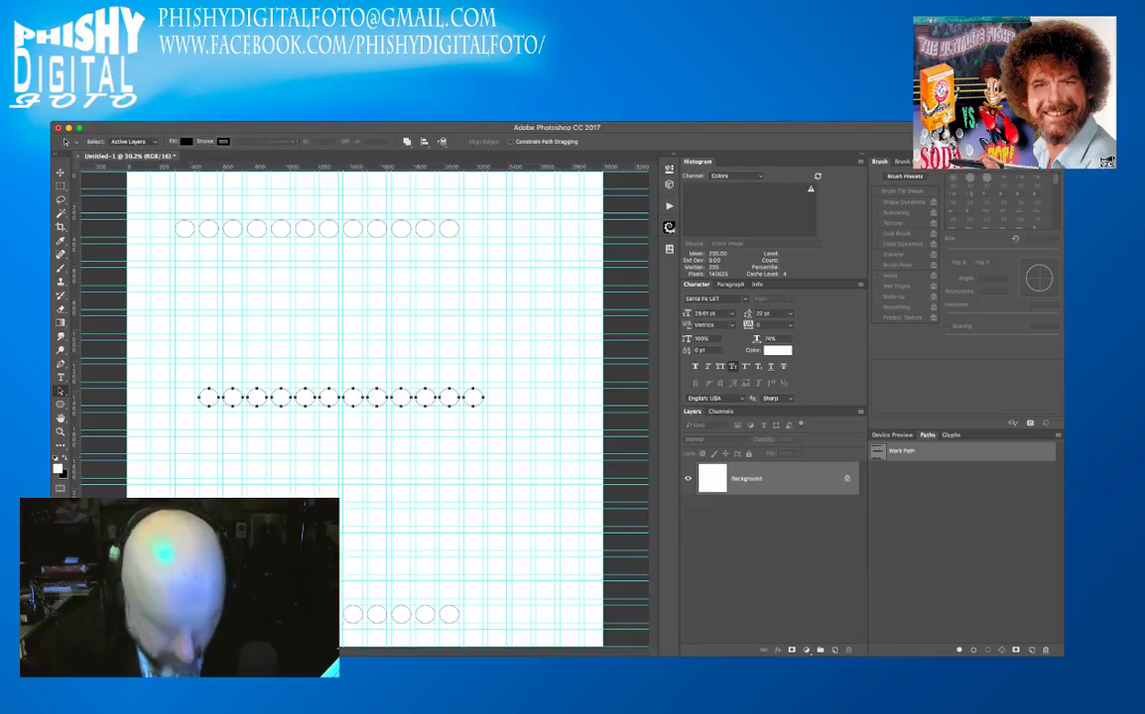
- Rotate the middle row upright again, shift it left, then cancel the transform
key("super+t")
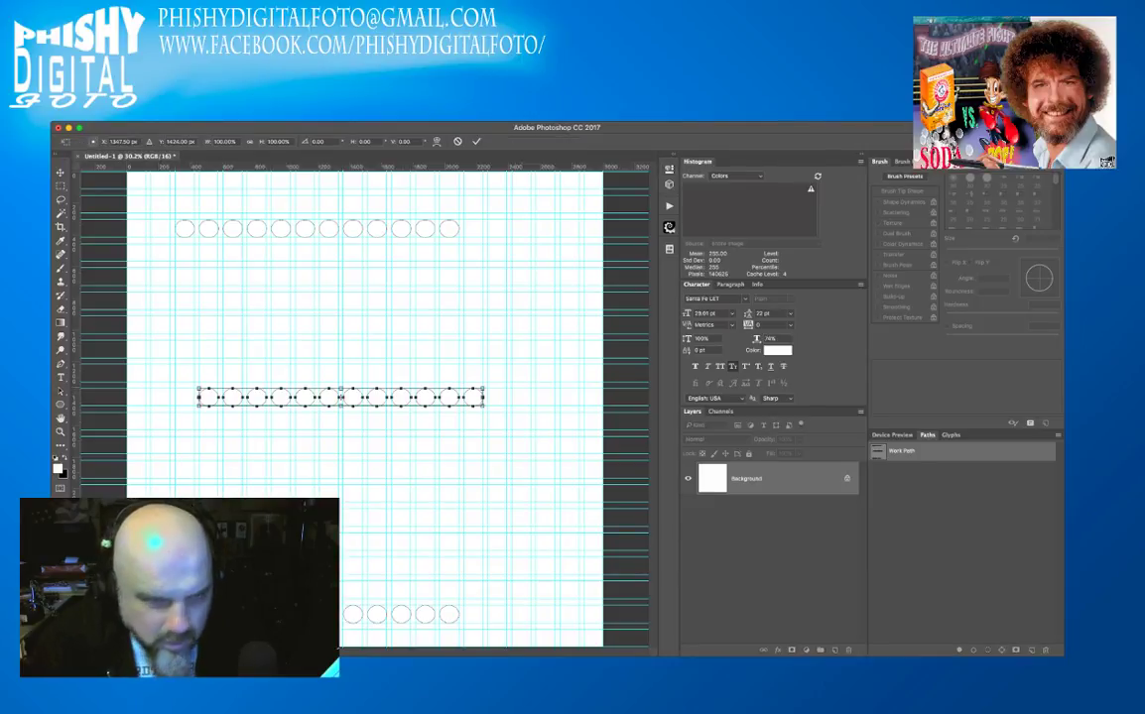
left_click_drag(496, 397, 342, 242)
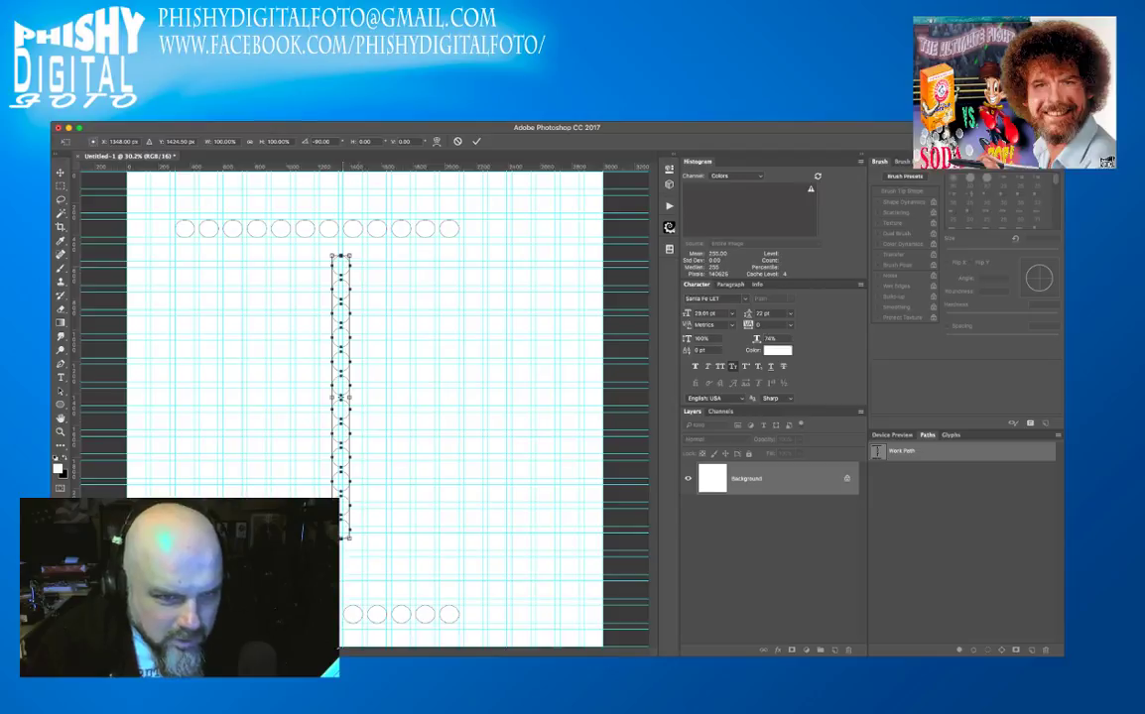
left_click_drag(341, 397, 185, 384)
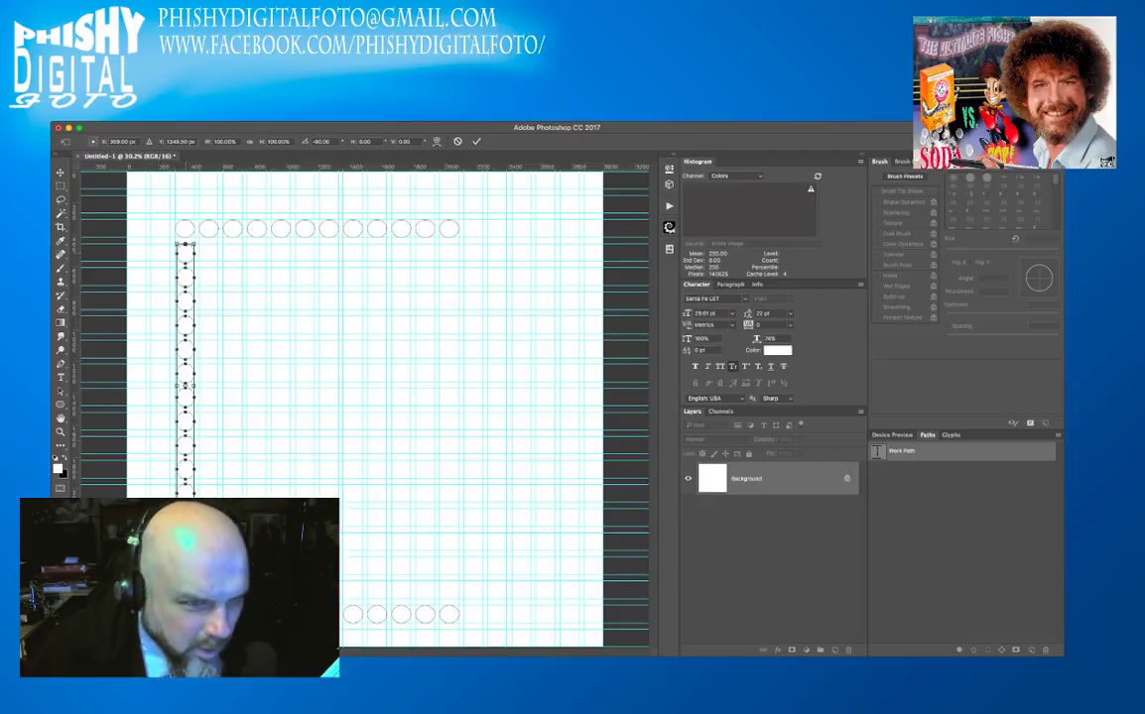
left_click_drag(184, 384, 184, 380)
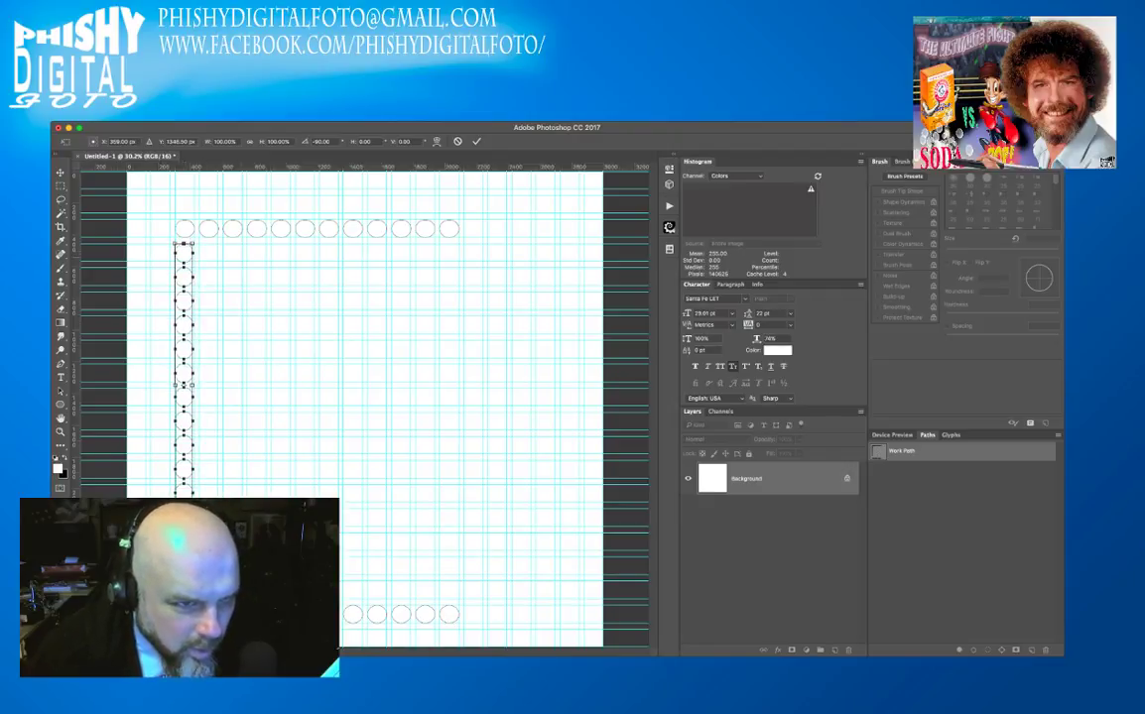
key("Escape")
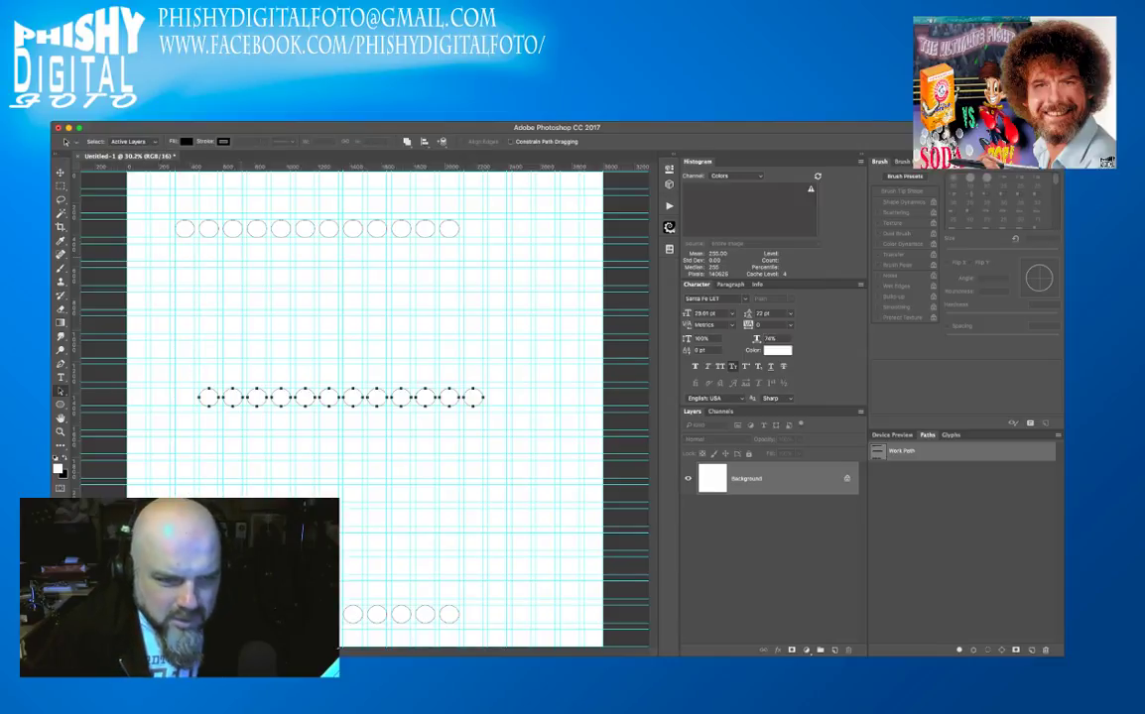
- Delete the middle row and start a left column by dragging circle copies downward
key("Delete")
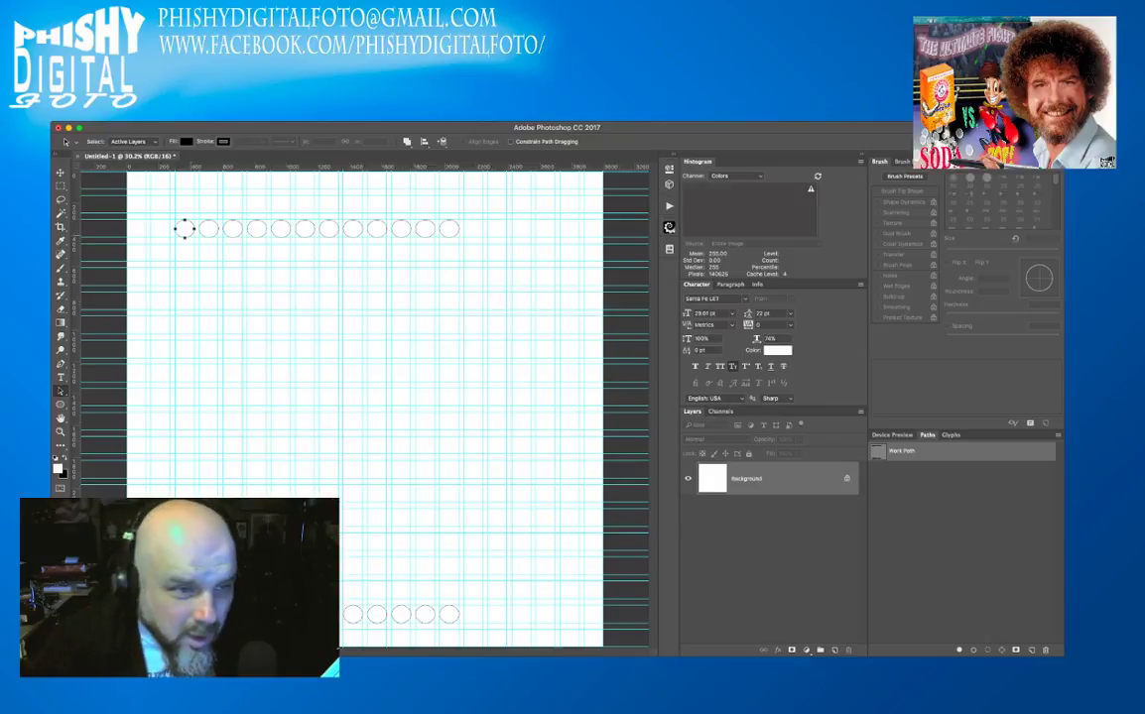
left_click_drag(176, 220, 177, 244)
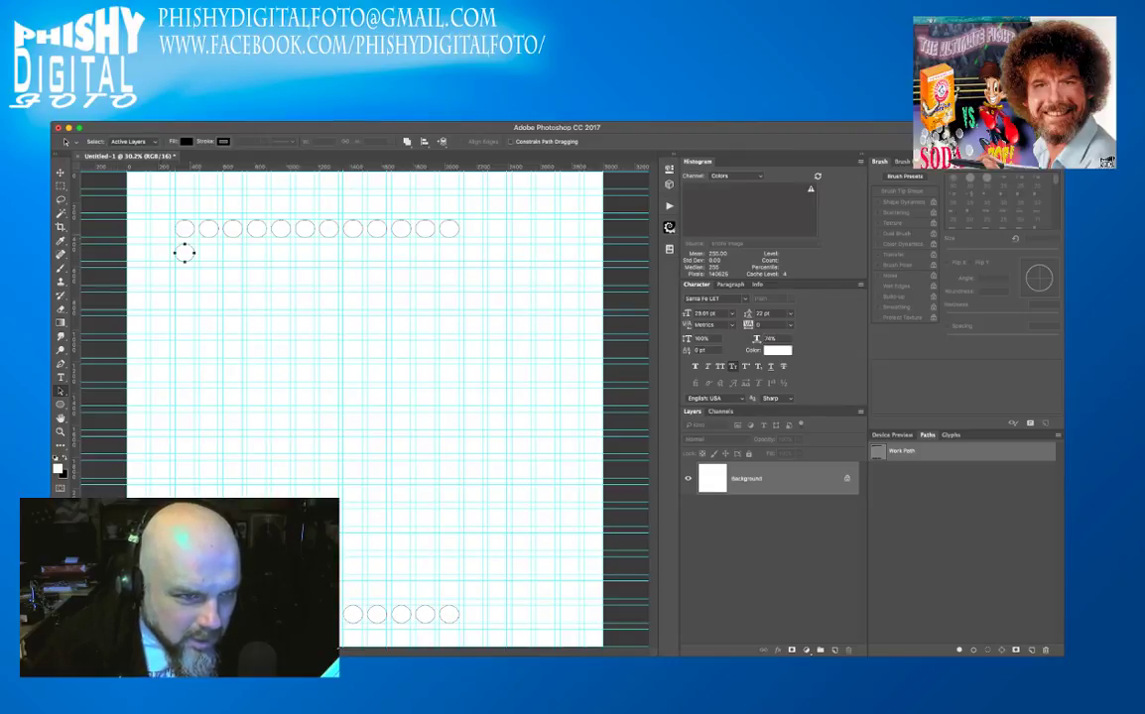
left_click_drag(185, 253, 185, 300)
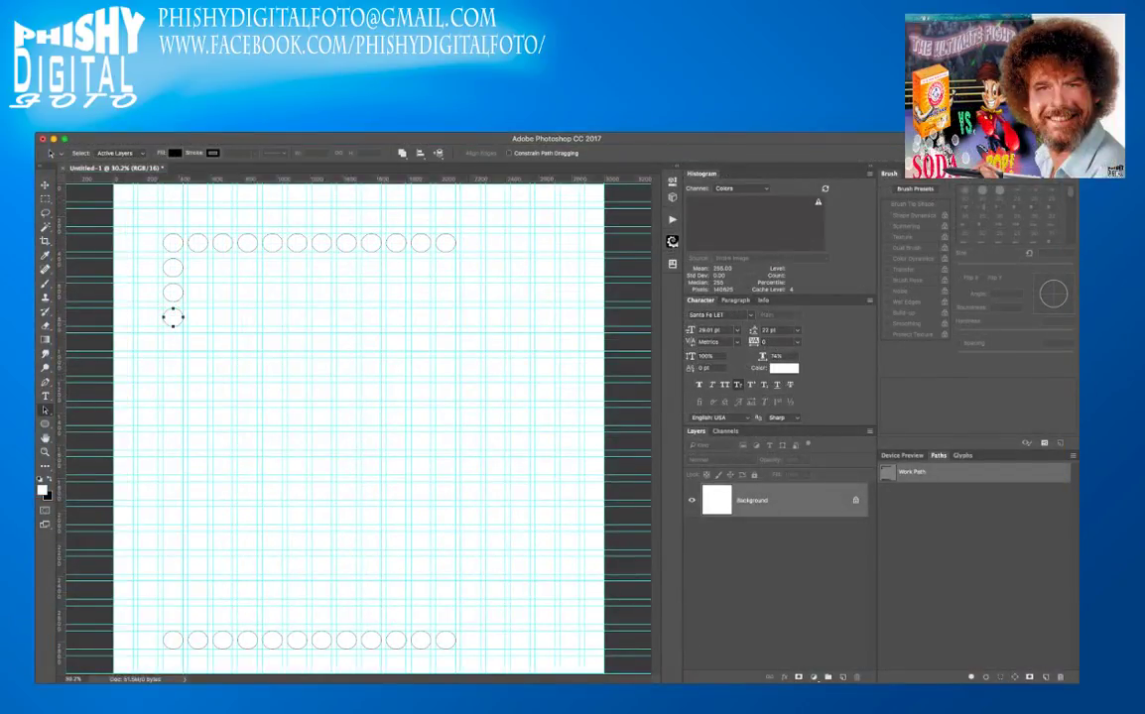
left_click_drag(173, 317, 172, 367)
- Duplicate five of the column's circles further down, then select the whole left column
left_click_drag(144, 256, 176, 468)
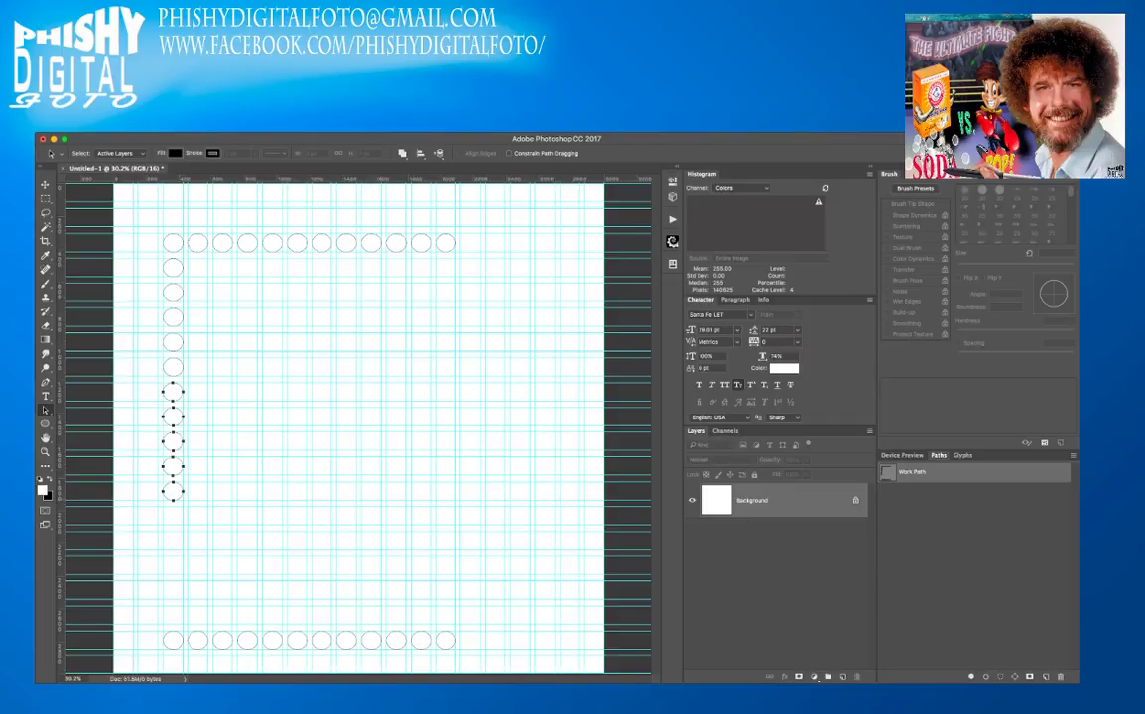
left_click_drag(174, 442, 173, 566)
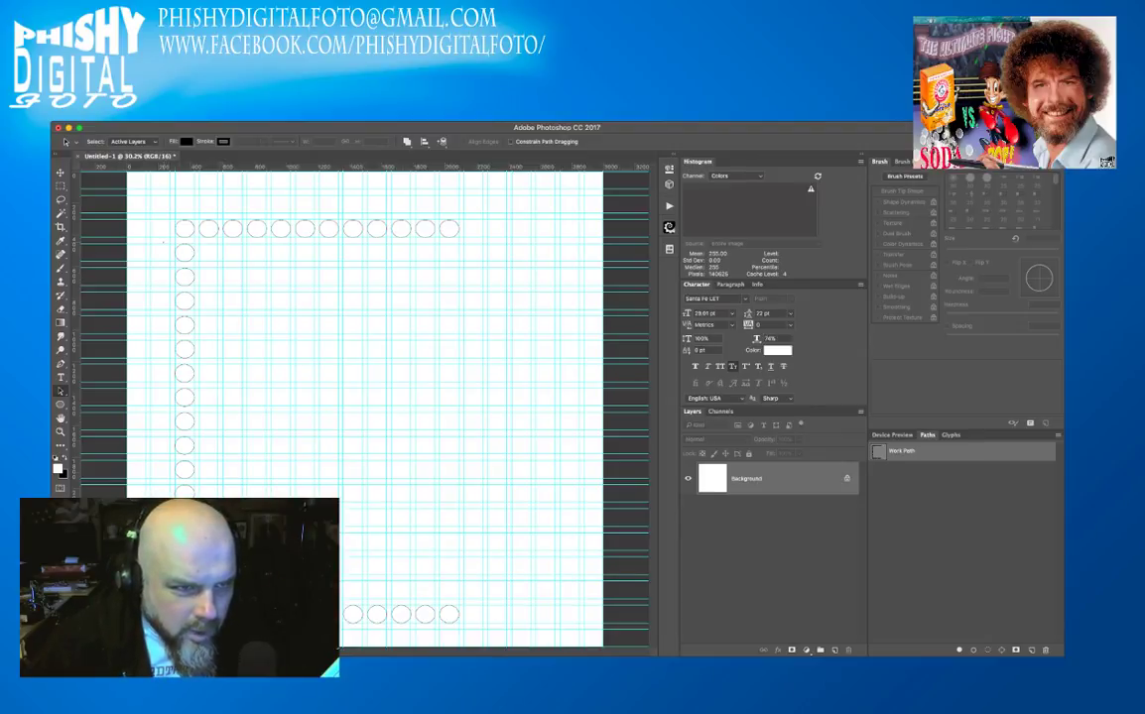
left_click_drag(164, 242, 204, 501)
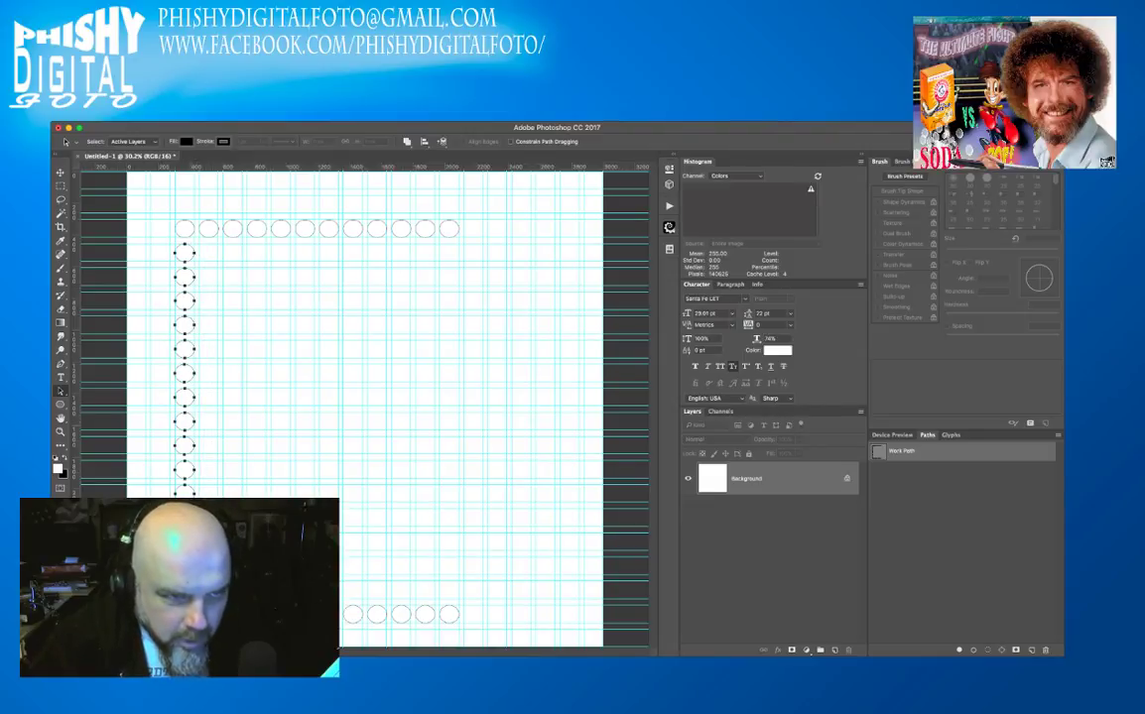
- Alt-drag a copy of the left circle column over to the right edge and deselect it
left_click_drag(184, 298, 449, 297)
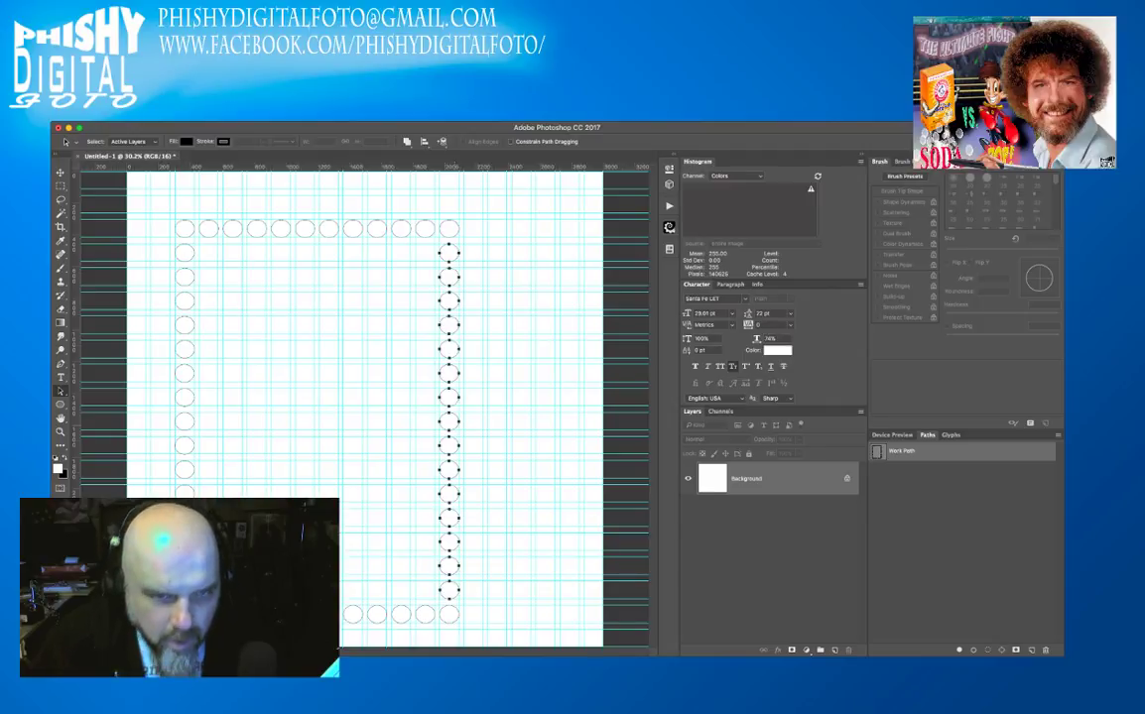
left_click(405, 326)
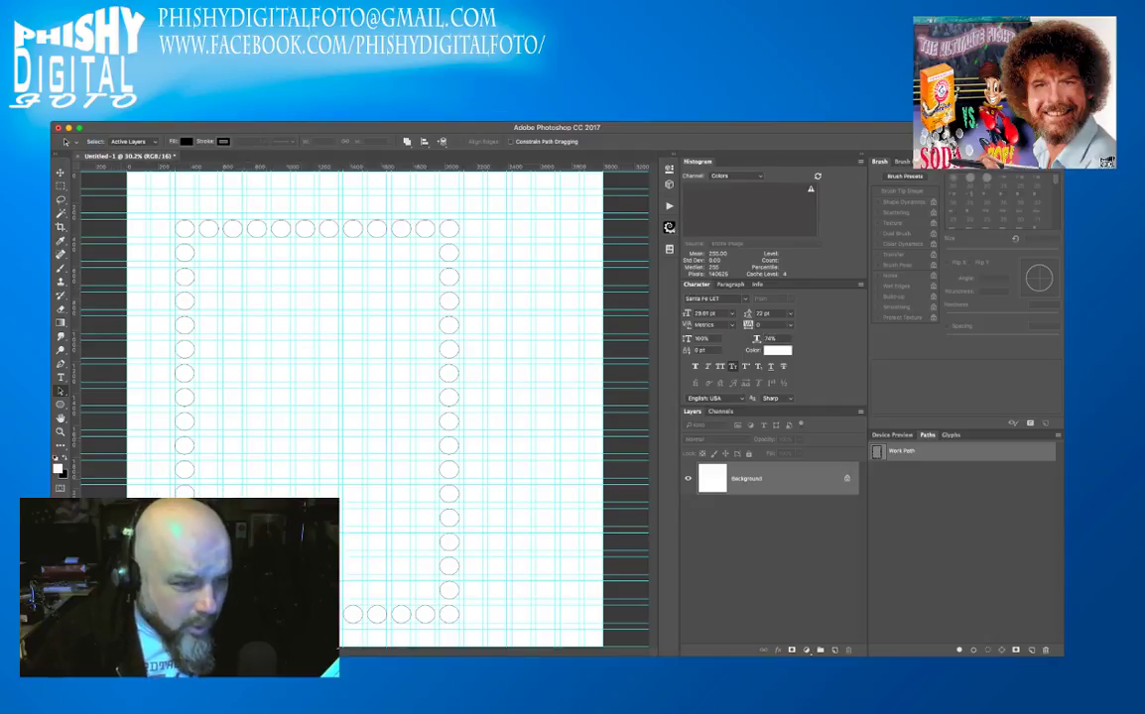
key("u")
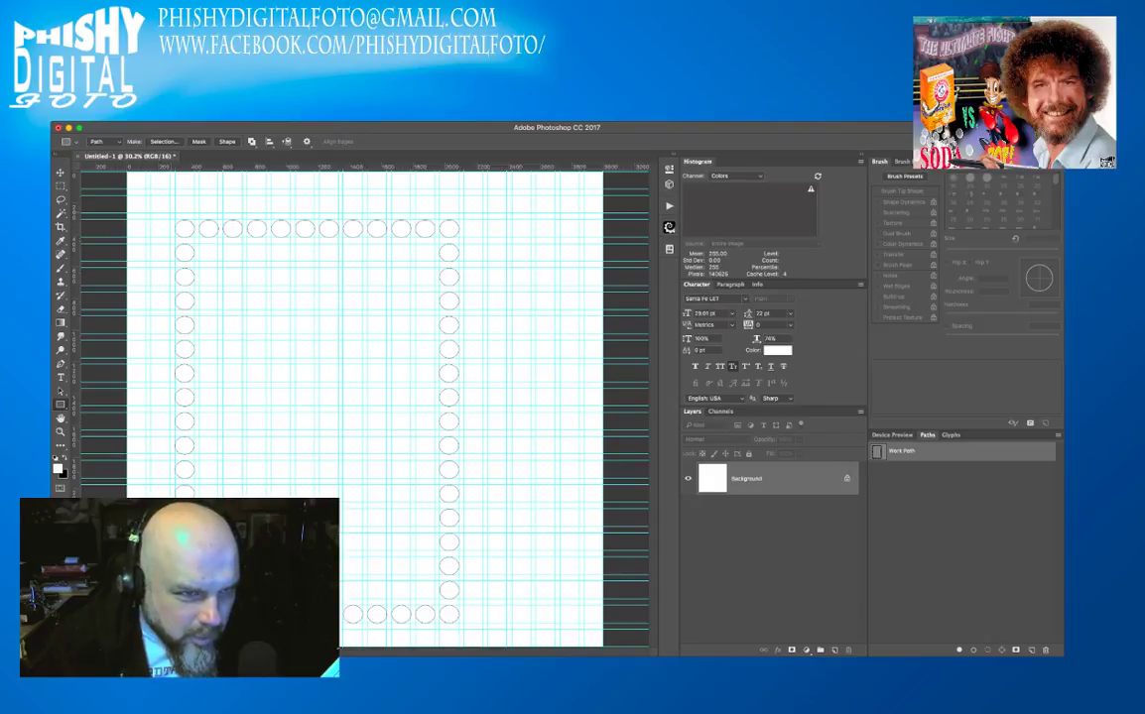
- Draw an outer rectangle path around the circle lights and an inner one inside them
left_click_drag(172, 214, 466, 640)
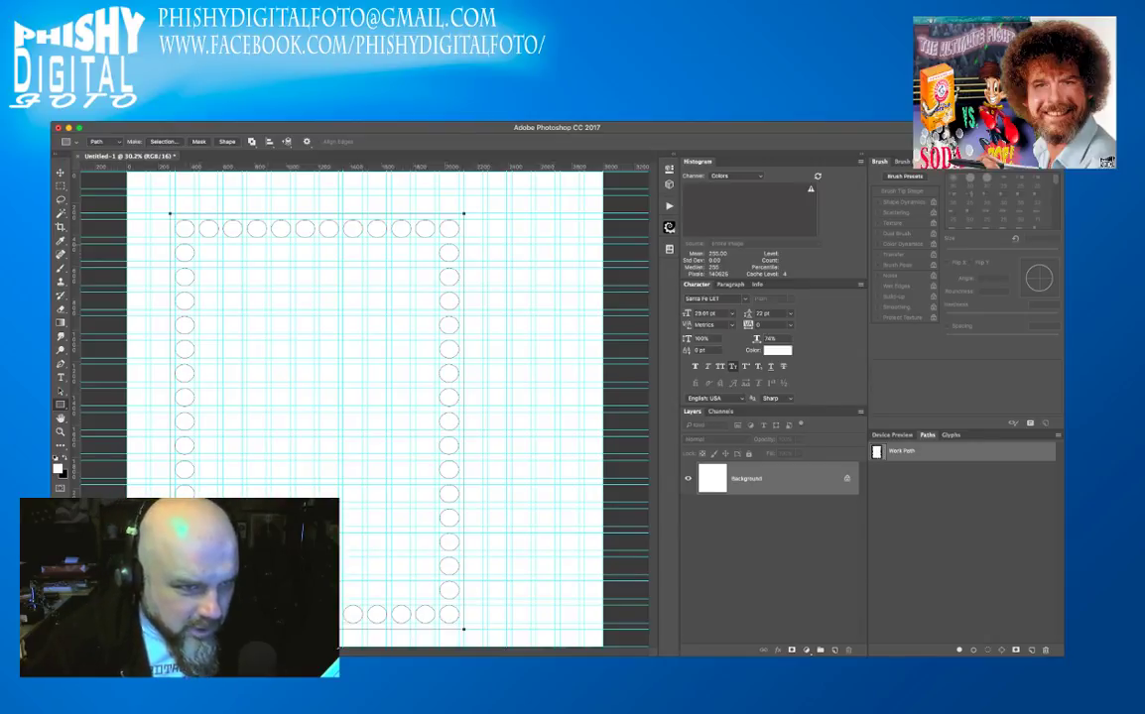
left_click_drag(199, 245, 434, 599)
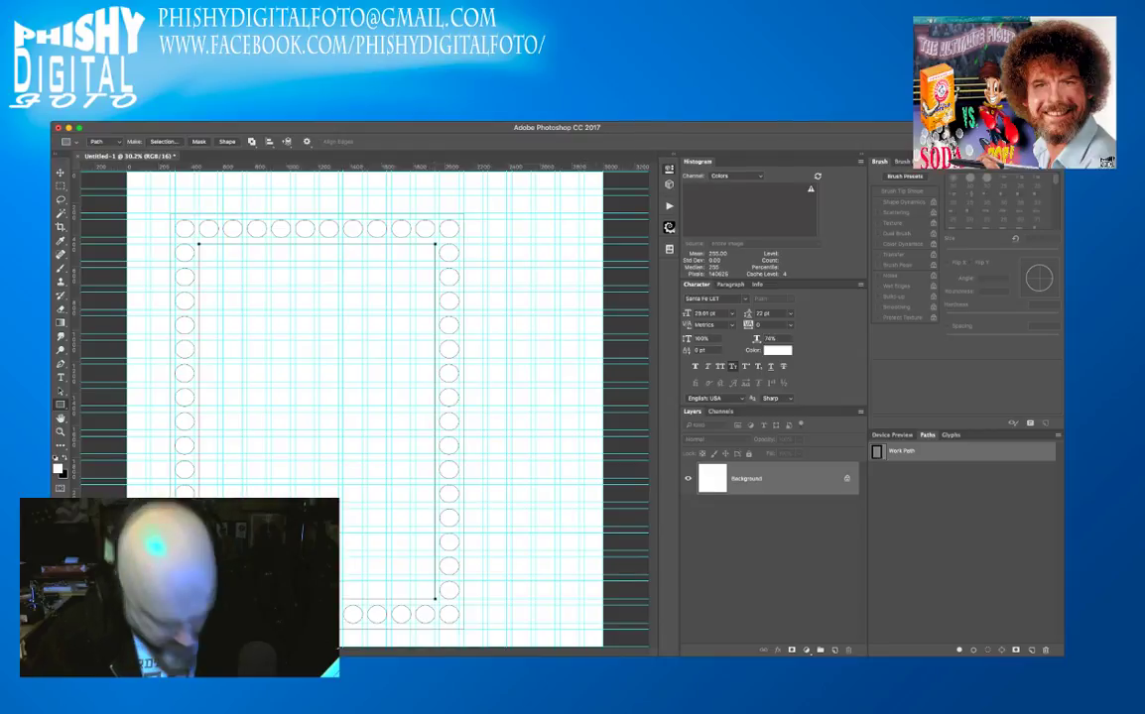
key("a")
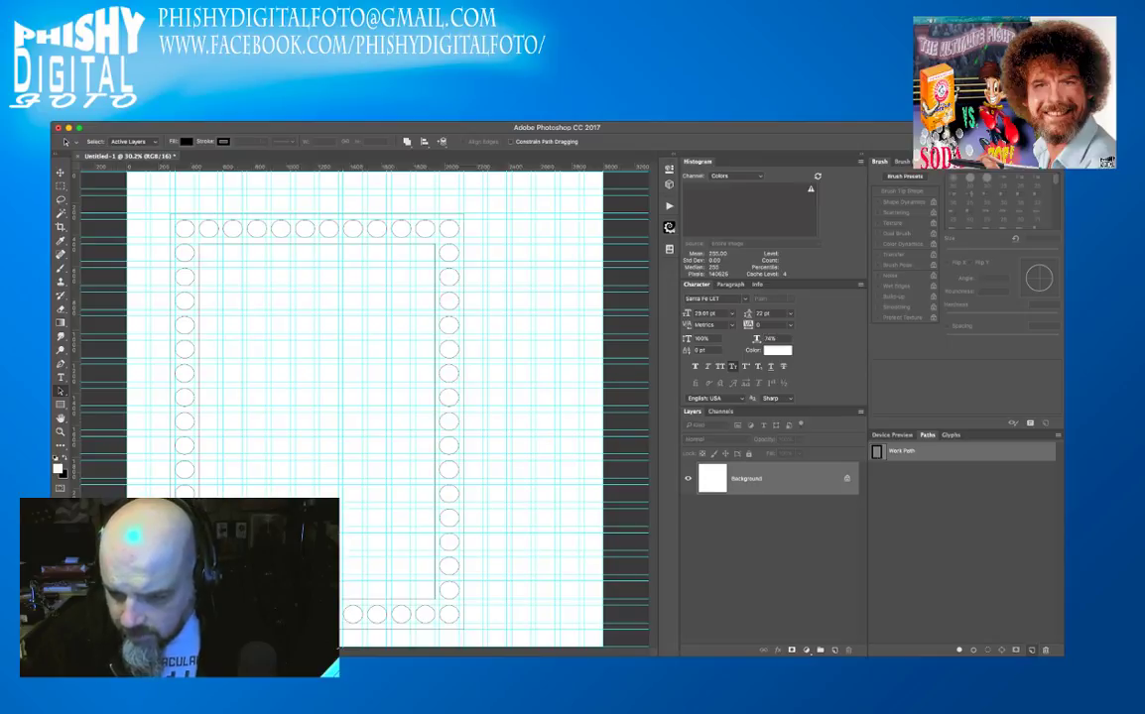
- Rename Path 1 to 'Surround and Lights' in the Paths panel and reselect all its pieces
key("ctrl+a")
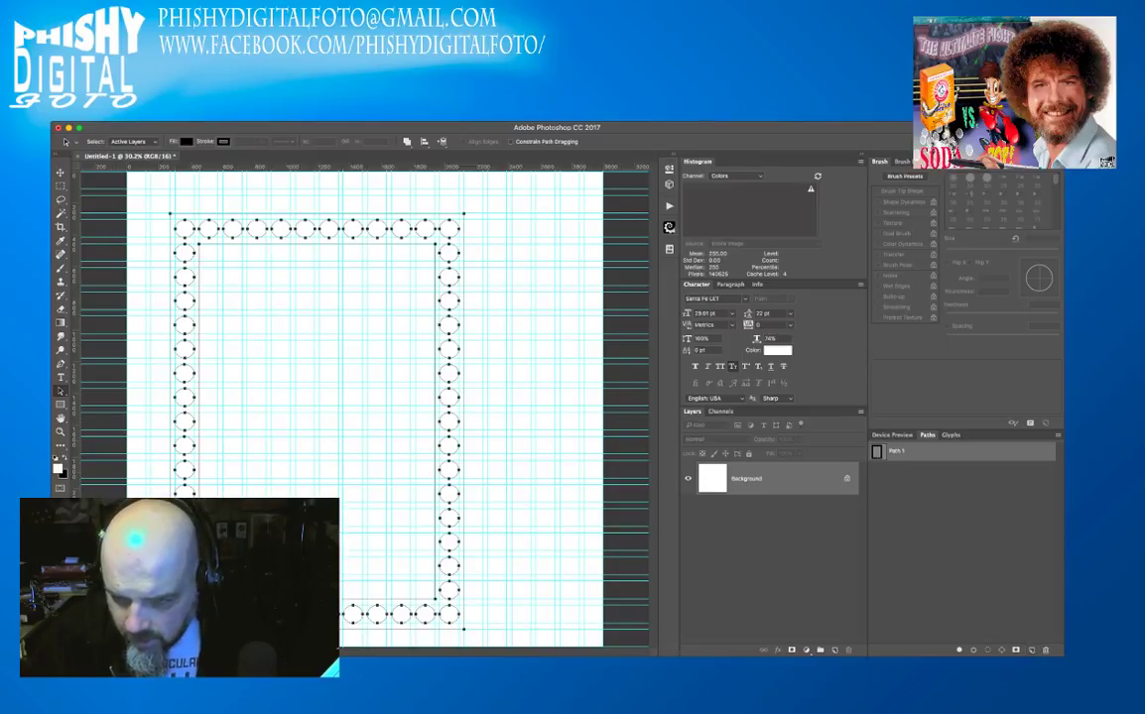
double_click(897, 451)
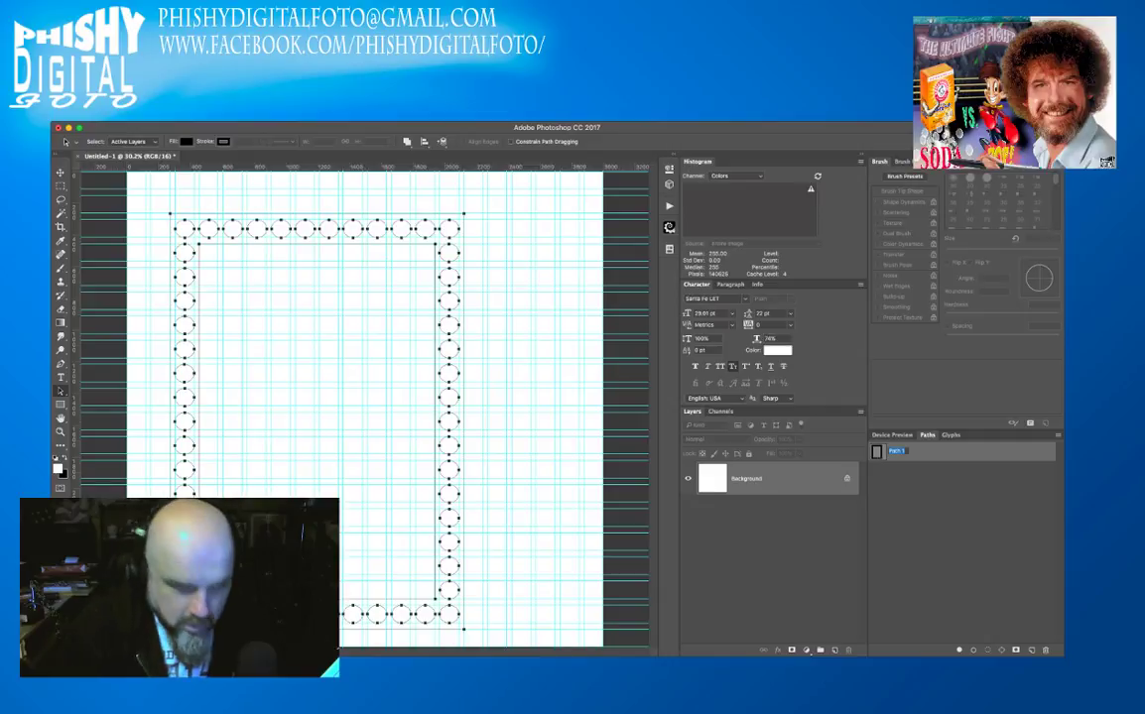
type("Sur")
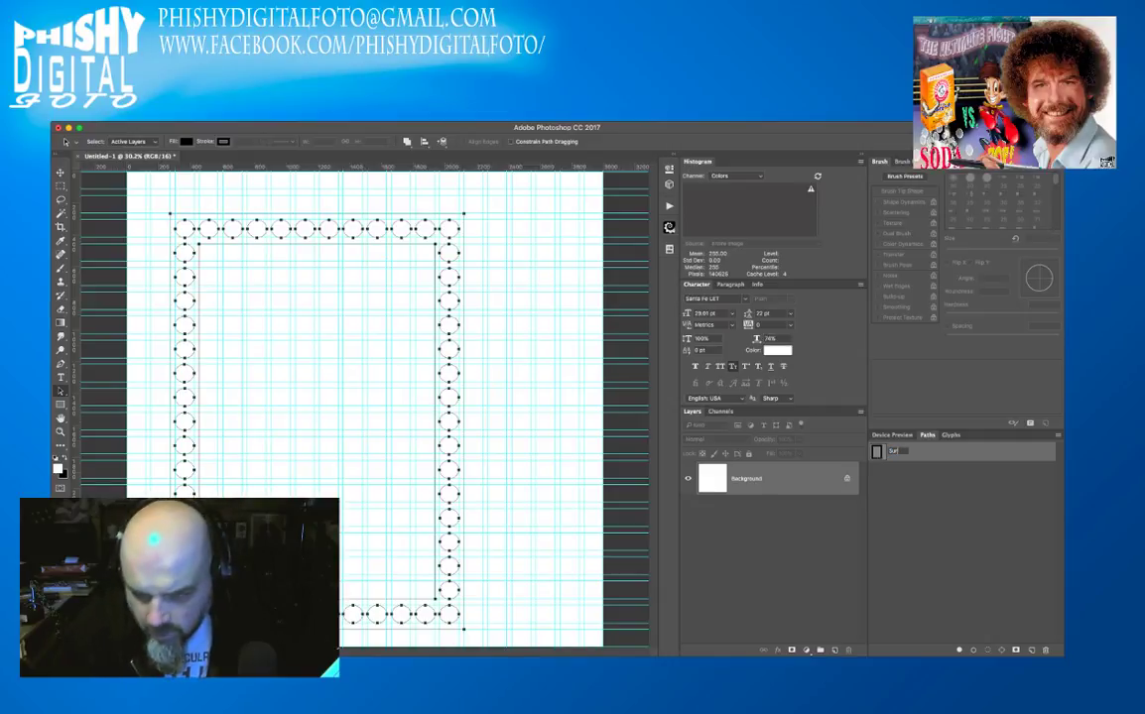
type("round and ")
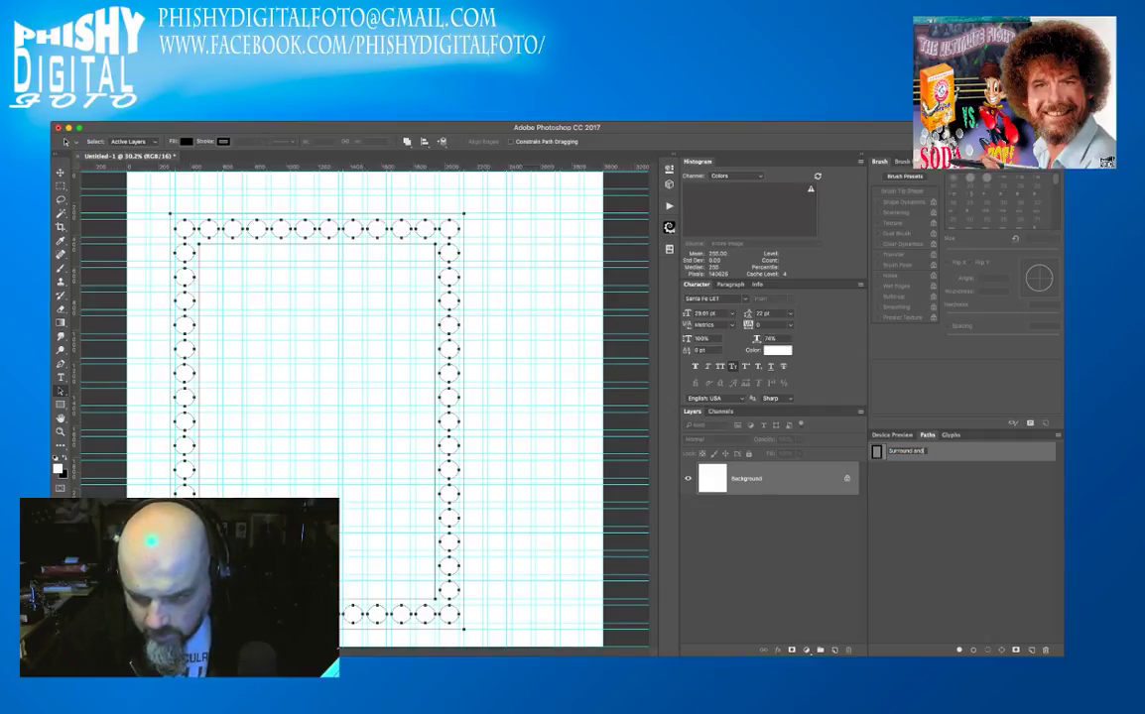
type("Lights")
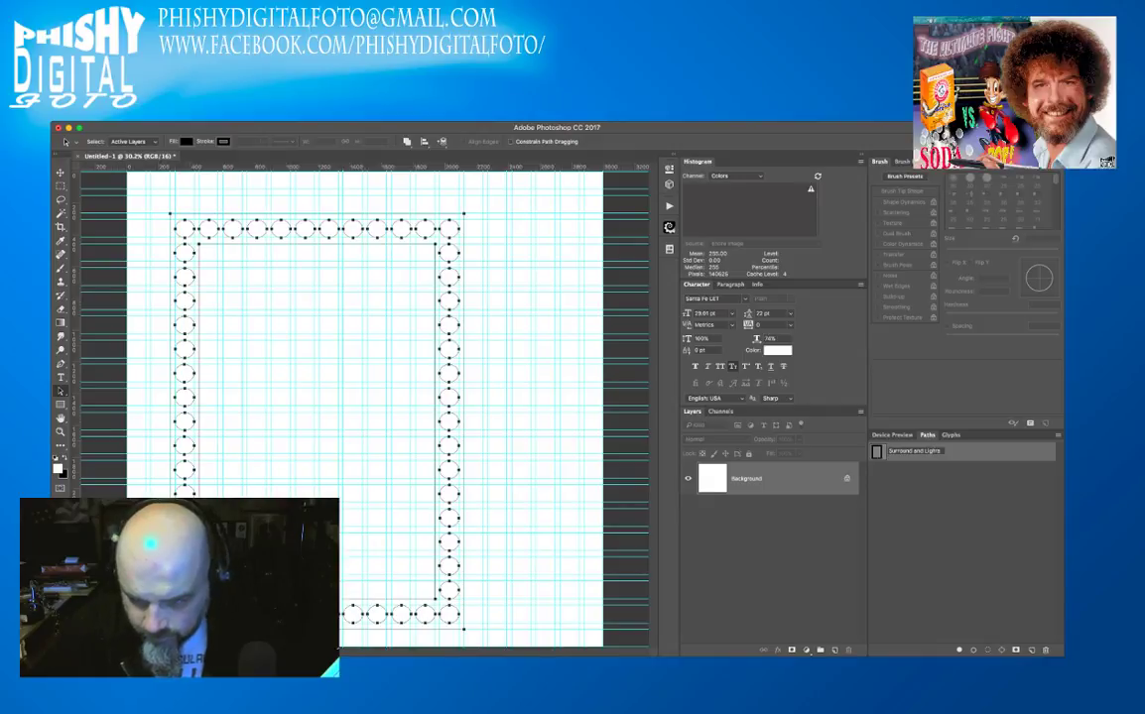
key("Return")
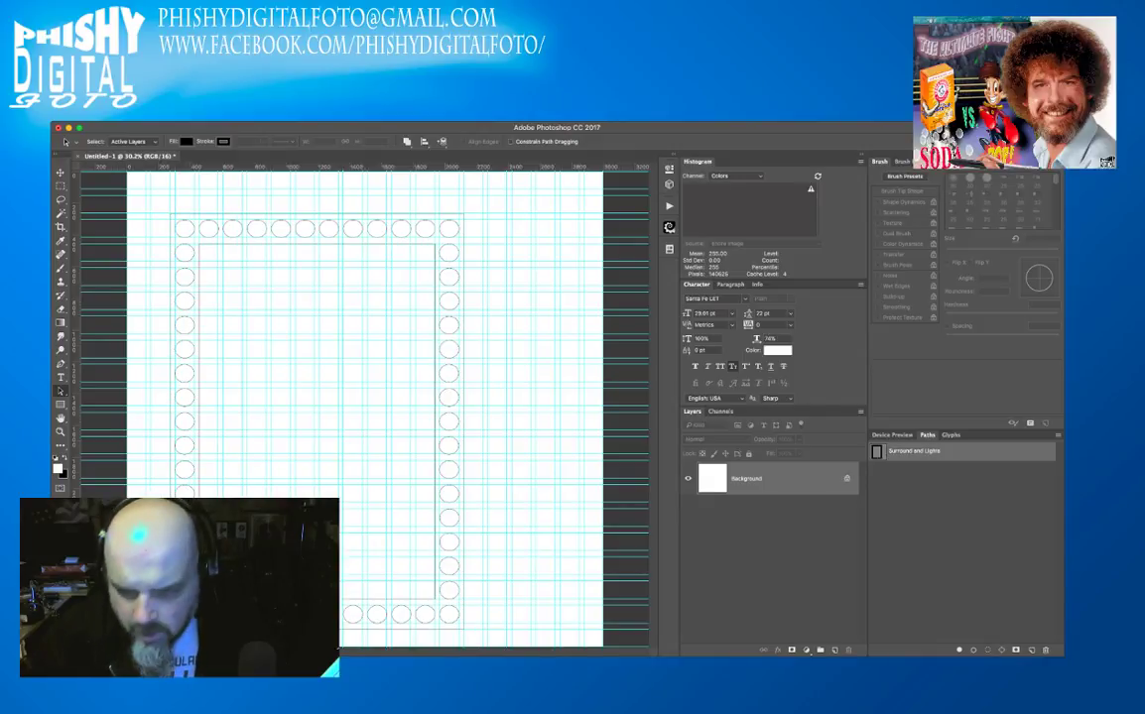
key("Escape")
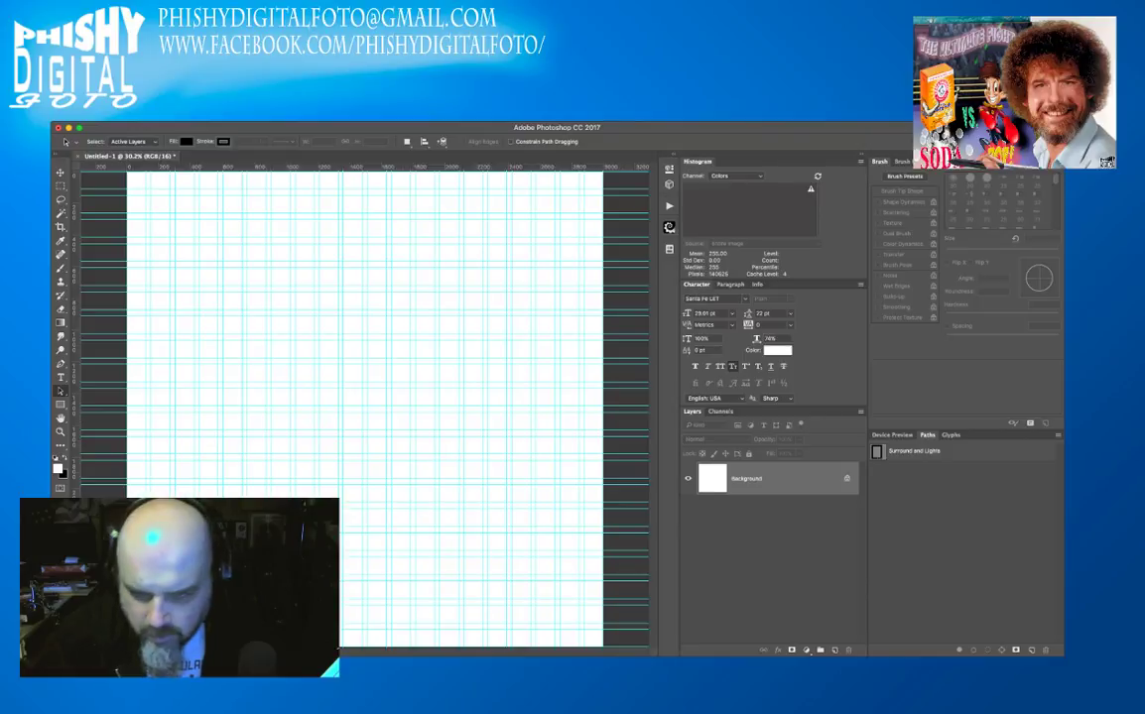
left_click(953, 452)
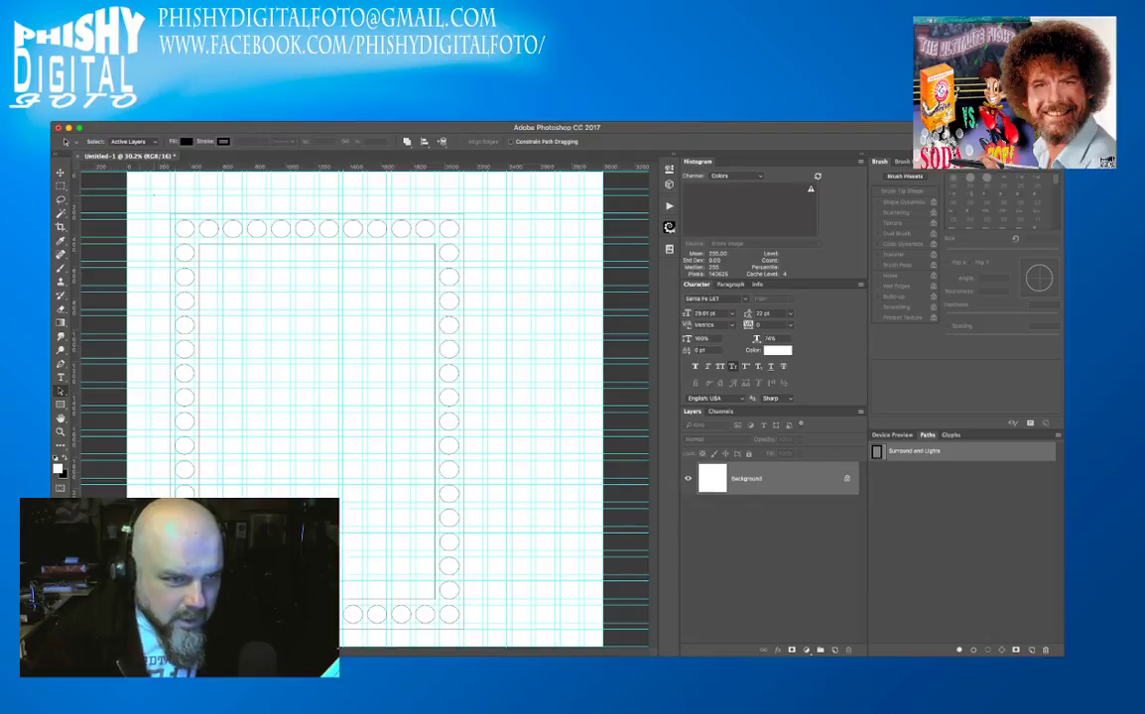
left_click_drag(154, 196, 479, 640)
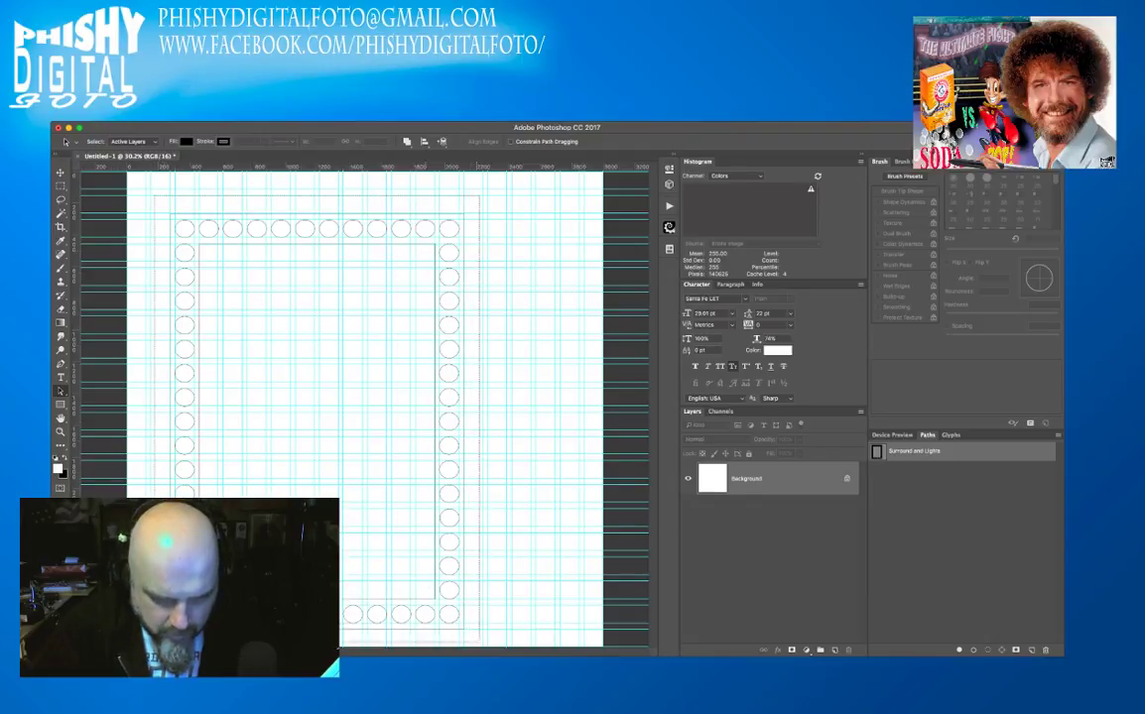
- Nudge all the selected frame paths right with the arrow keys, then deselect them
left_click_drag(434, 579, 434, 580)
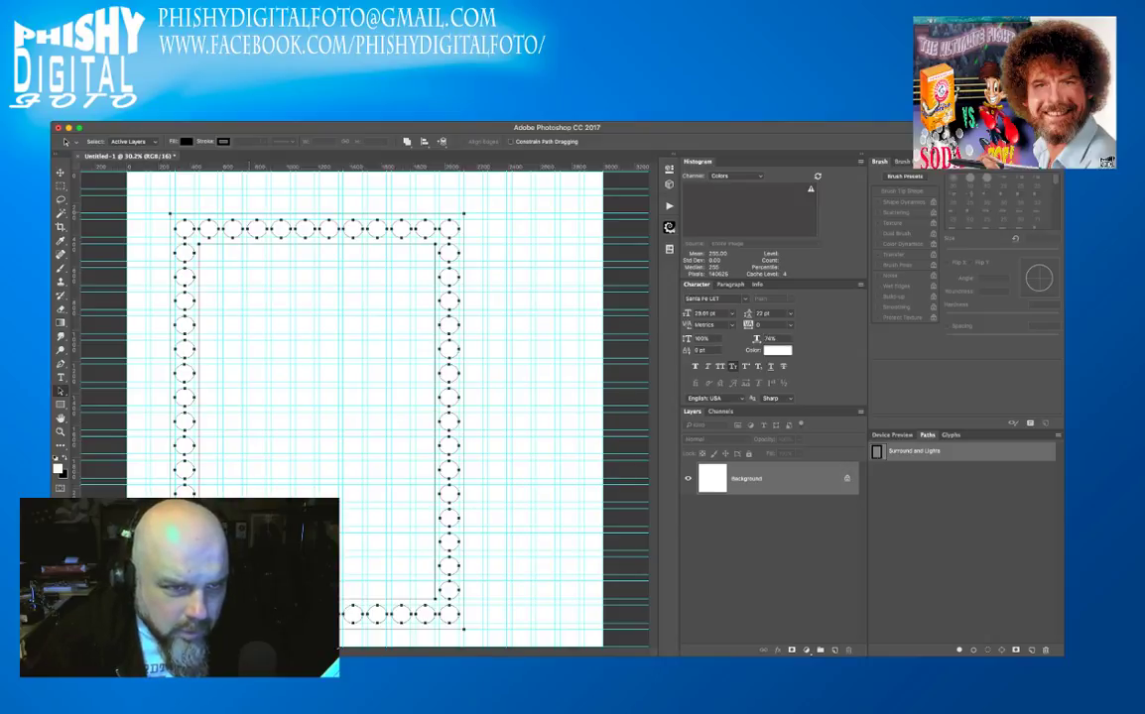
key("shift+Right")
key("shift+Right")
key("shift+Right")
key("shift+Right")
key("shift+Right")
key("shift+Right")
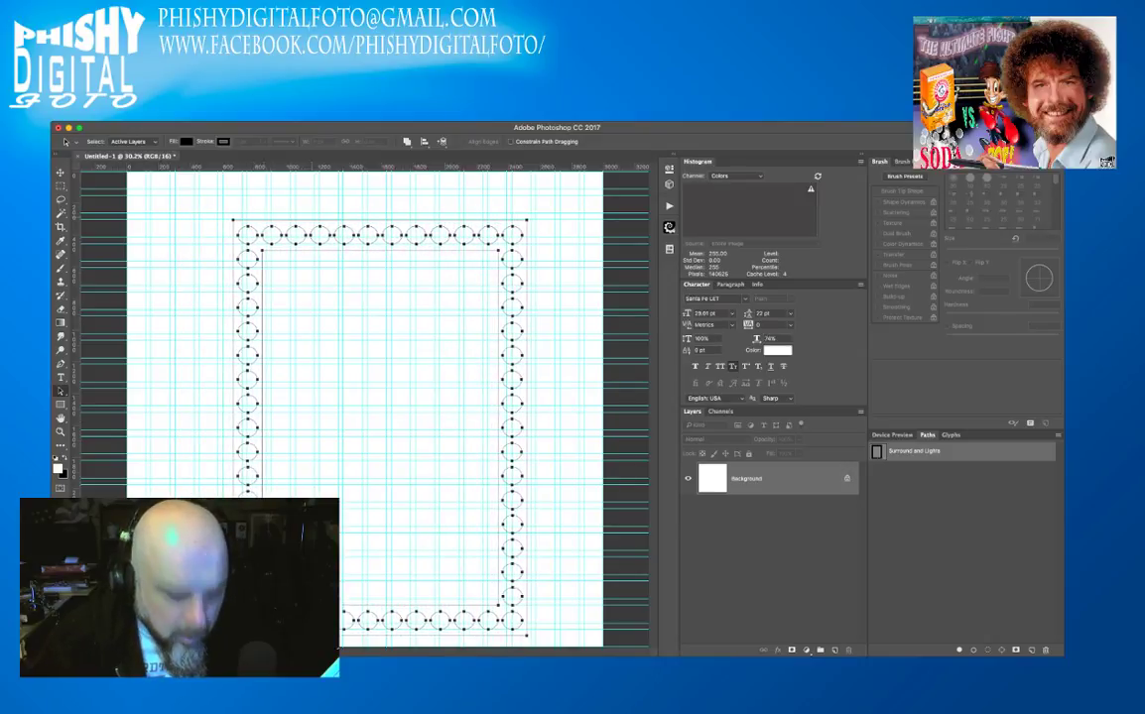
key("shift+Up")
key("shift+Right")
key("shift+Right")
key("shift+Right")
key("shift+Right")
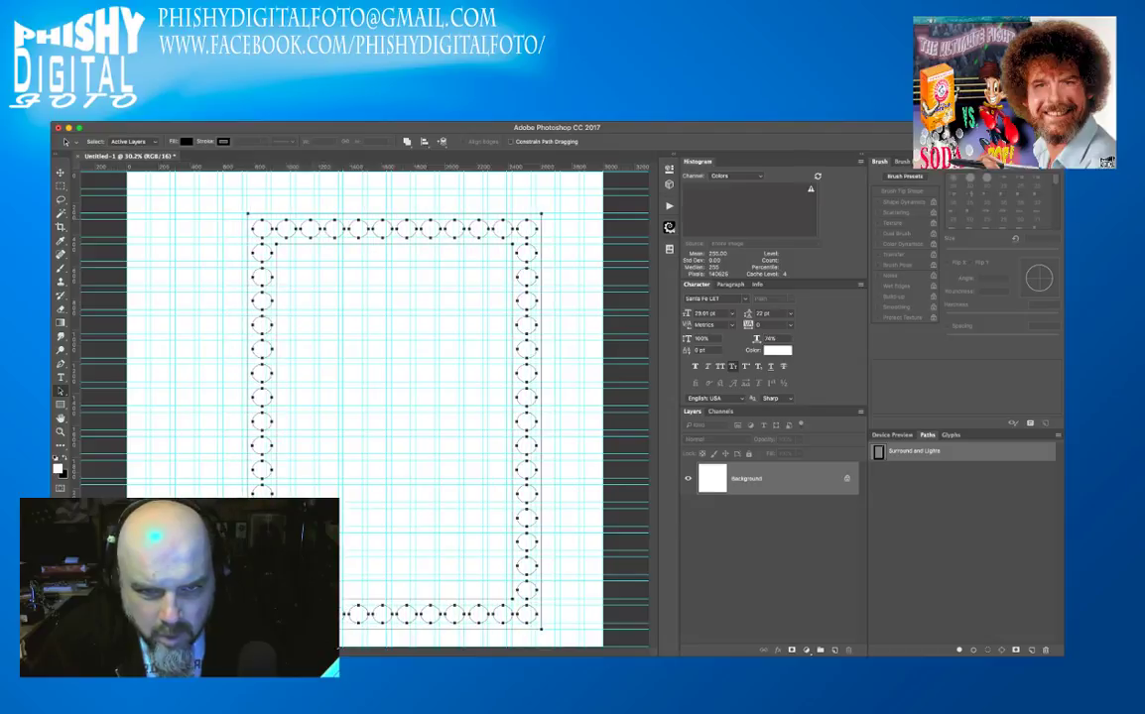
key("Left")
key("Left")
key("Left")
key("Left")
key("Left")
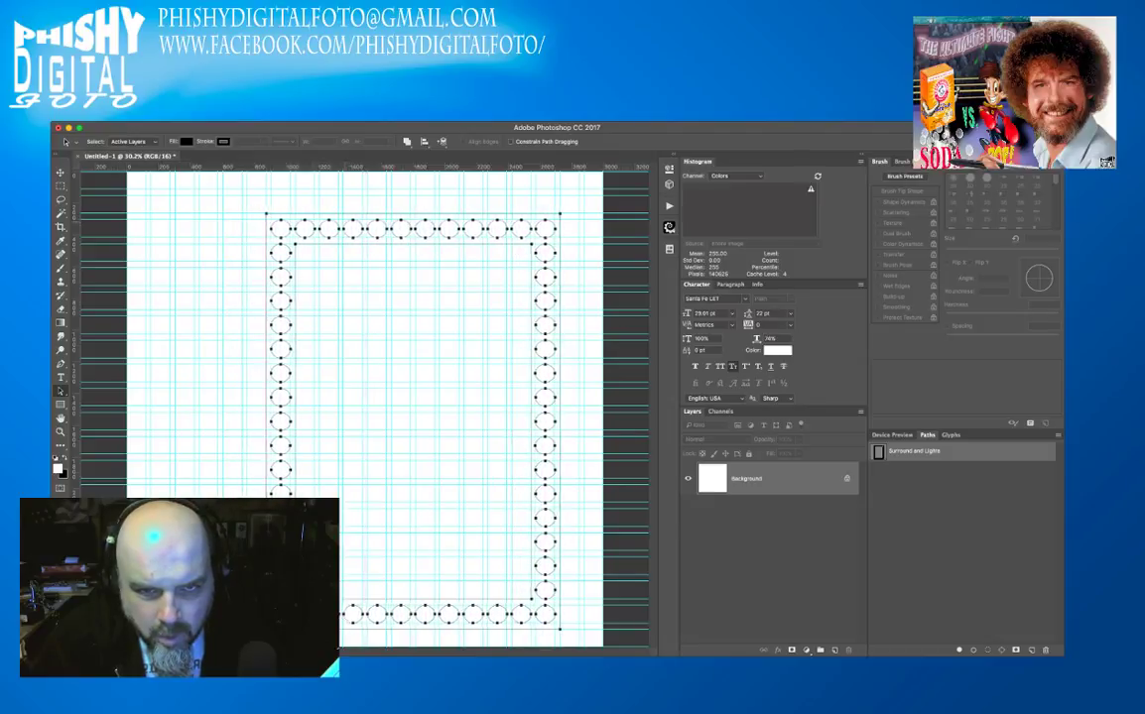
key("Right")
key("Right")
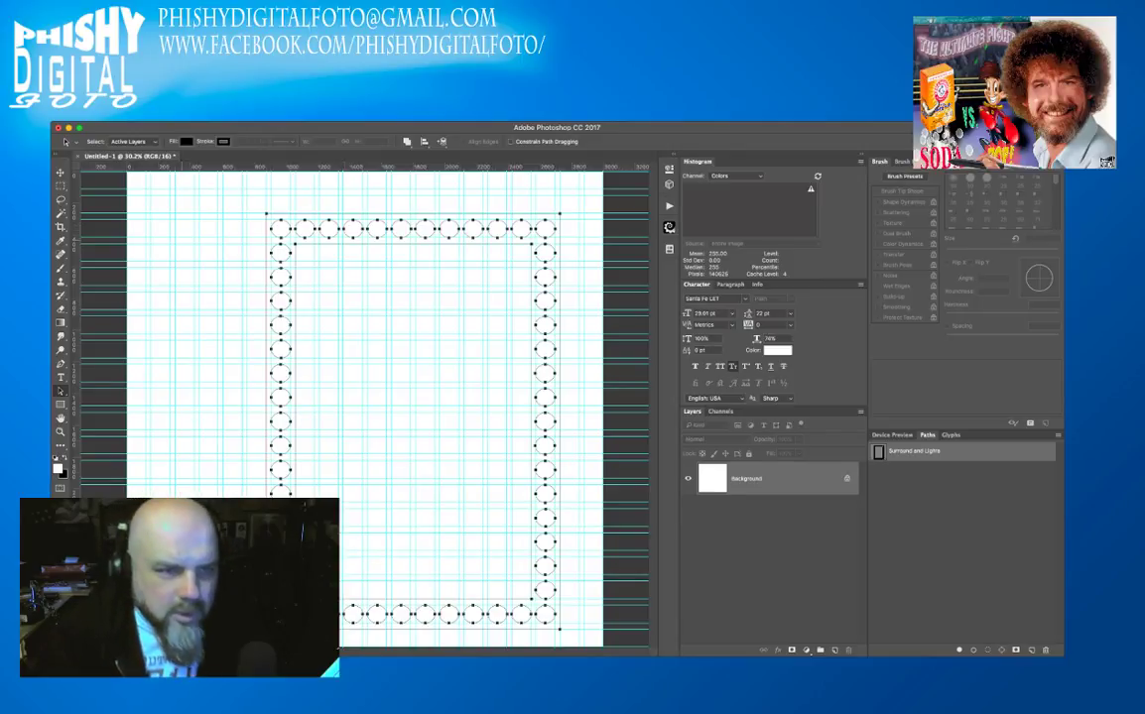
key("Escape")
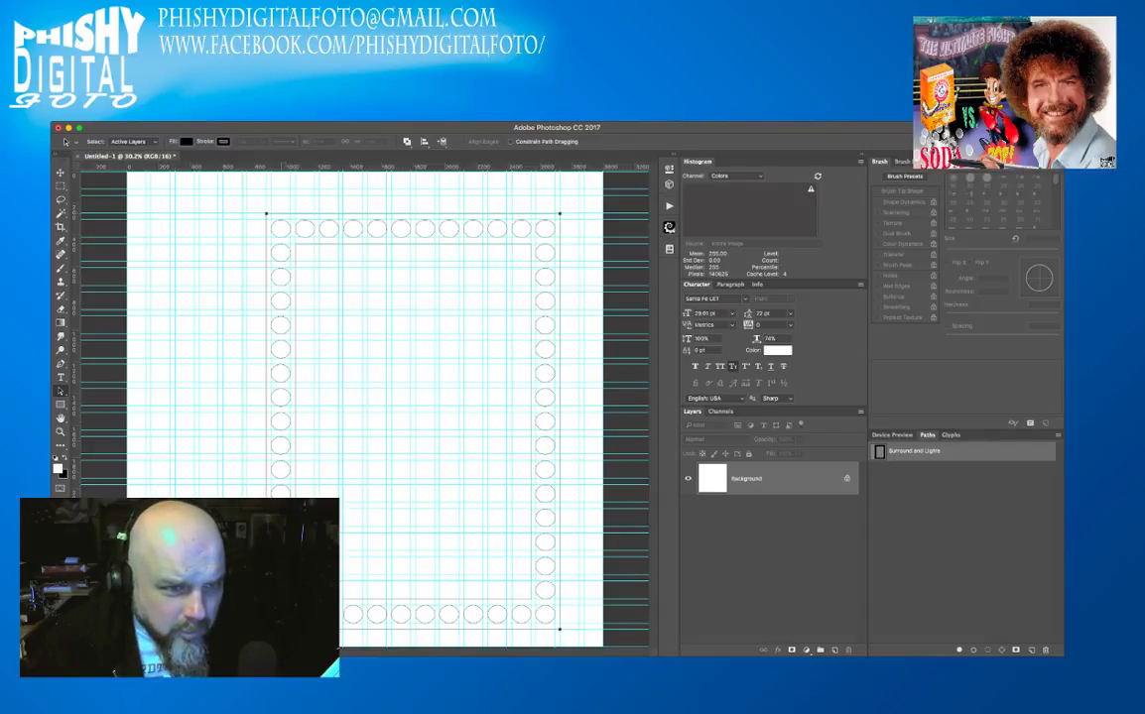
- Drag the outer rectangle's top edge up and left, clear of the top row of circles
left_click_drag(559, 629, 541, 612)
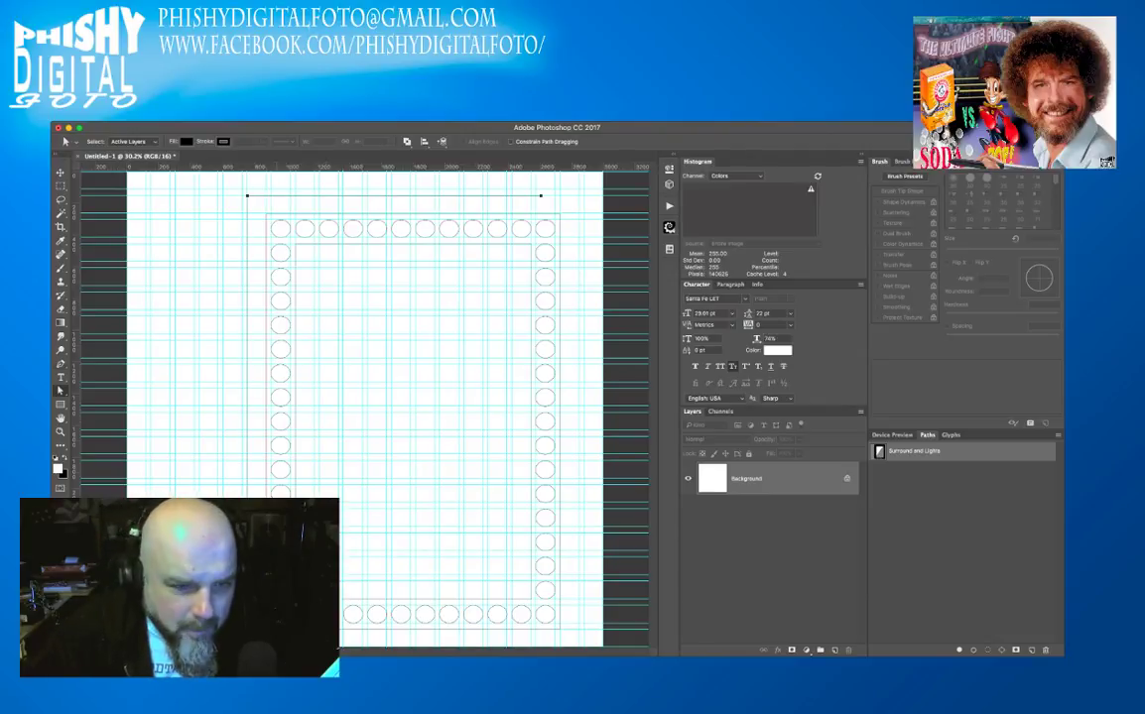
- Add a Pen anchor linking the raised top edge to the top-right corner, removing the stray vertical segment
key("p")
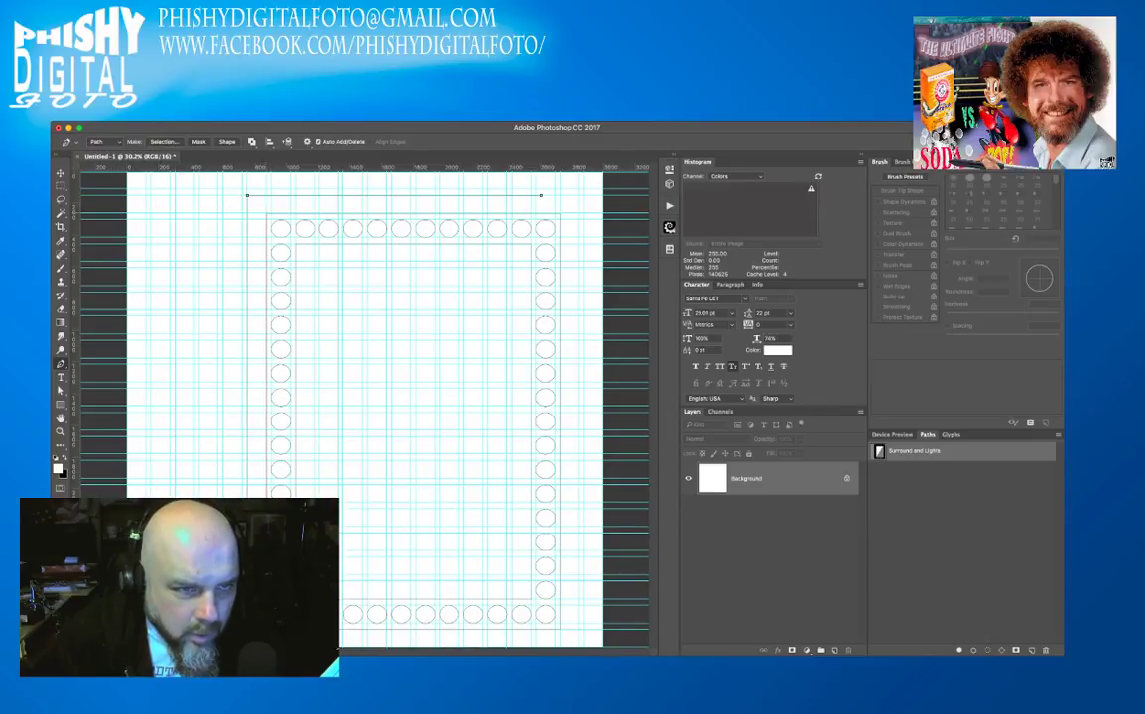
left_click(266, 214)
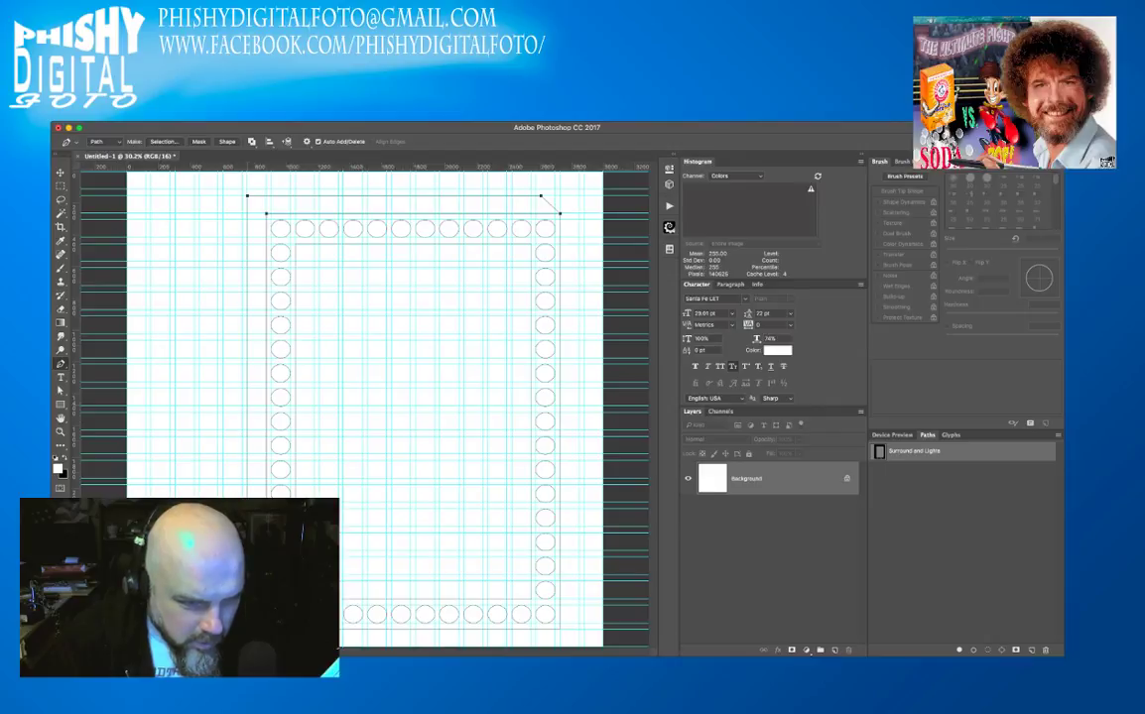
left_click(247, 301)
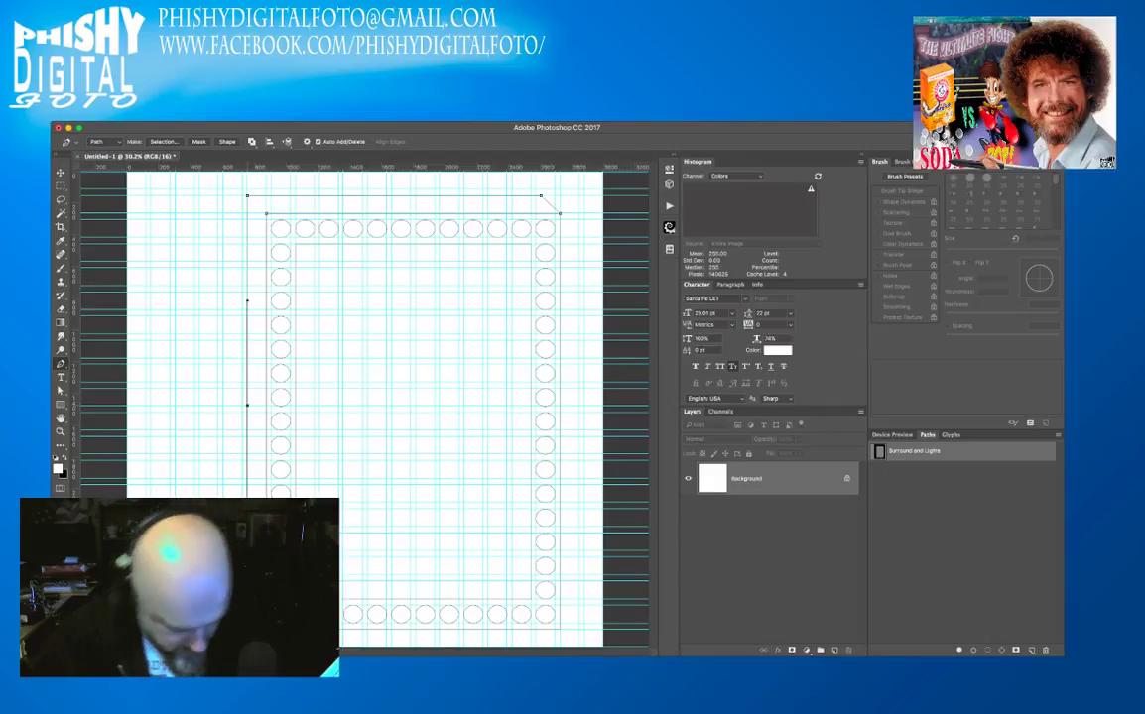
key("super+z")
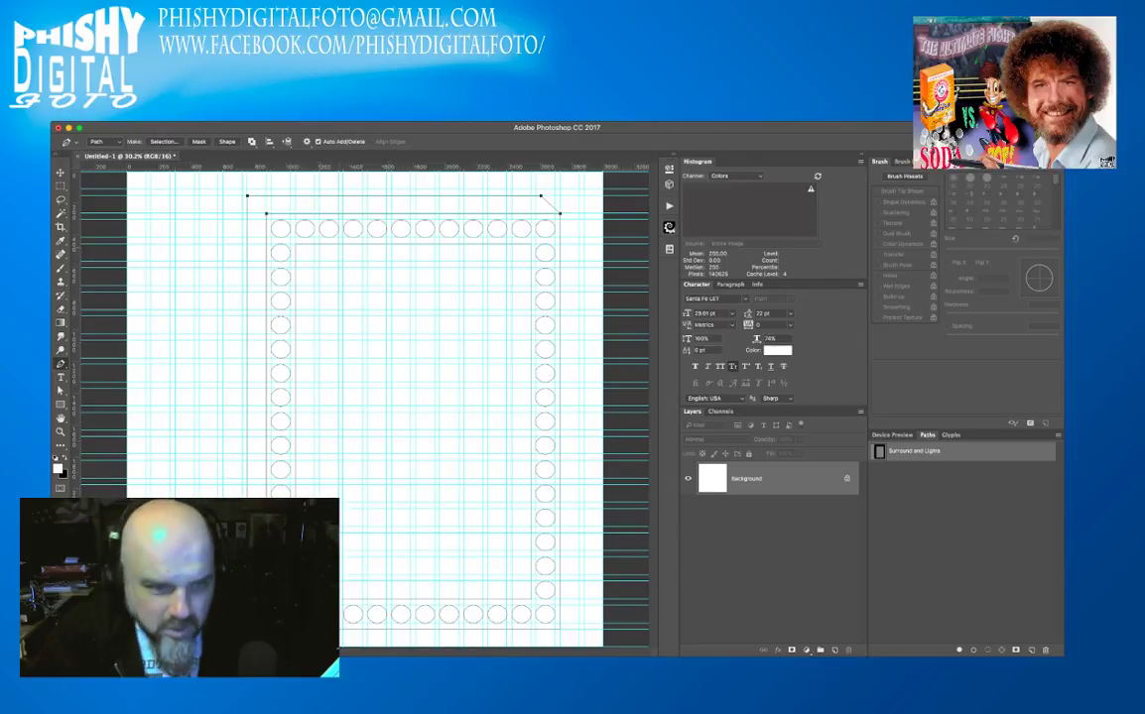
key("a")
key("shift+a")
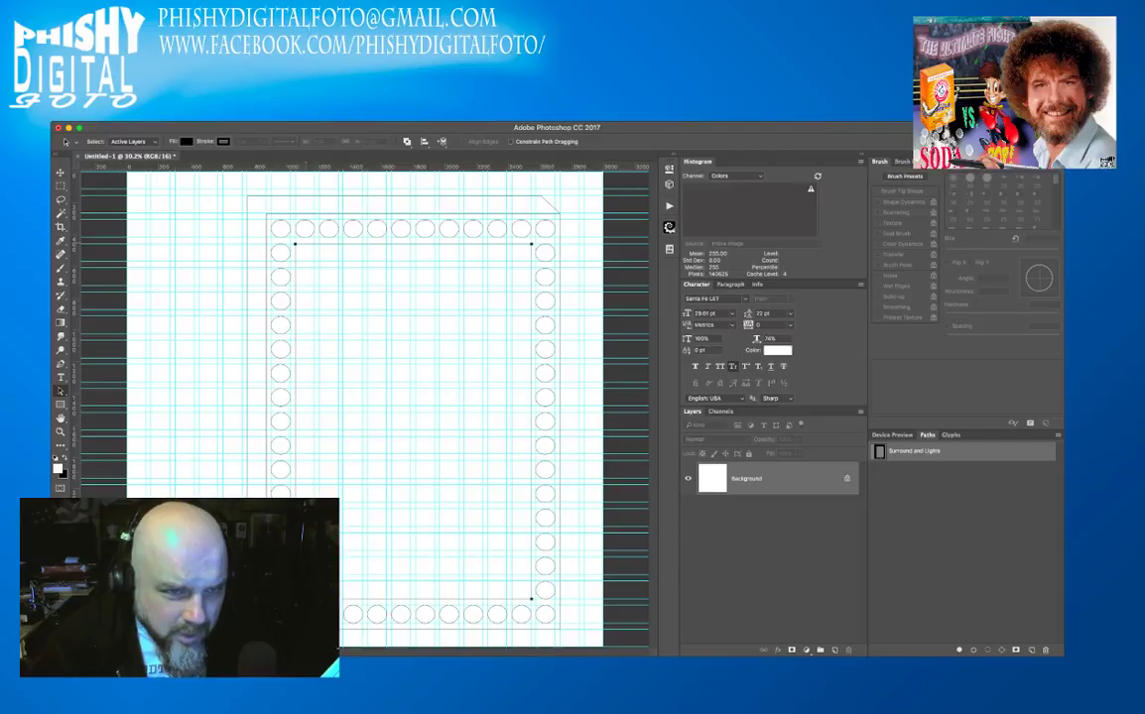
- Nudge the inner path's right-edge anchors with Shift+arrow keys so they sit just inside the lights
key("shift+Left")
key("shift+Left")
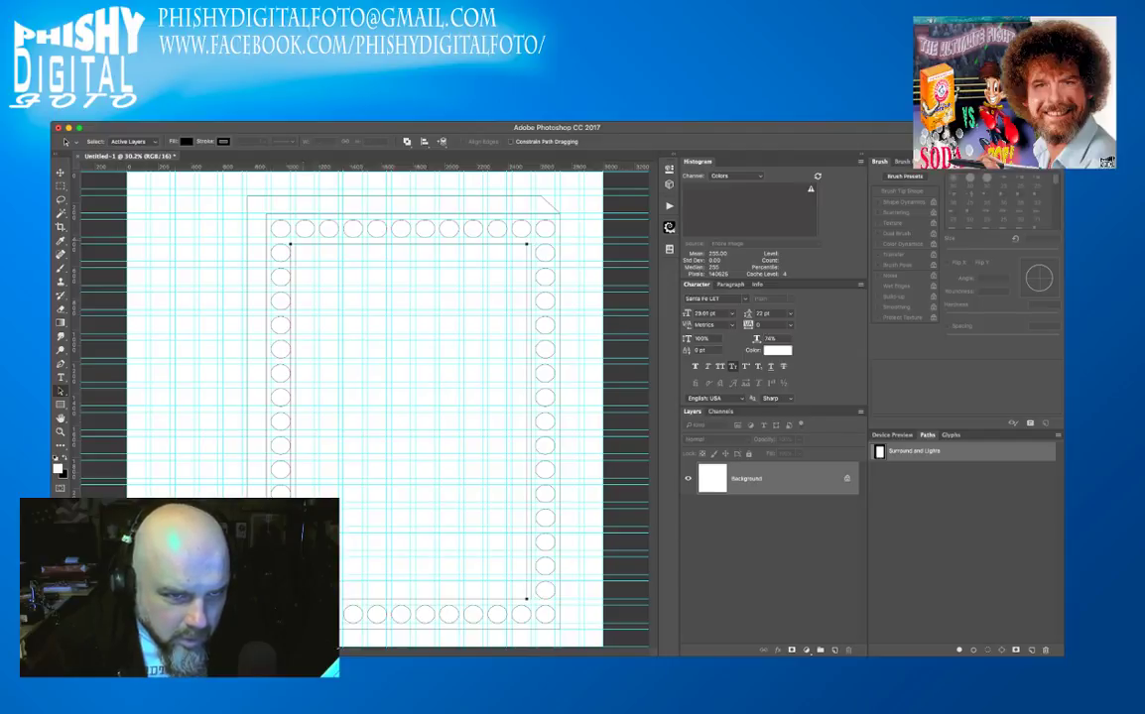
key("shift+Up")
key("shift+Up")
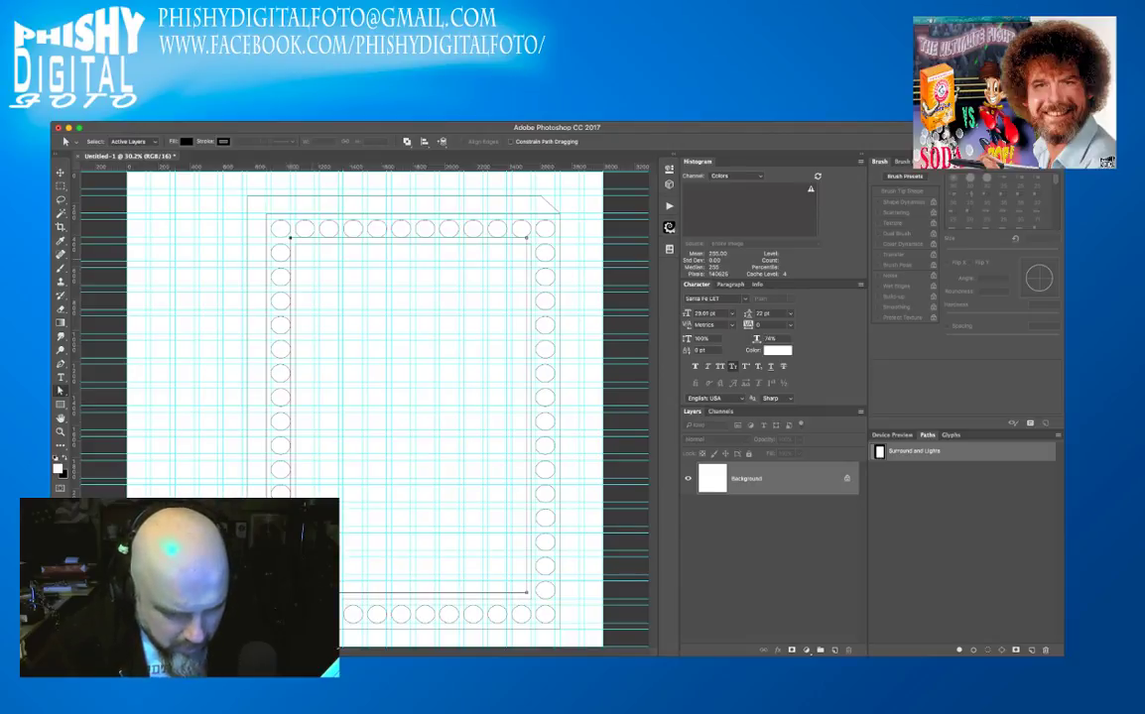
left_click(521, 230)
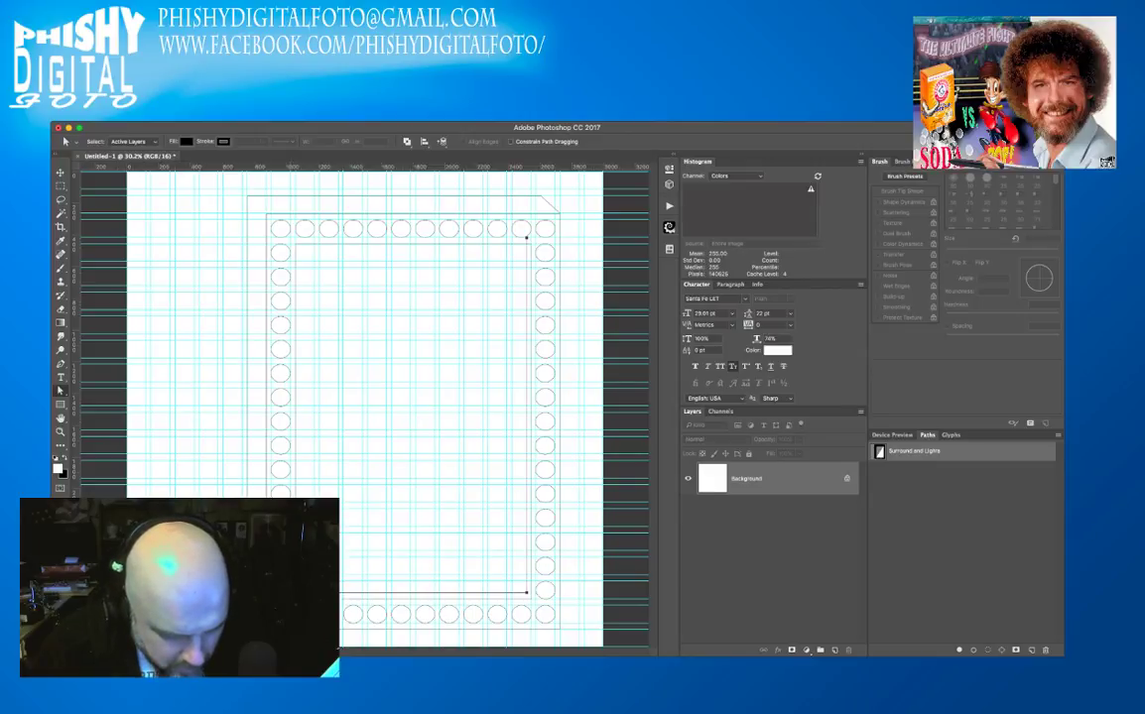
key("shift+Right")
key("shift+Right")
key("shift+Right")
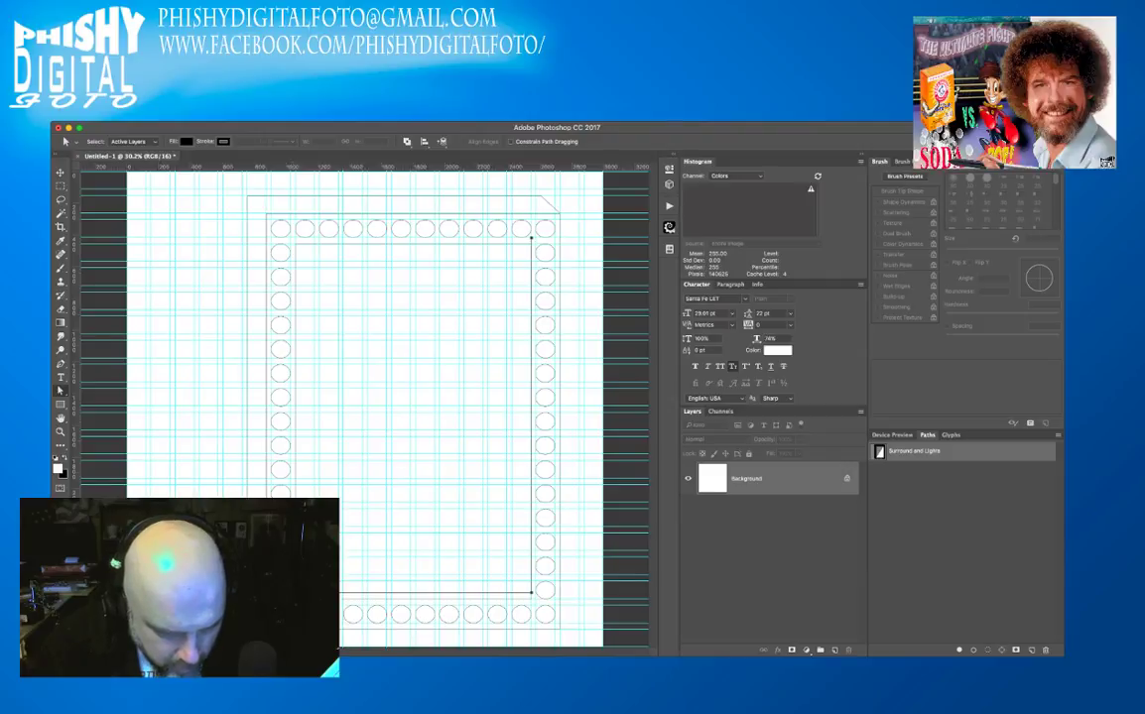
key("shift+Left")
key("shift+Left")
key("shift+Left")
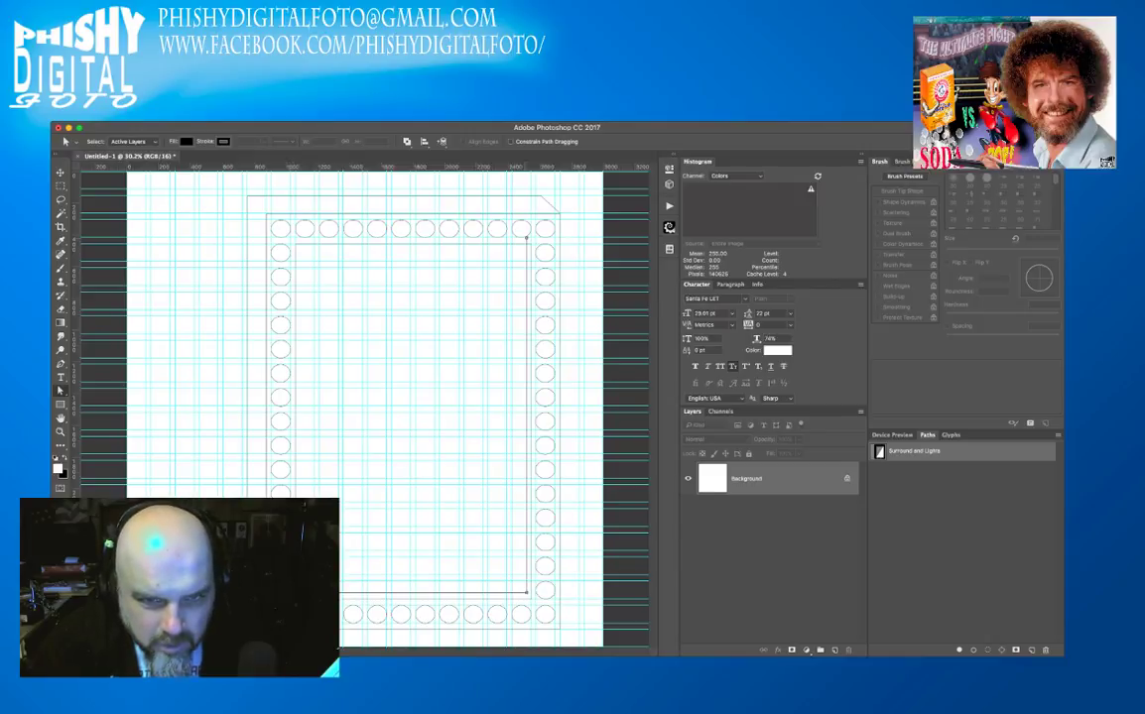
key("shift+Down")
key("shift+Down")
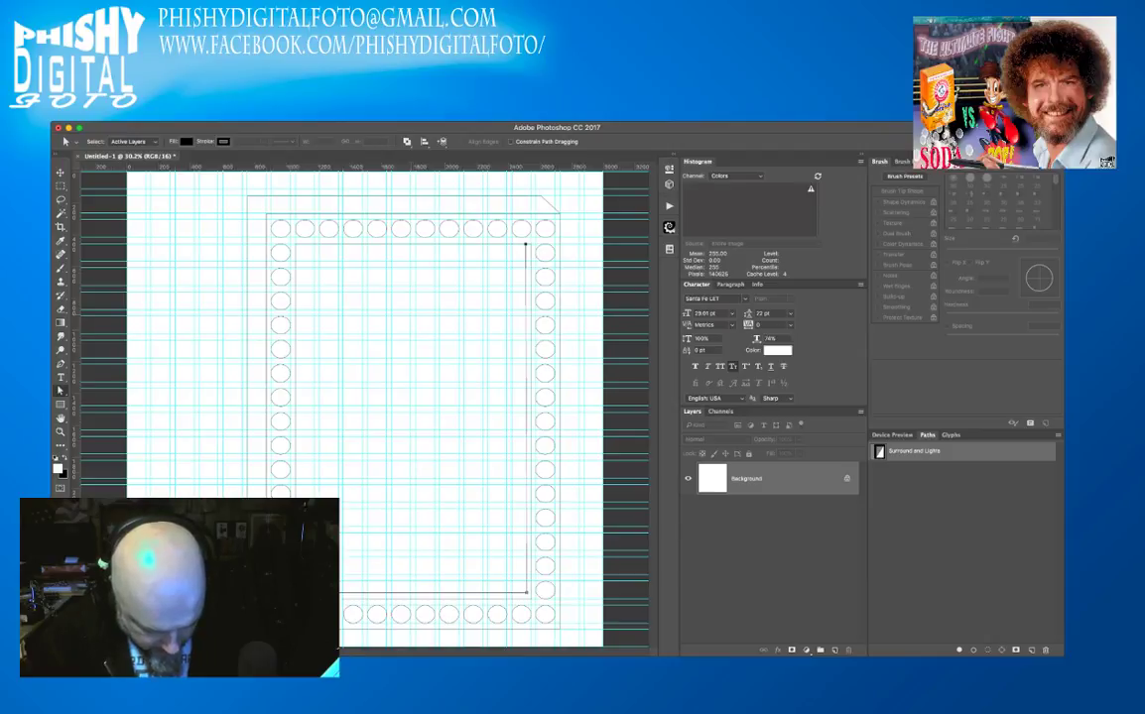
key("p")
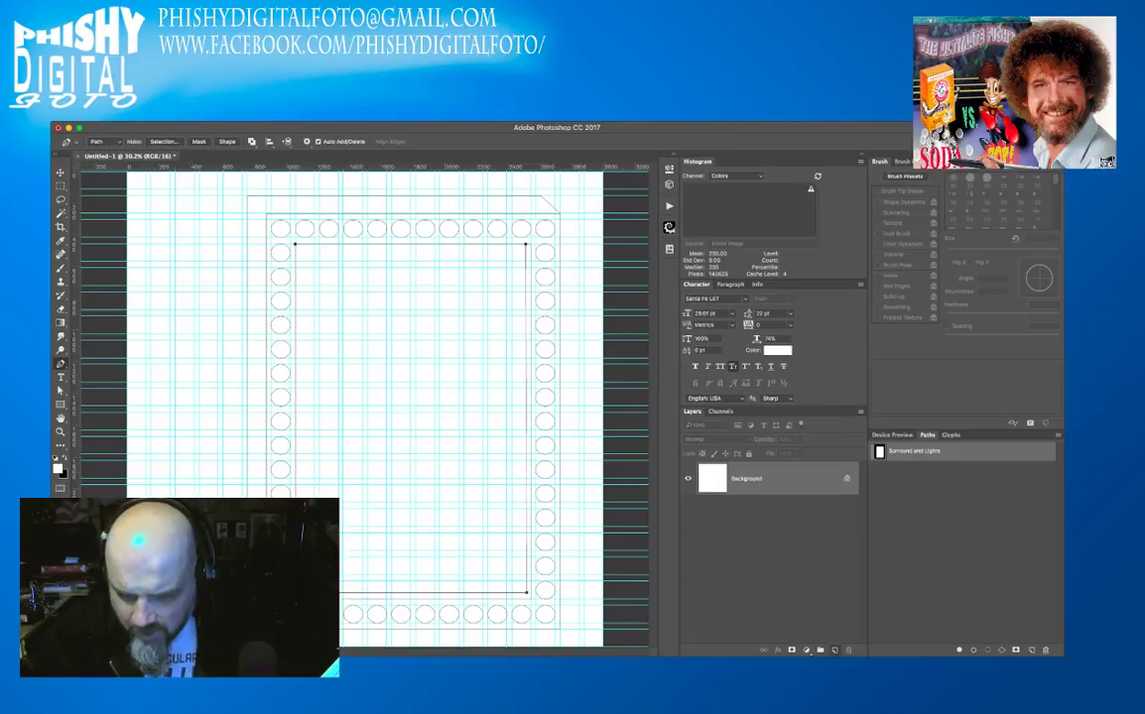
- Create a new empty layer, select the outer path and reset the working colours to black and white
key("super+shift+alt+n")
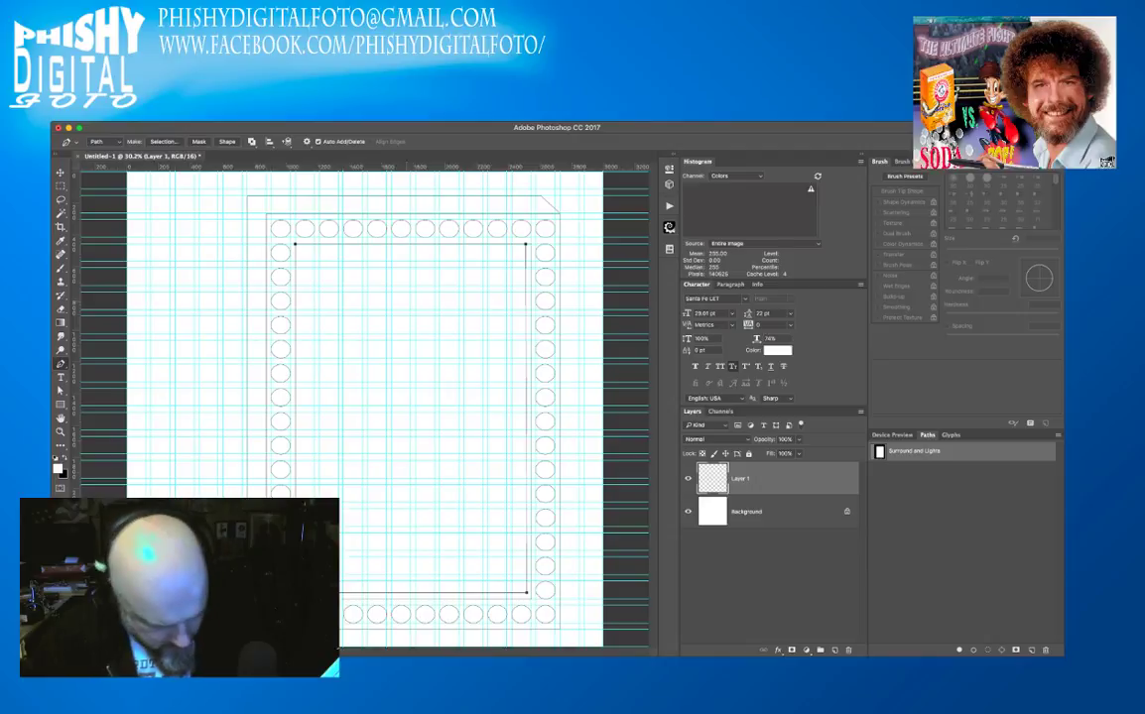
key("a")
key("shift+a")
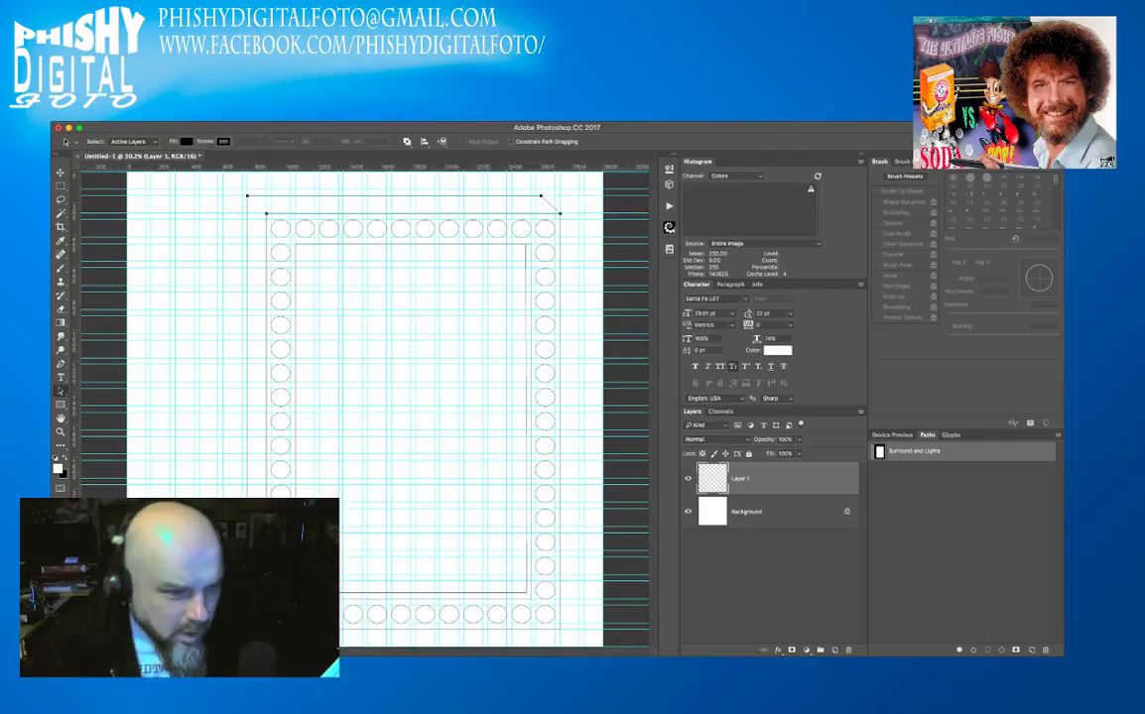
key("x")
key("i")
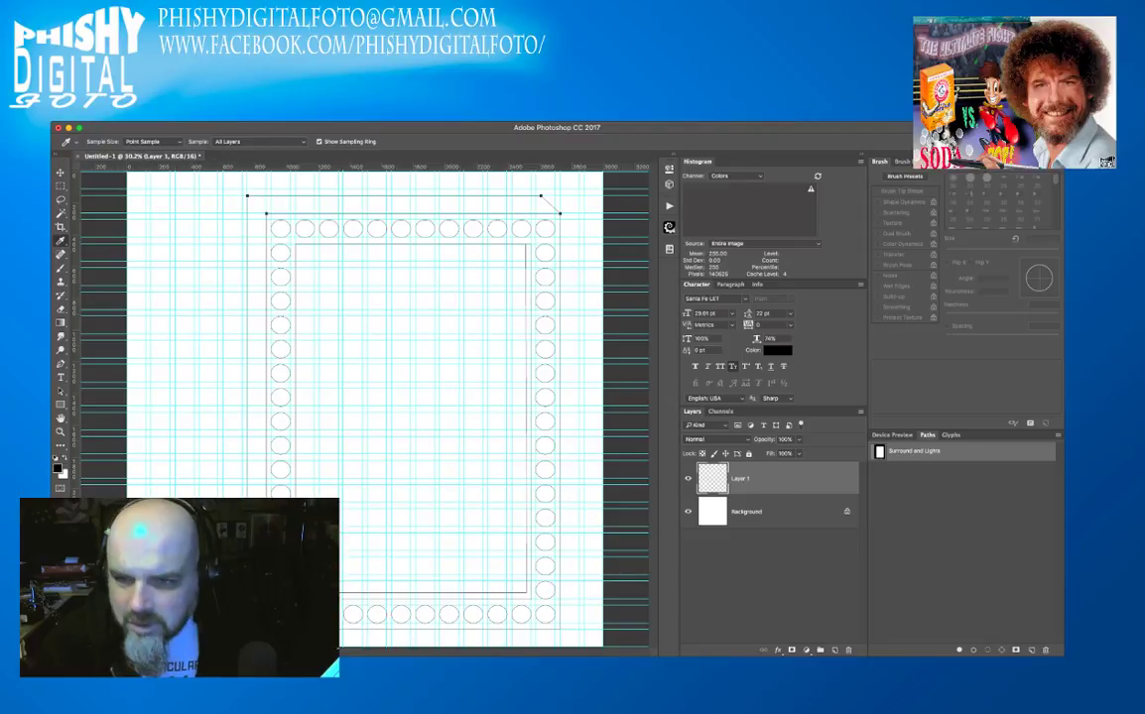
- With orange sampled as foreground, rename Layer 1 to 'body'
key("a")
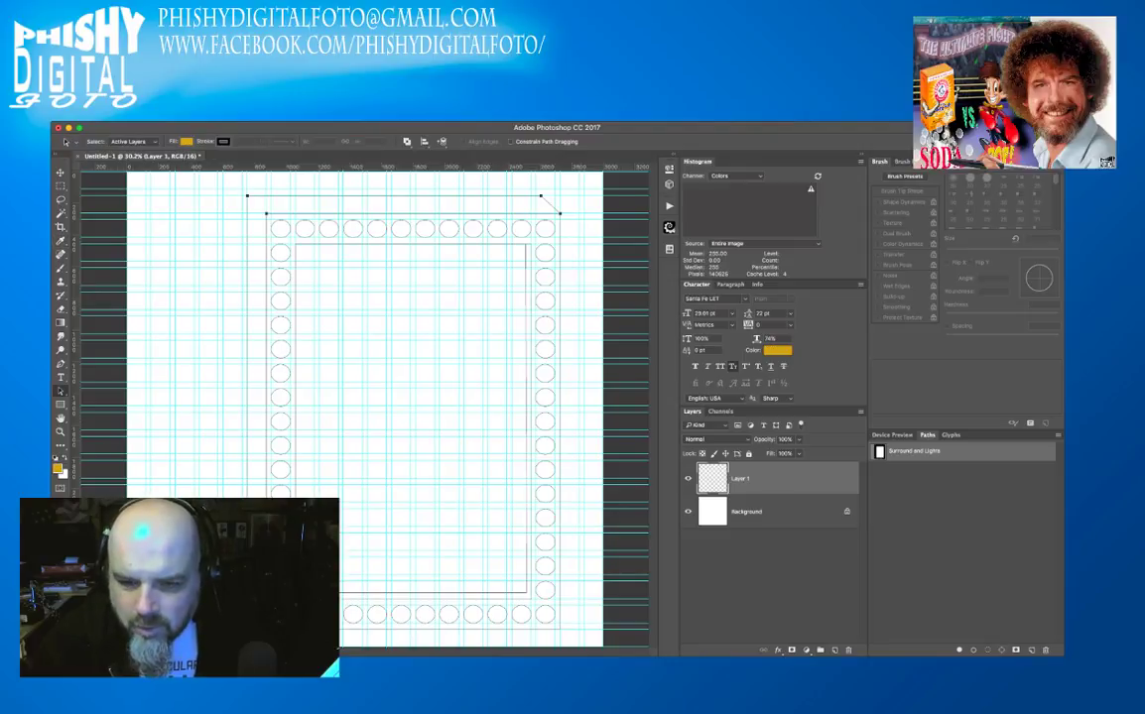
double_click(740, 478)
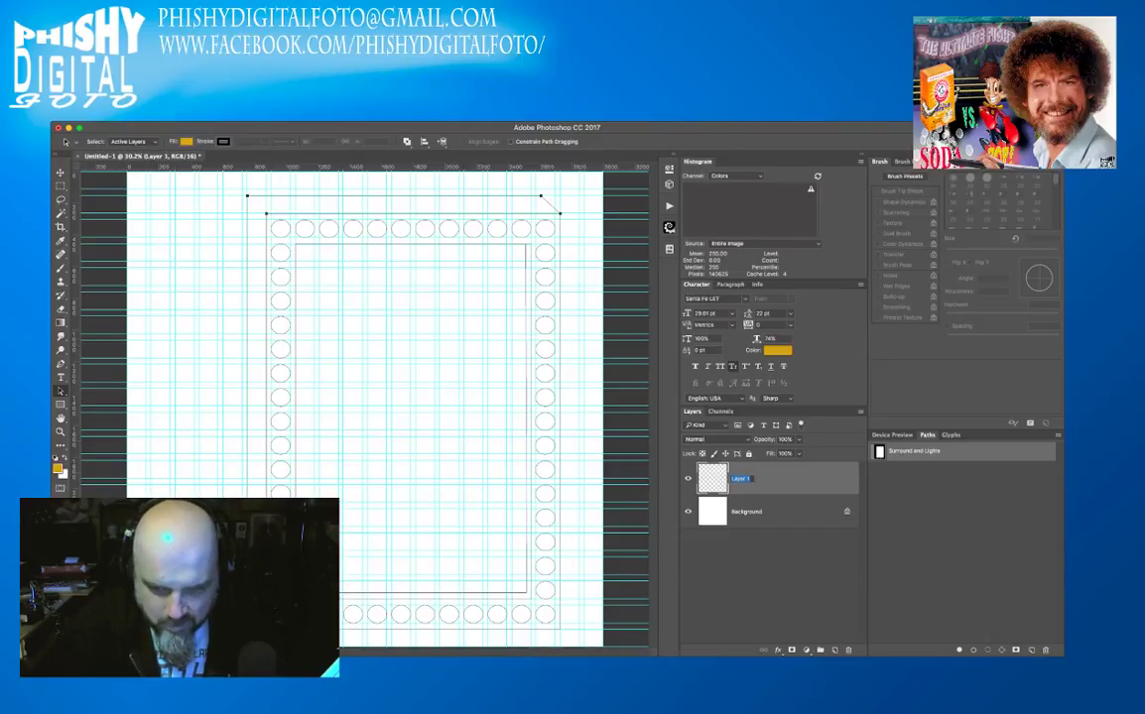
type("Body")
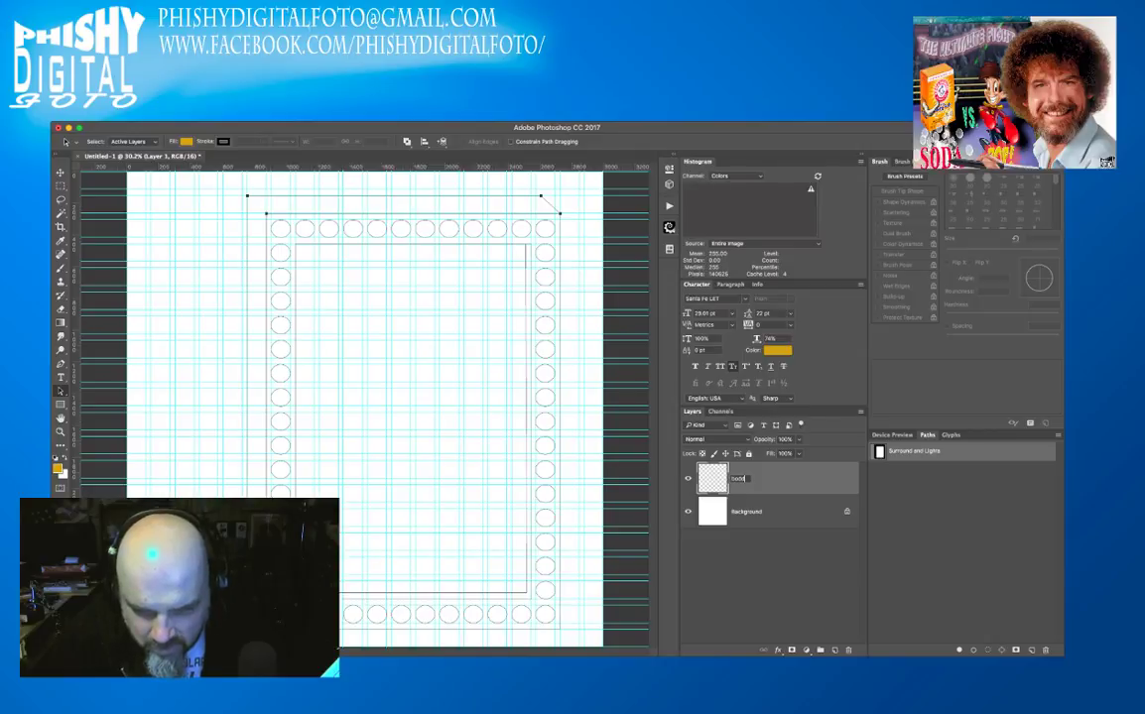
type("y")
key("Return")
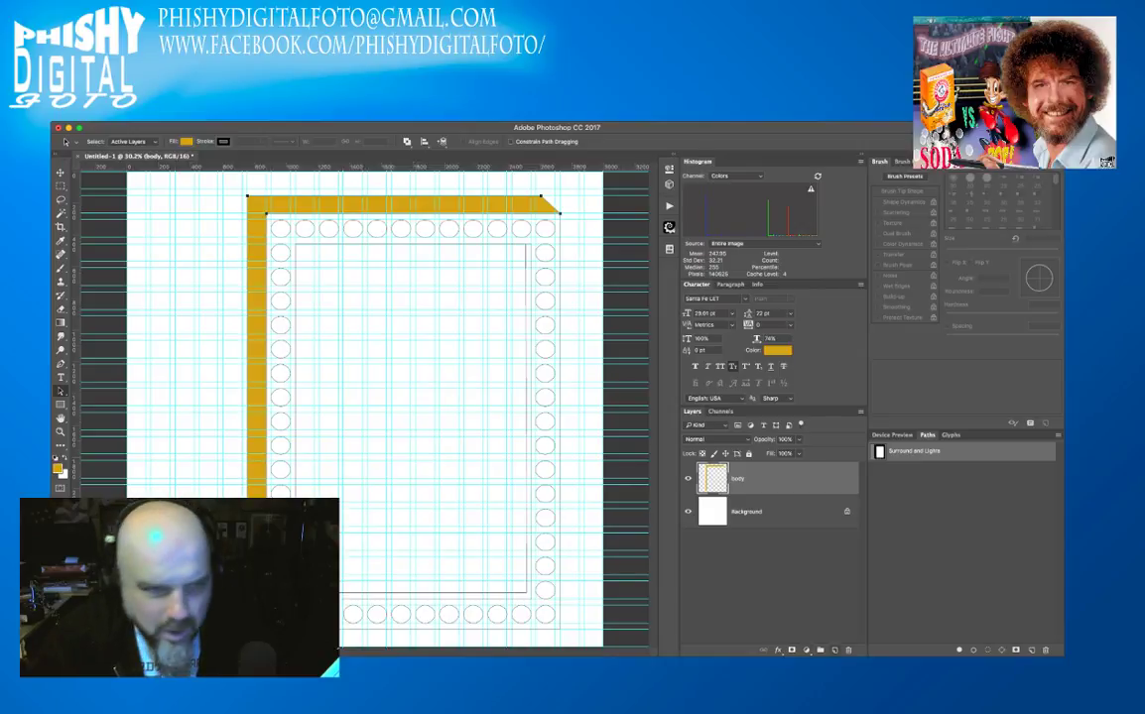
- Add another empty layer above the orange-filled body layer
key("super+shift+alt+n")
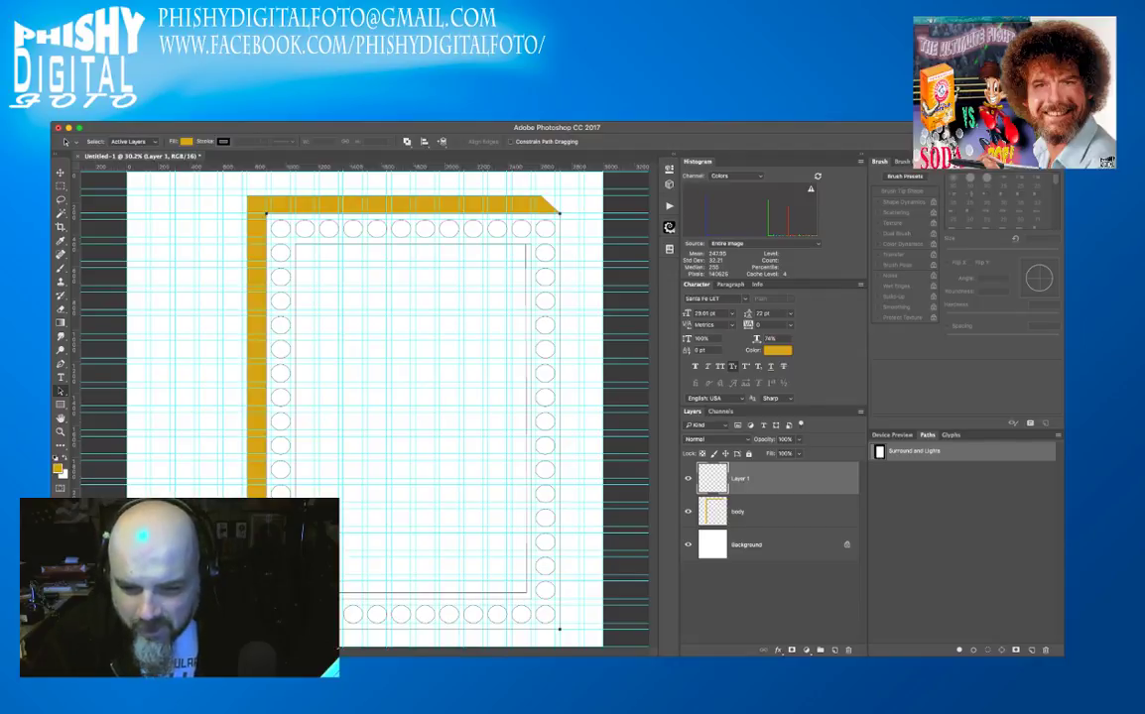
- Rename the new Layer 1 above body to 'face'
double_click(740, 478)
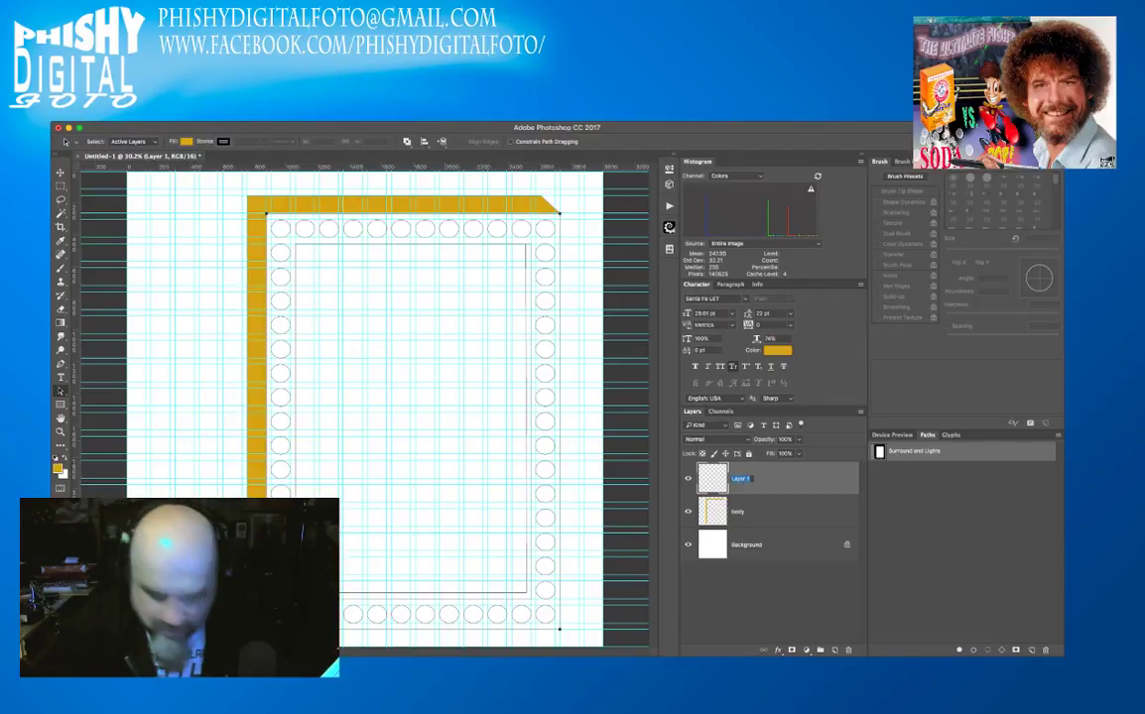
type("face")
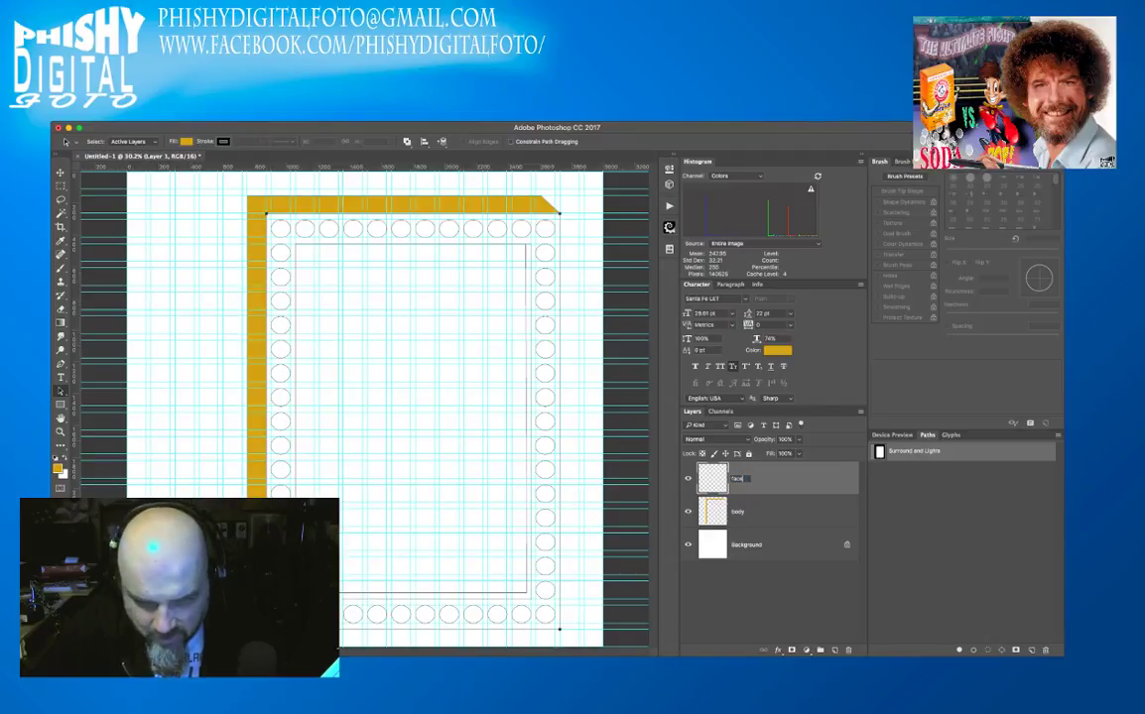
key("Return")
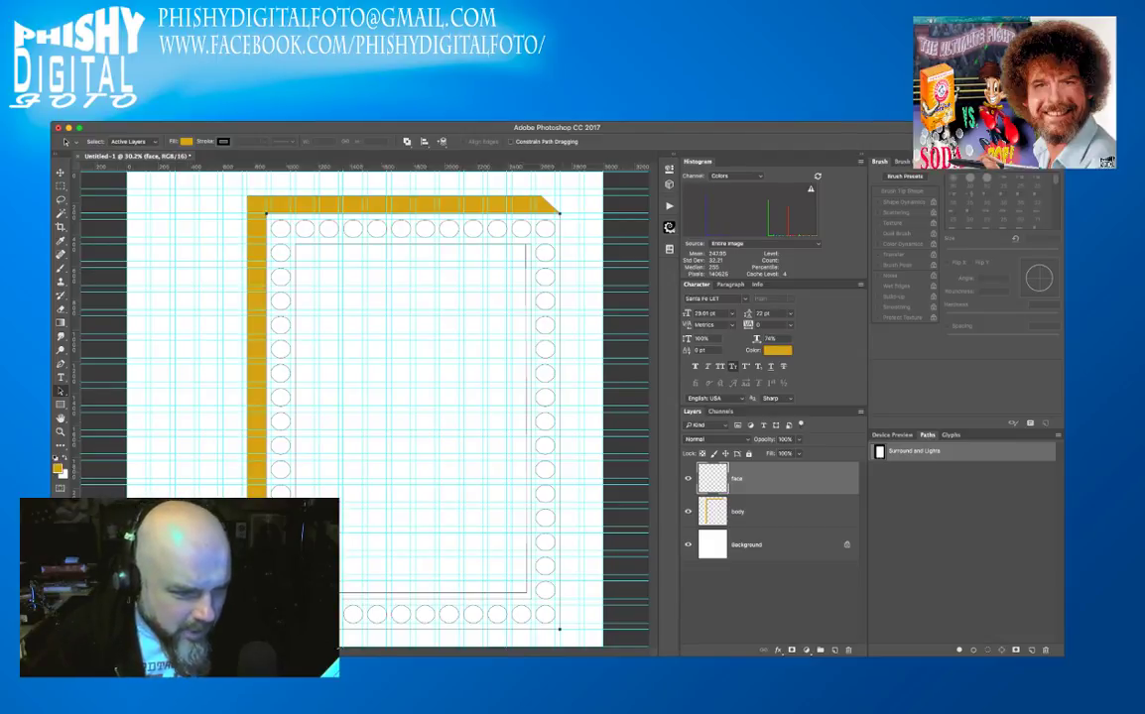
key("i")
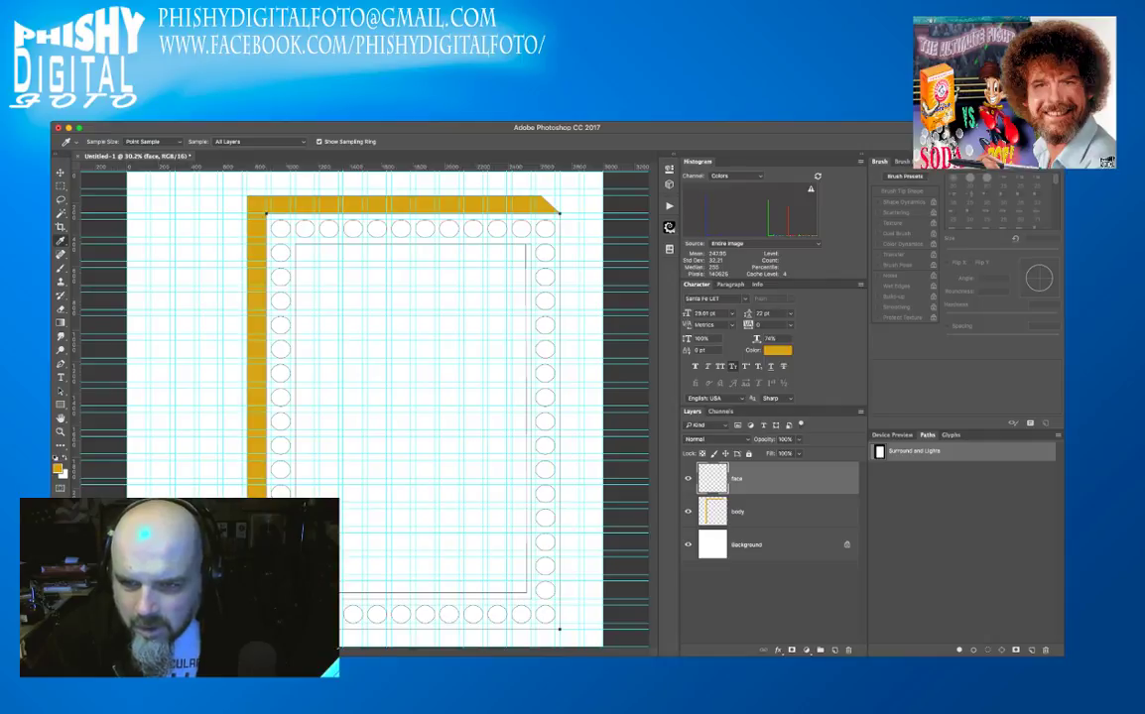
- Fill the path with light yellow on the face layer, then load the inner rectangle as a selection
key("a")
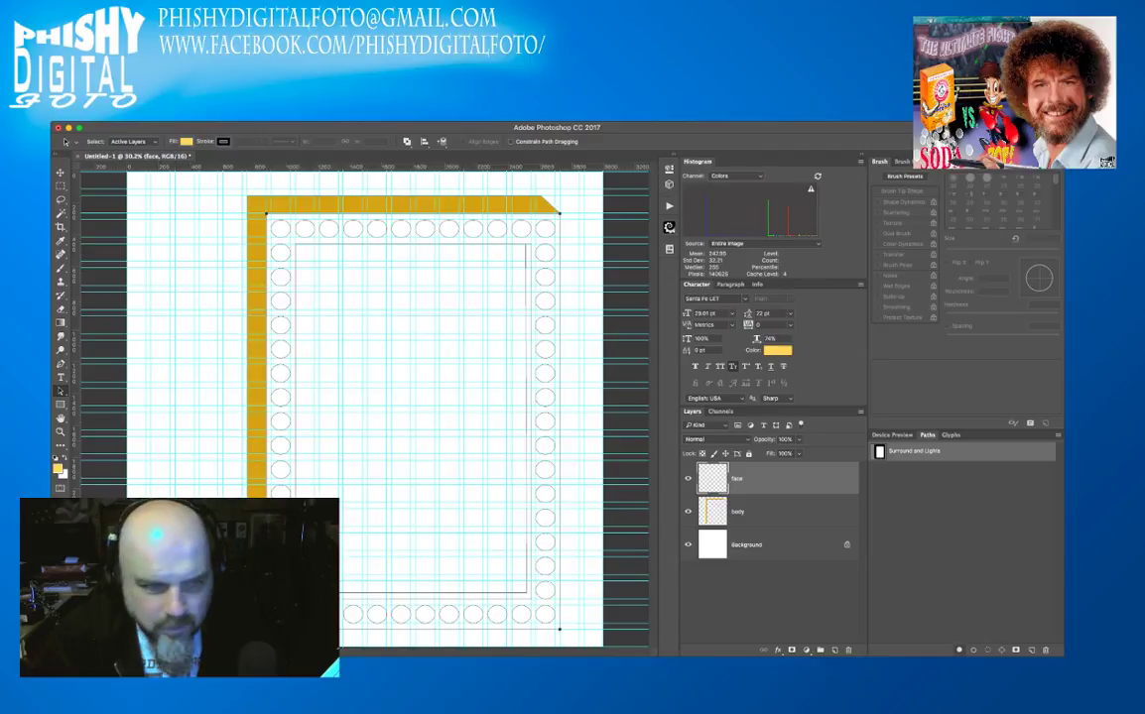
key("alt+BackSpace")
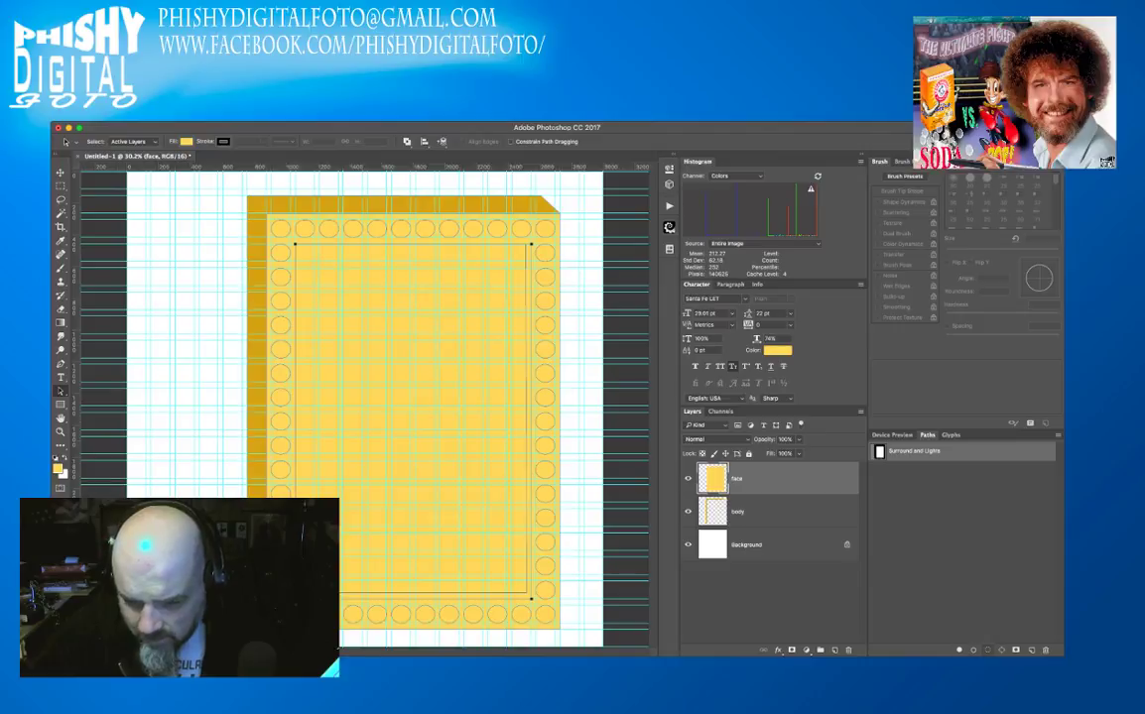
key("ctrl+Return")
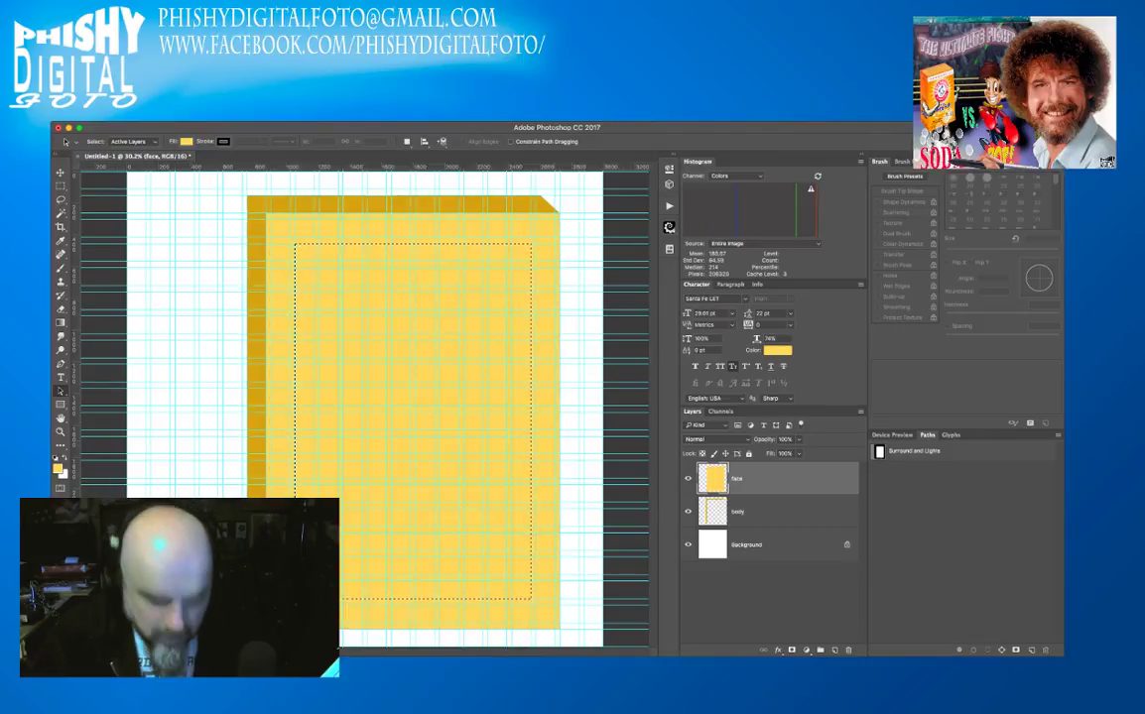
- Erase the face layer's yellow inside the inner-rectangle selection with an enlarged eraser, then deselect
key("e")
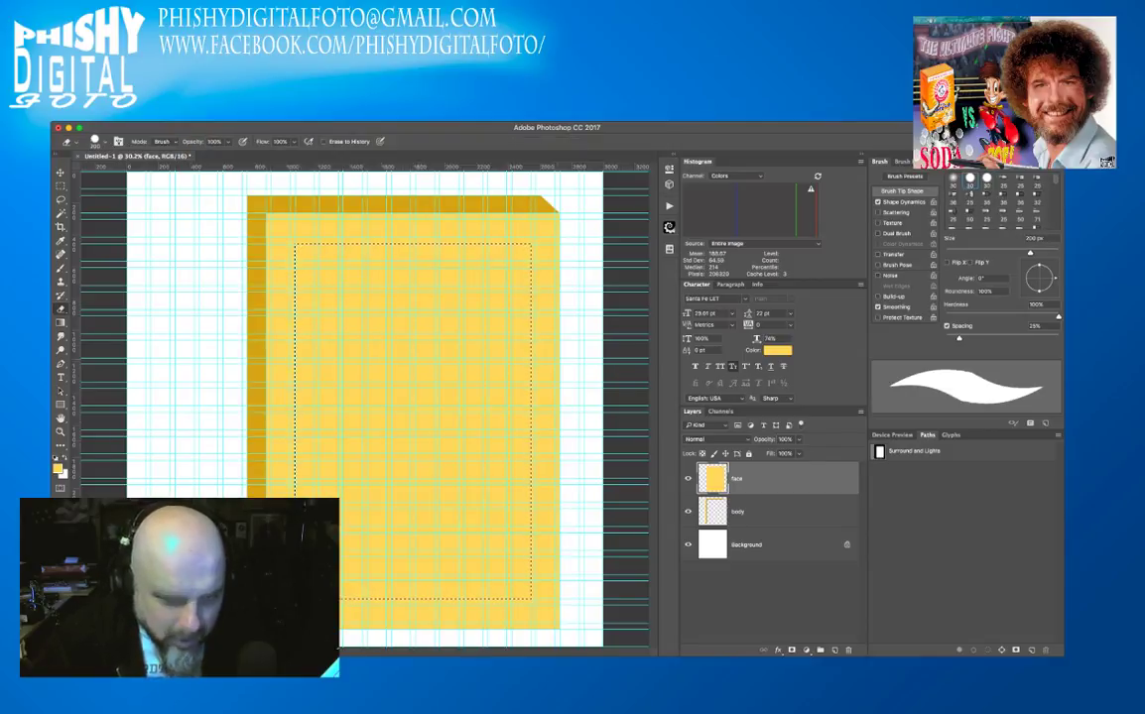
key("bracketright")
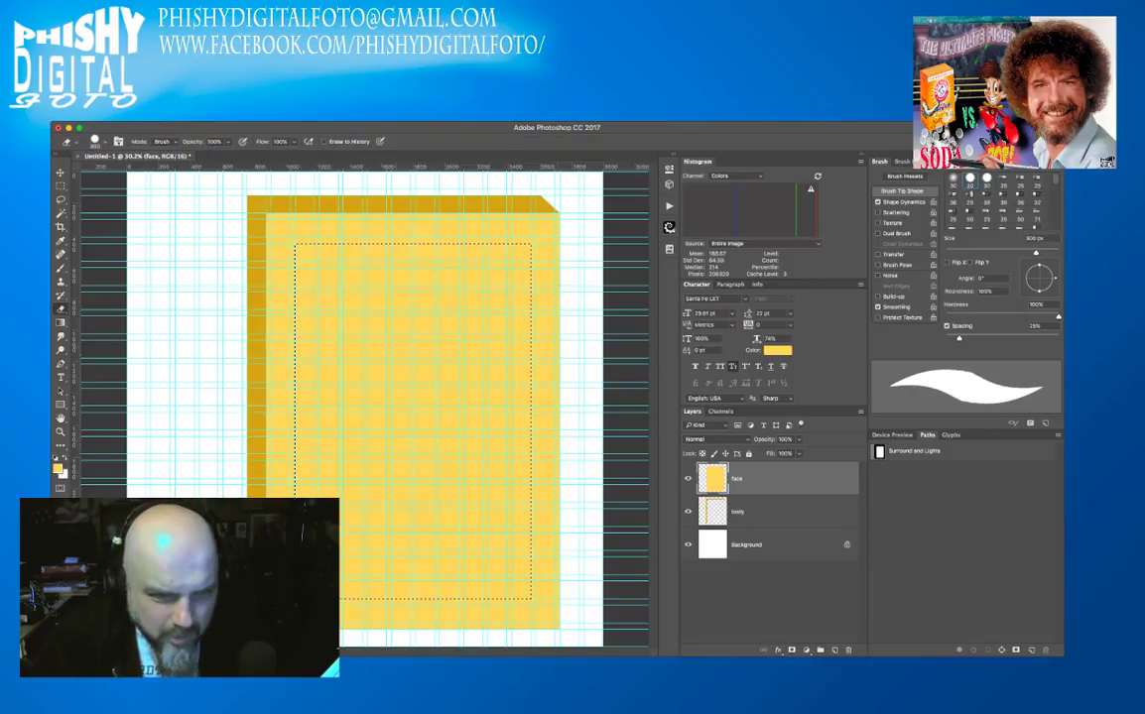
key("bracketright")
key("bracketright")
key("bracketright")
key("bracketright")
key("bracketright")
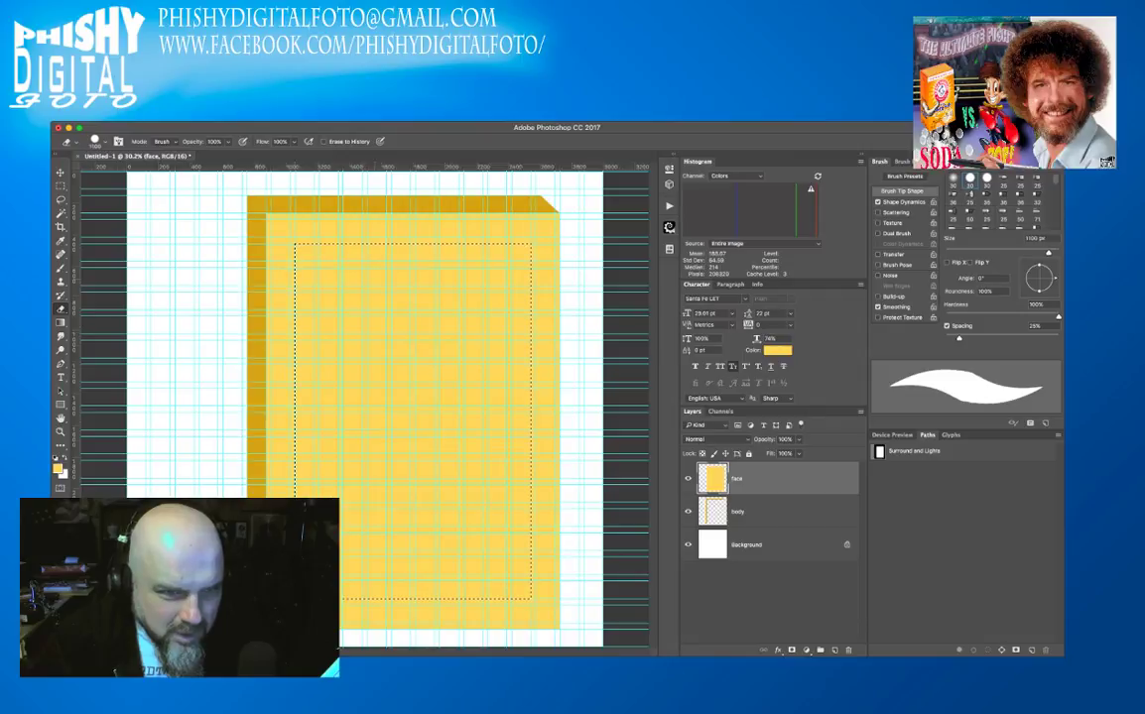
left_click_drag(169, 203, 466, 204)
mouse_move(466, 282)
left_mouse_down()
mouse_move(427, 322)
mouse_move(377, 318)
mouse_move(396, 367)
mouse_move(377, 404)
mouse_move(397, 477)
left_mouse_up()
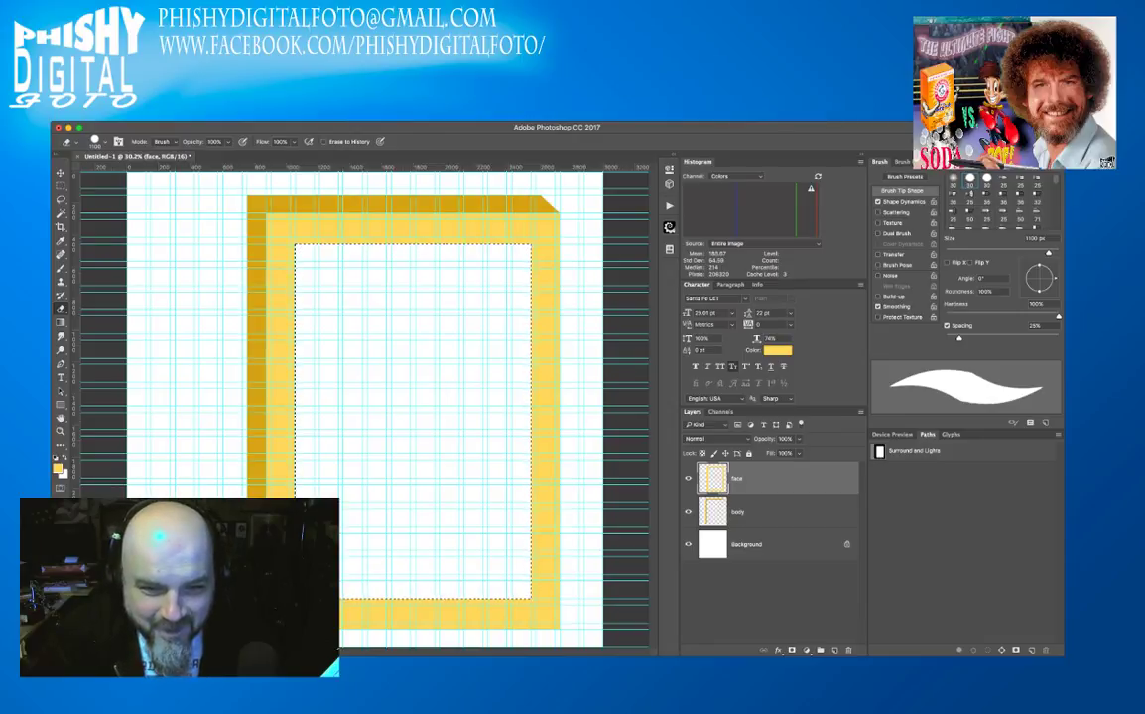
key("super+d")
left_click(912, 451)
left_click(958, 650)
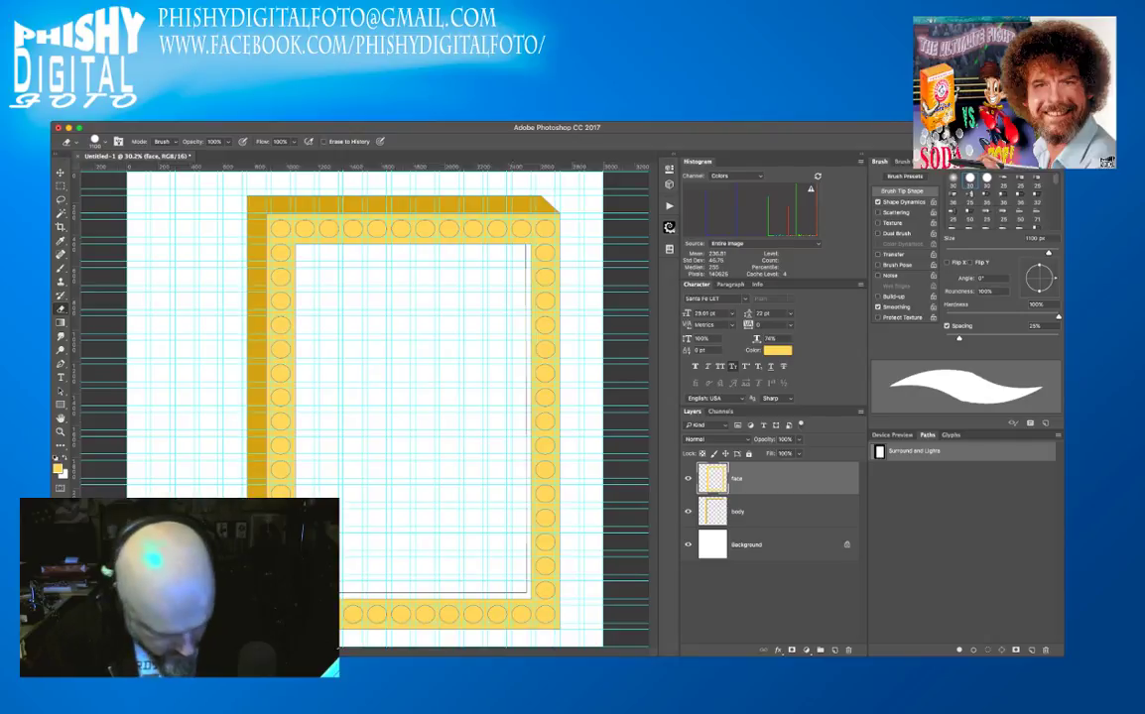
key("a")
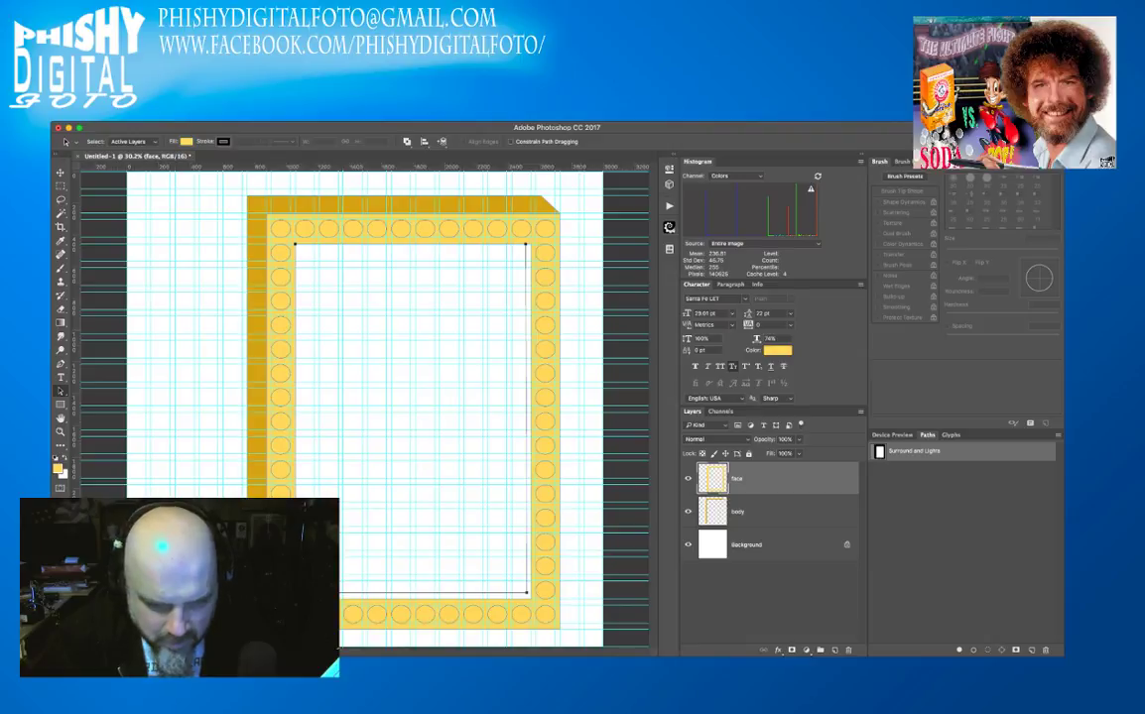
key("super+Return")
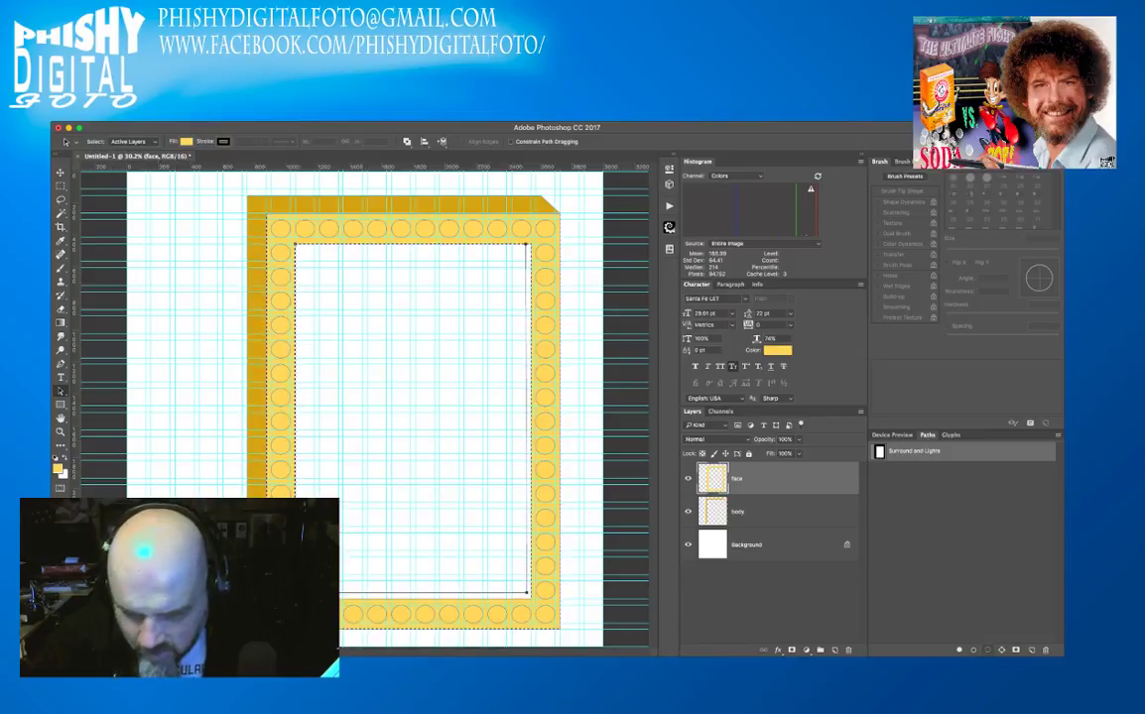
key("Delete")
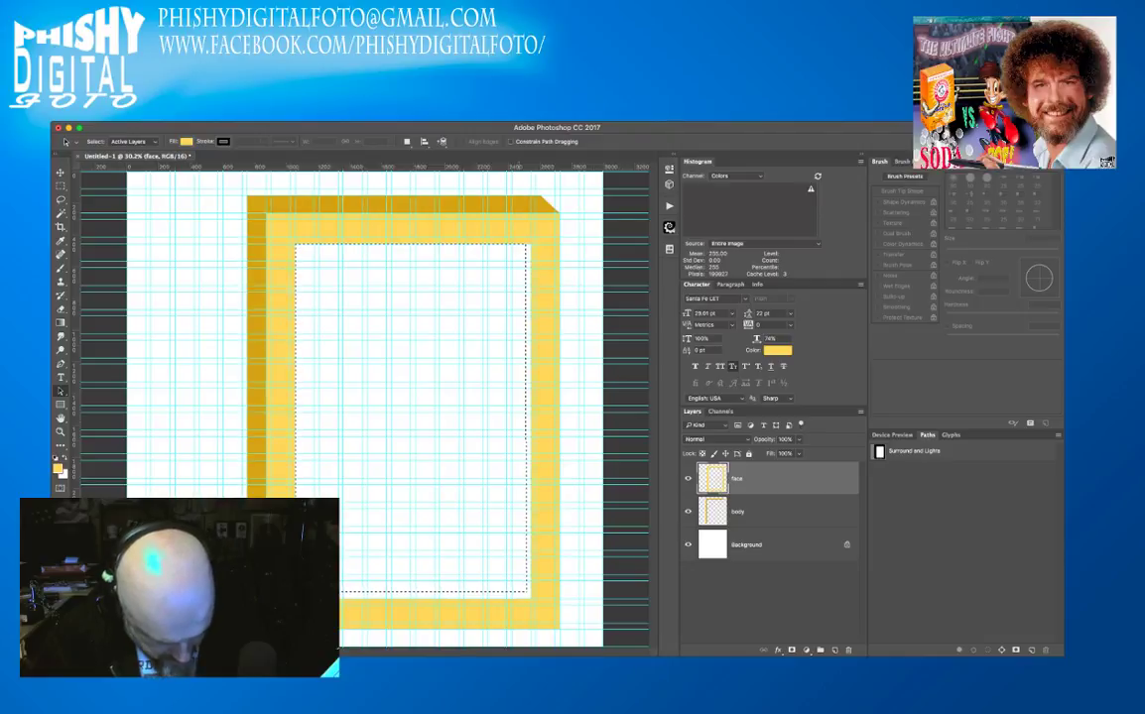
key("e")
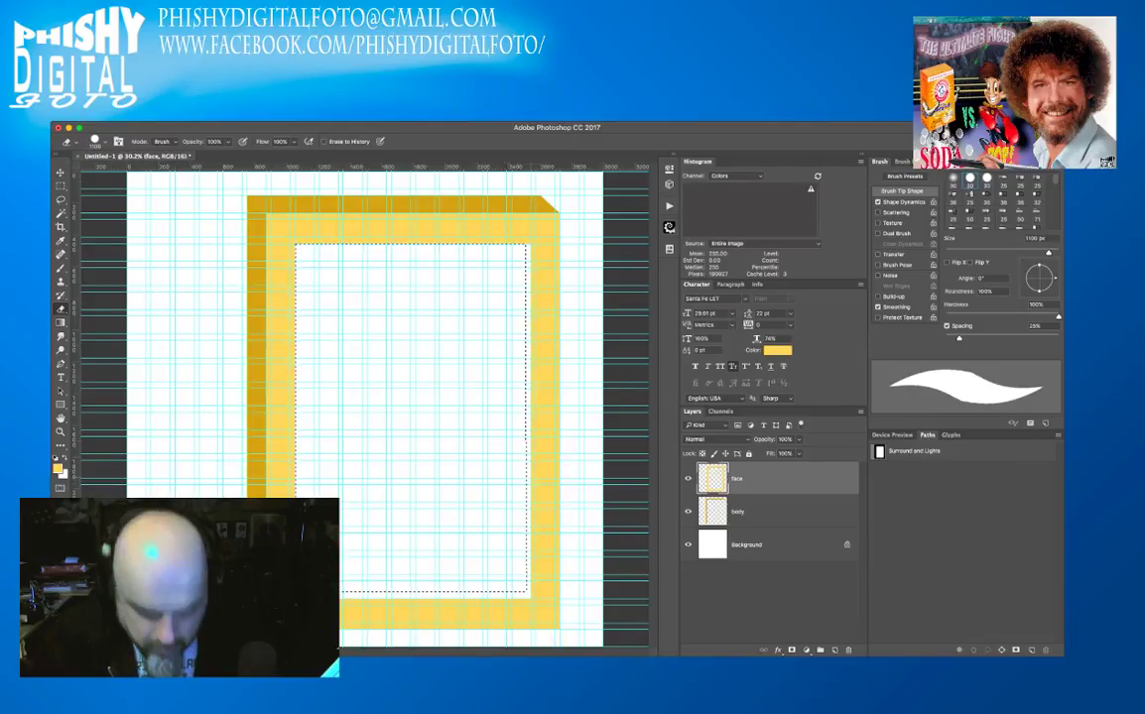
- Set the brush to 125 px, undo a stray test stroke and deselect
key("b")
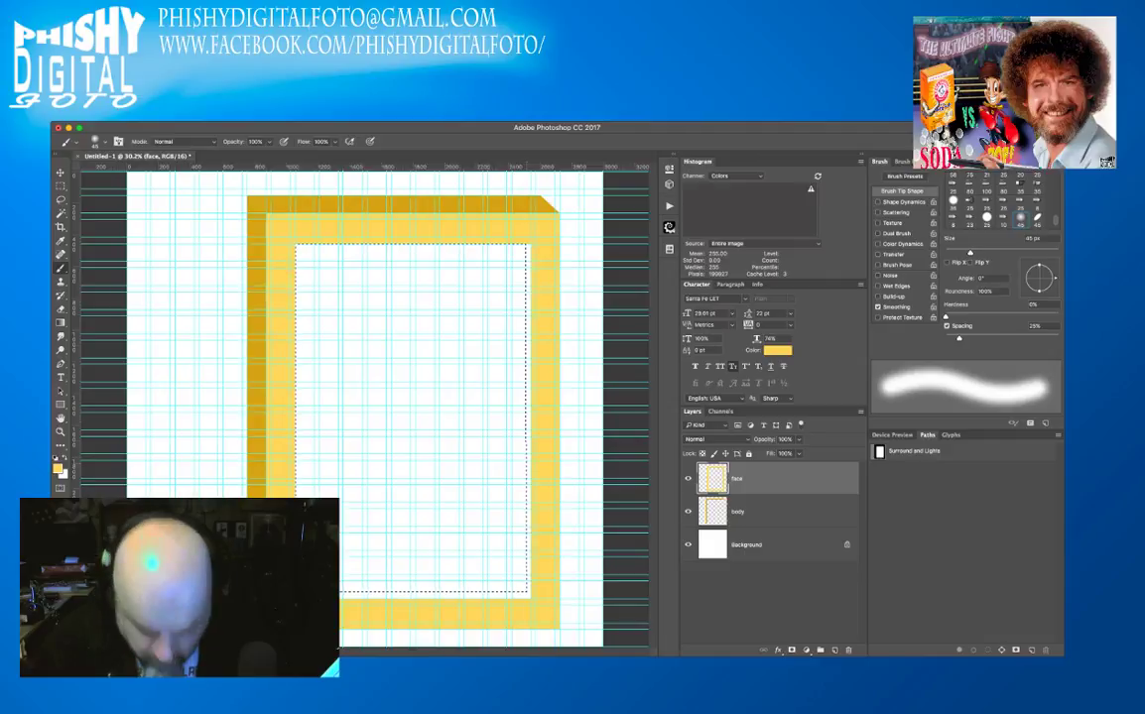
key("bracketright")
key("bracketright")
key("bracketright")
key("bracketright")
key("bracketright")
key("bracketright")
key("bracketright")
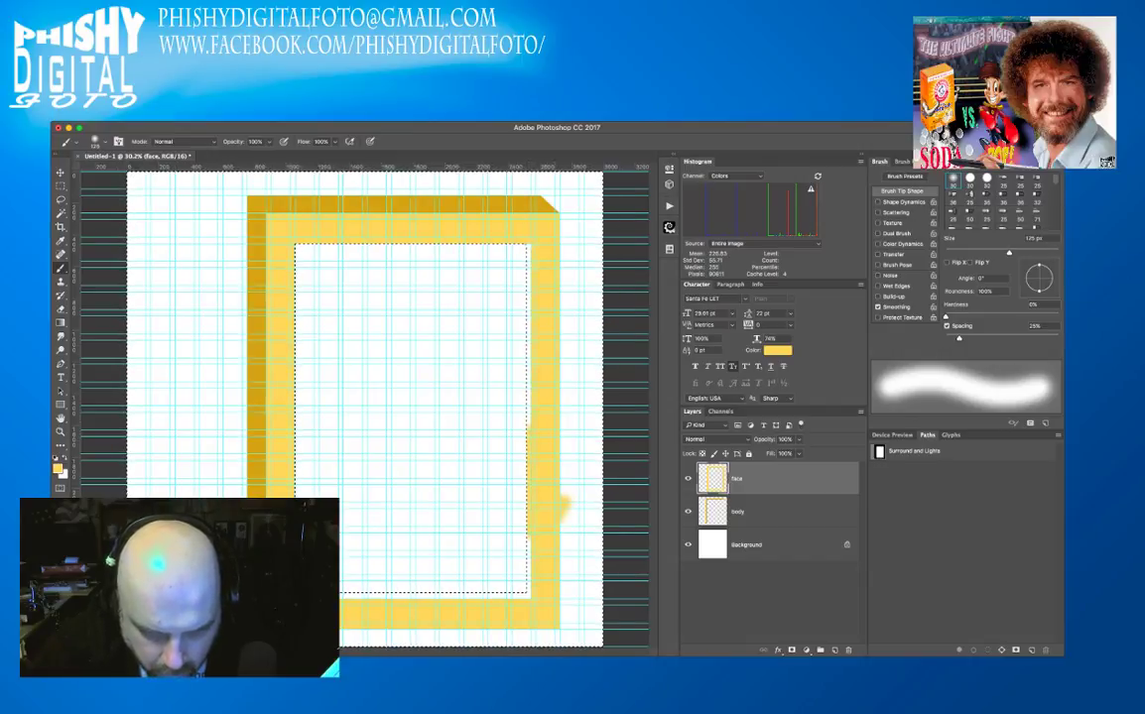
left_click_drag(553, 519, 585, 489)
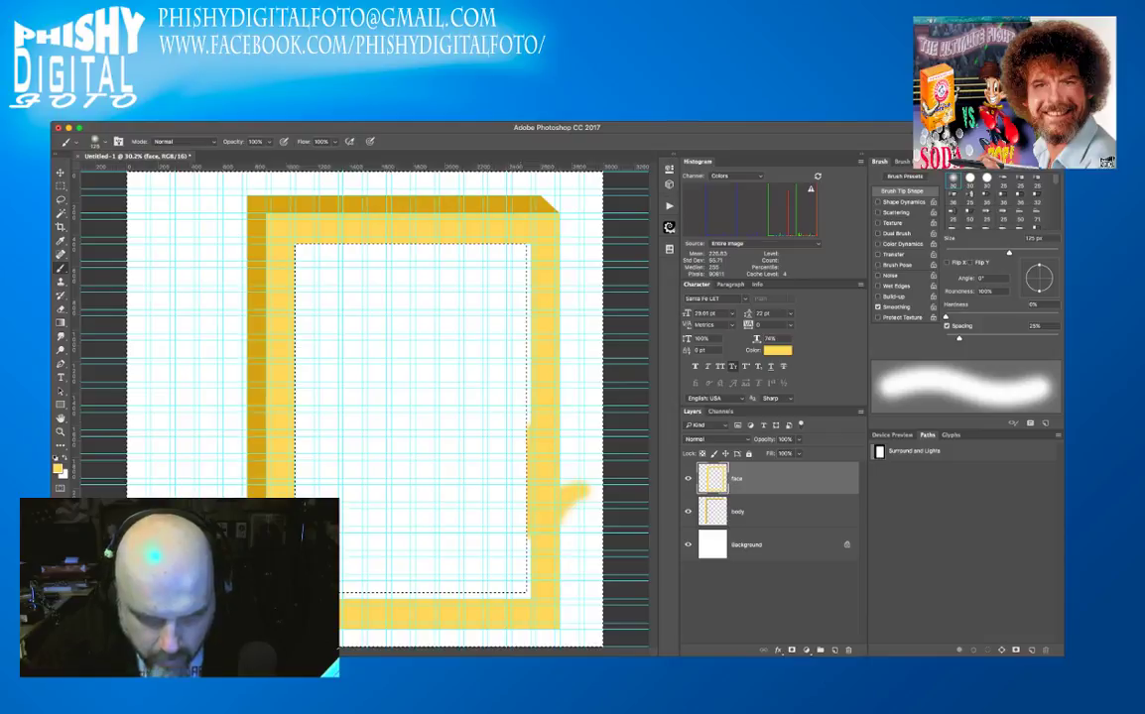
key("super+z")
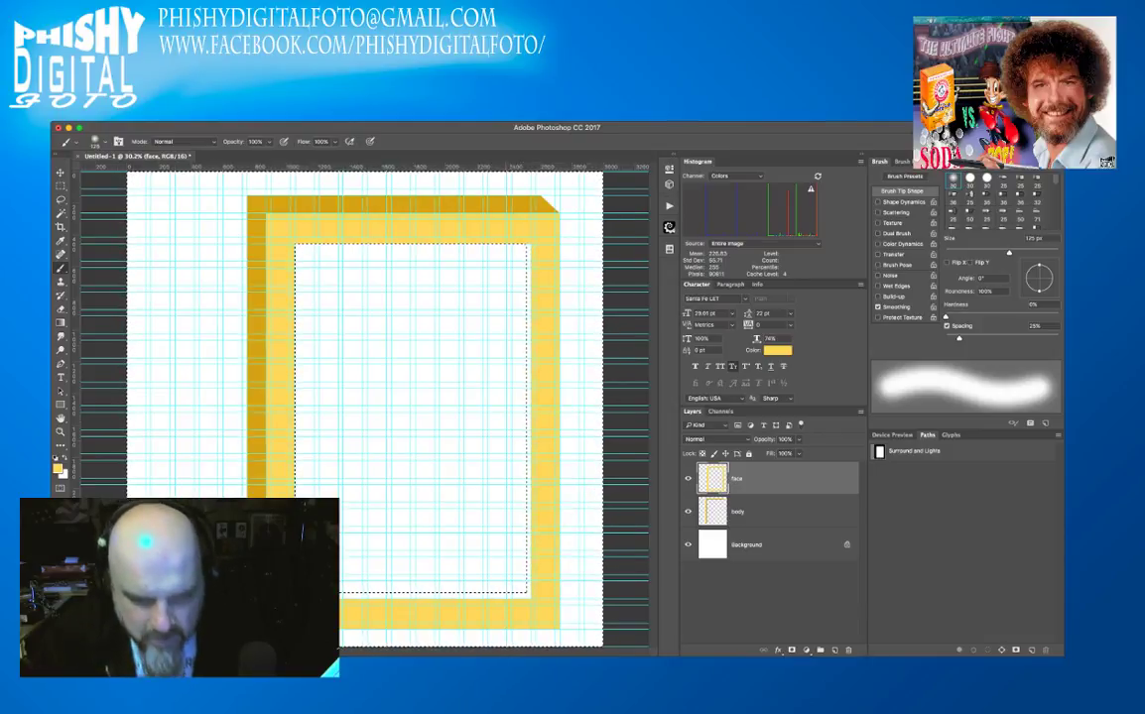
key("super+d")
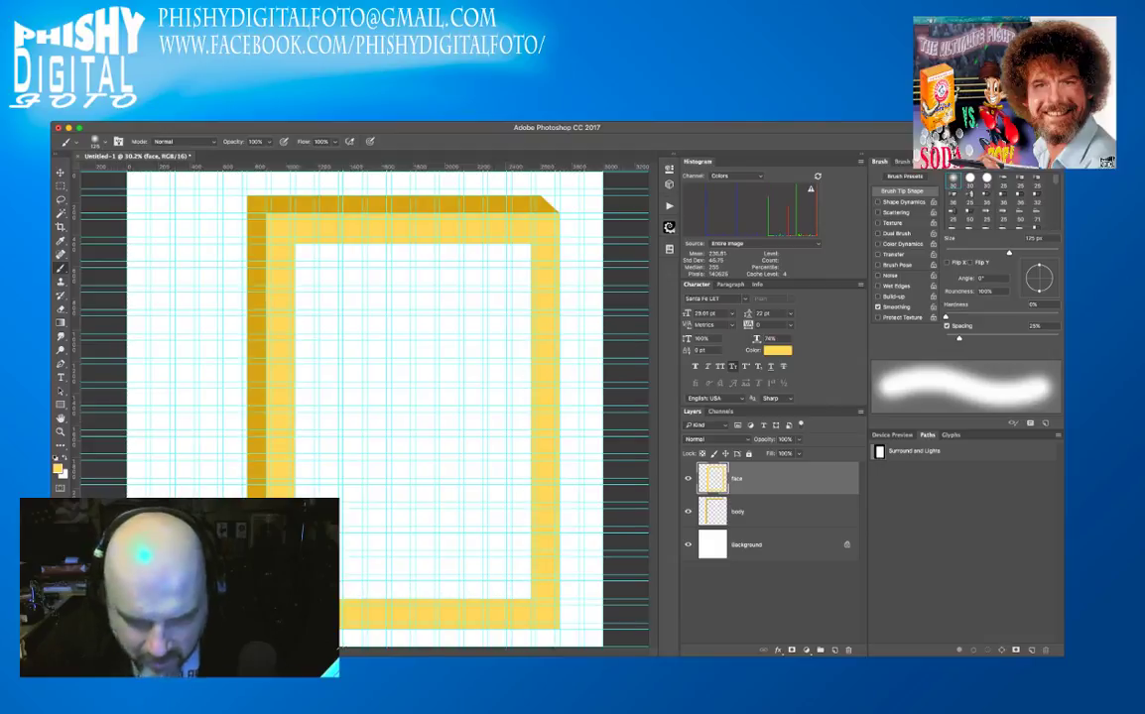
- Stroke round light dabs along the frame path, then load that path as a selection
key("Return")
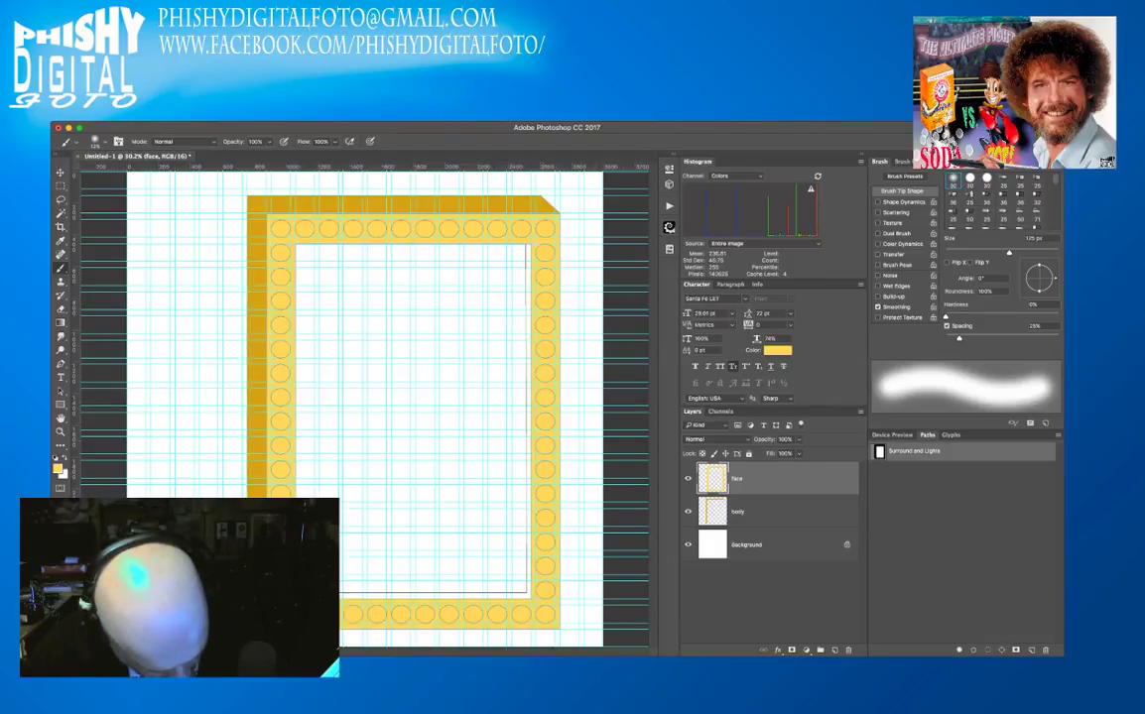
key("a")
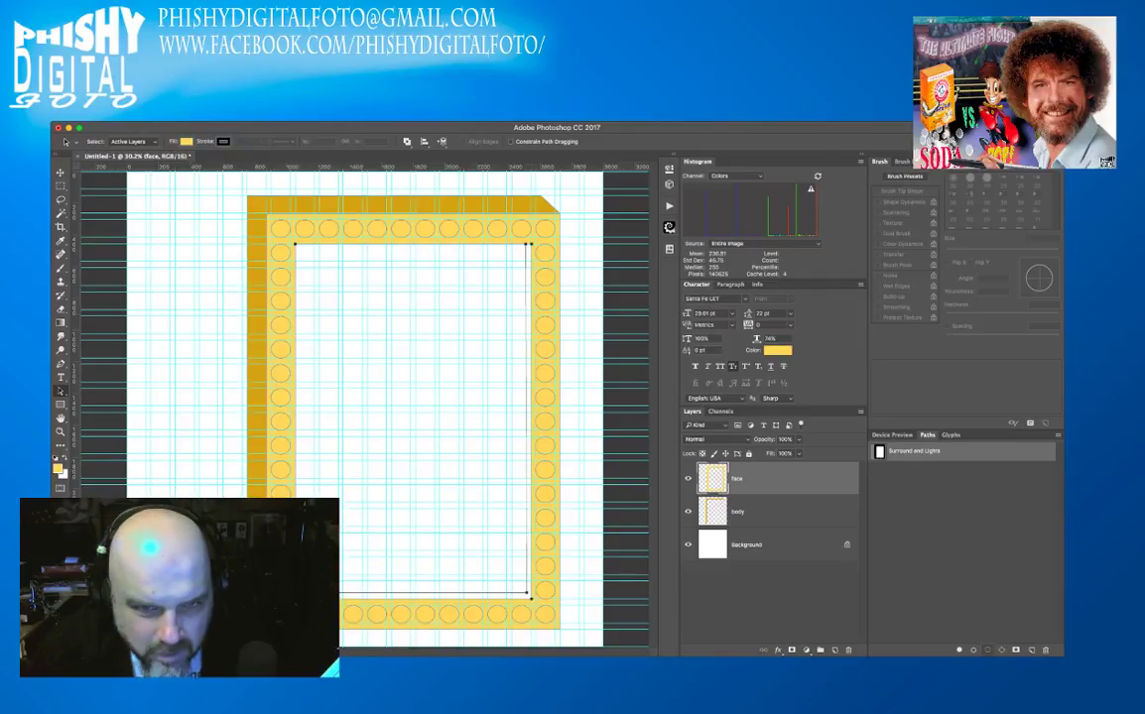
key("ctrl+Return")
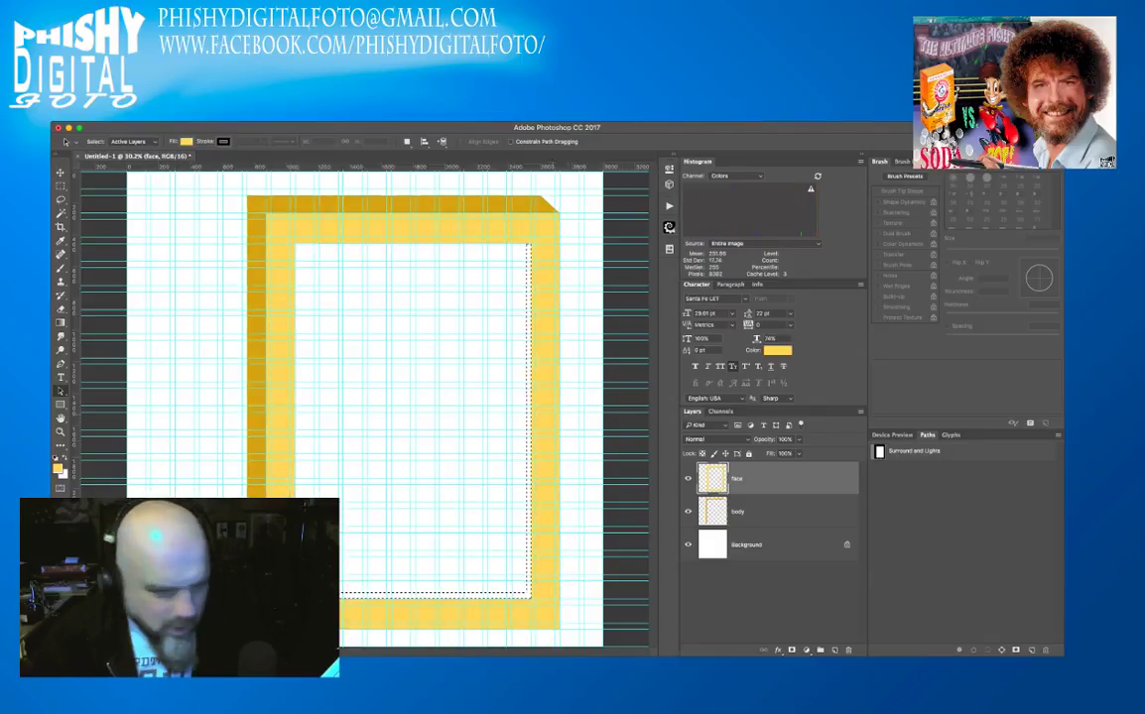
- Sample a darker tan and add a new empty layer below the face layer
key("i")
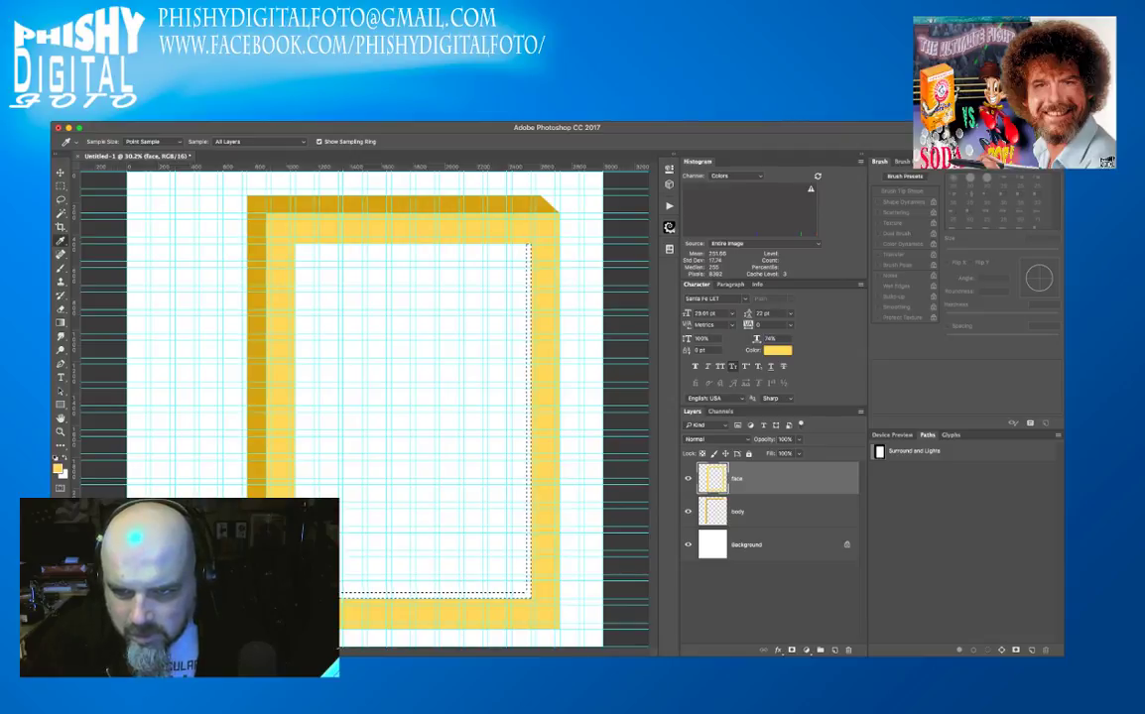
key("a")
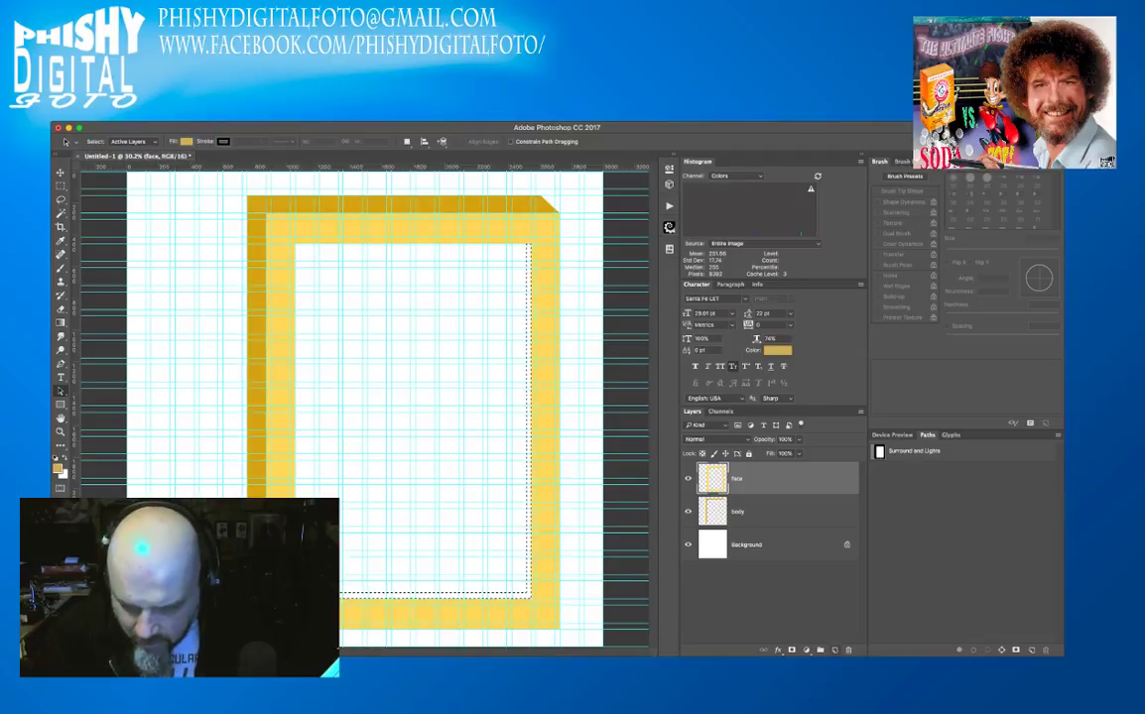
key("ctrl+shift+alt+n")
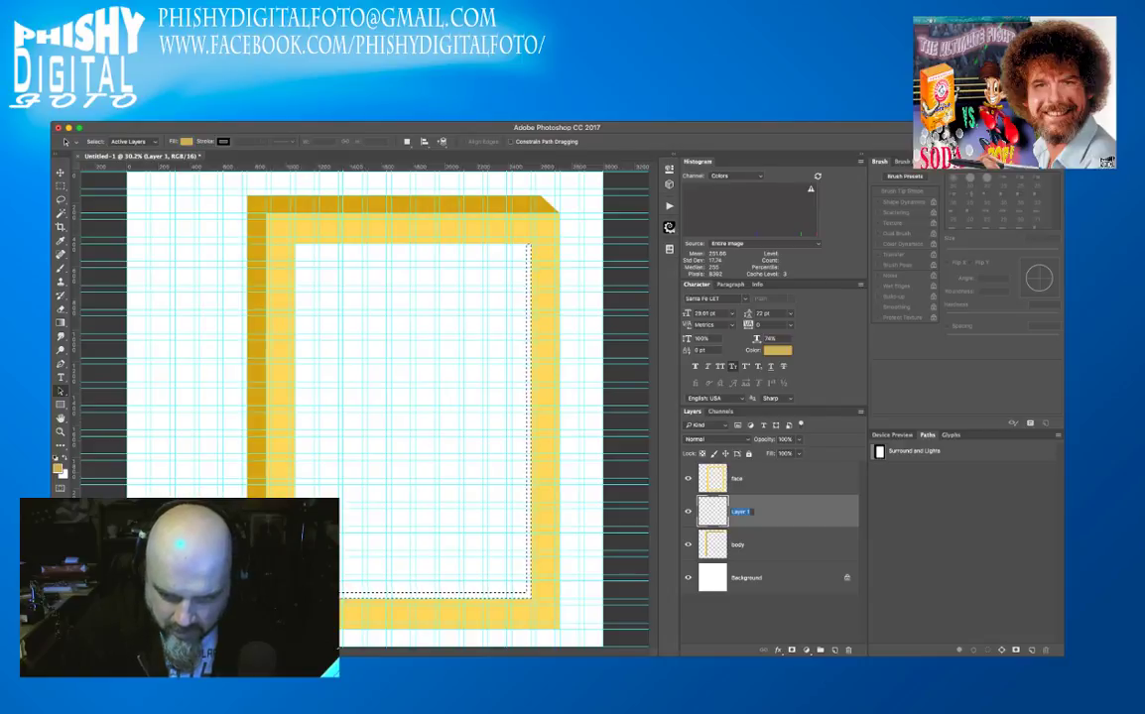
- Rename Layer 1 to 'Inside Edge'
type("mi")
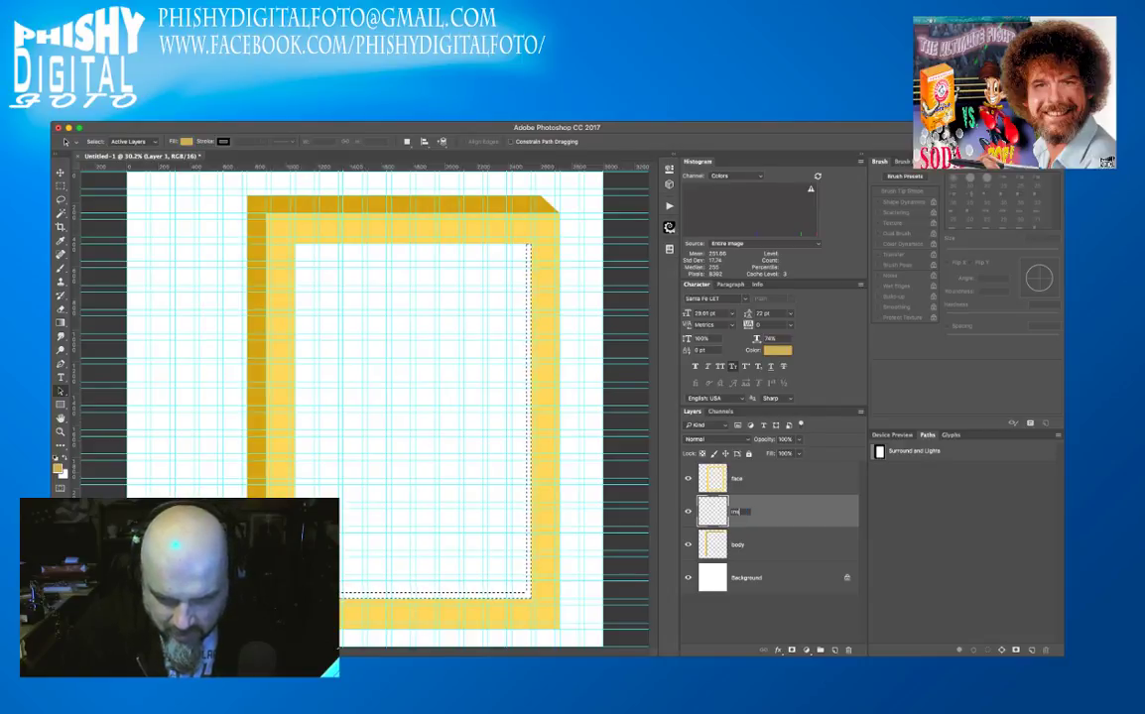
type("ddle Edge")
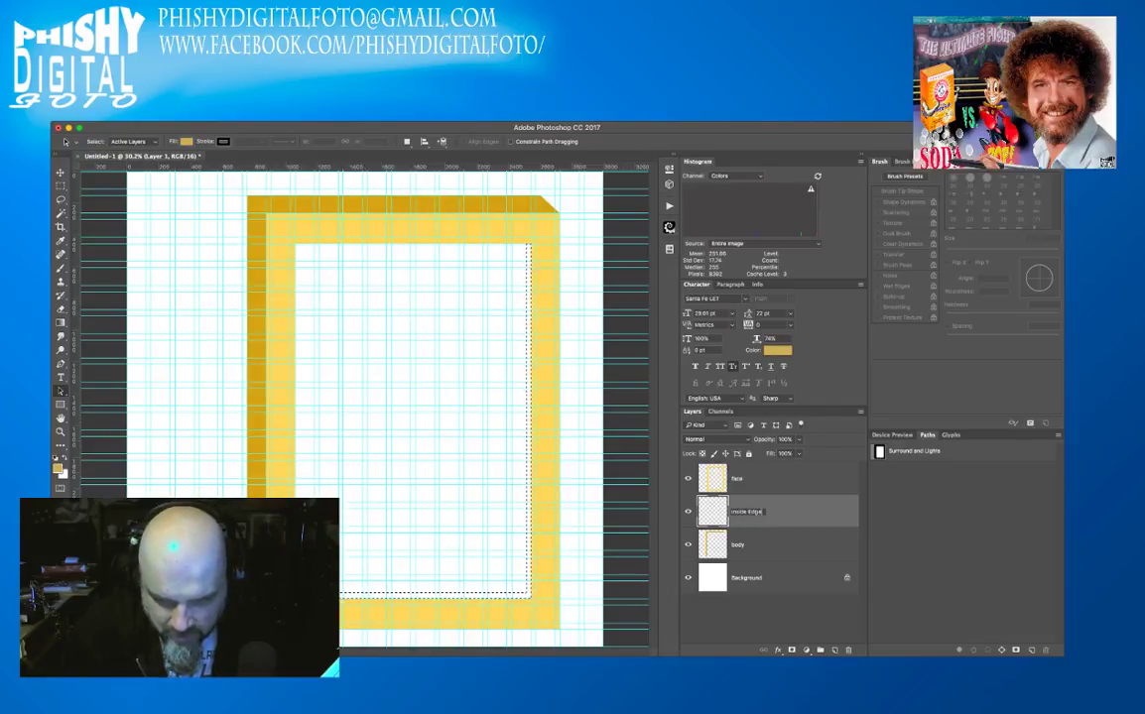
key("Return")
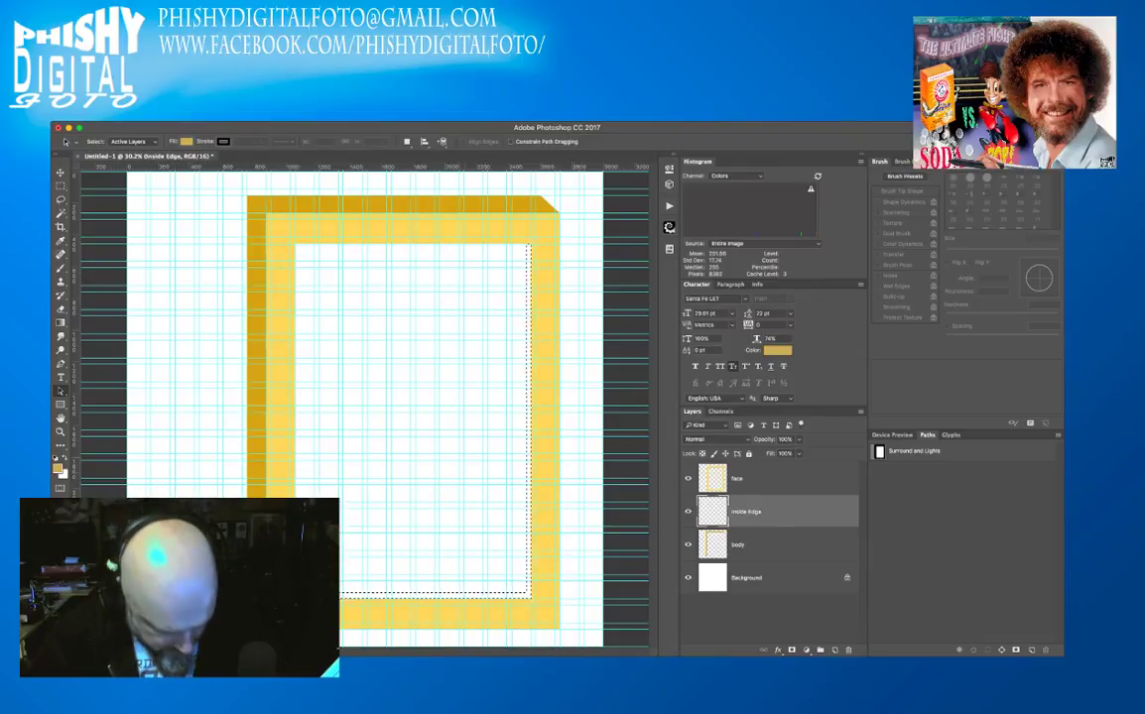
key("b")
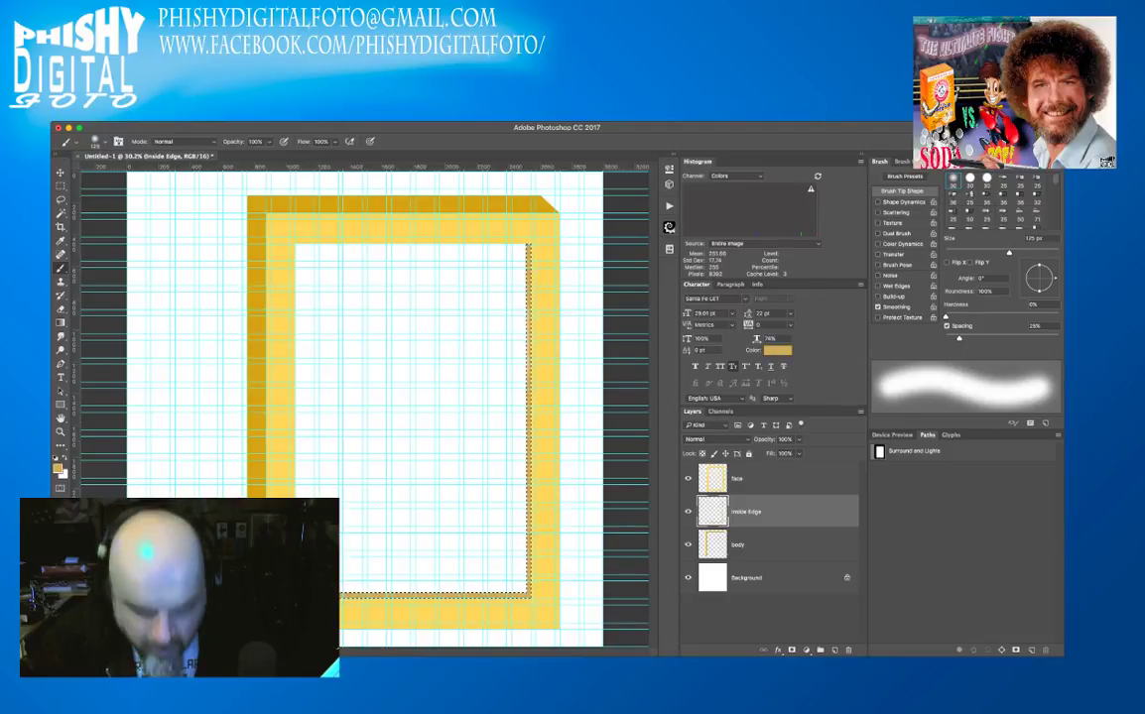
- Fill the inside-edge selection with the darker tan, deselect, and show the lights path
key("alt+BackSpace")
key("ctrl+d")
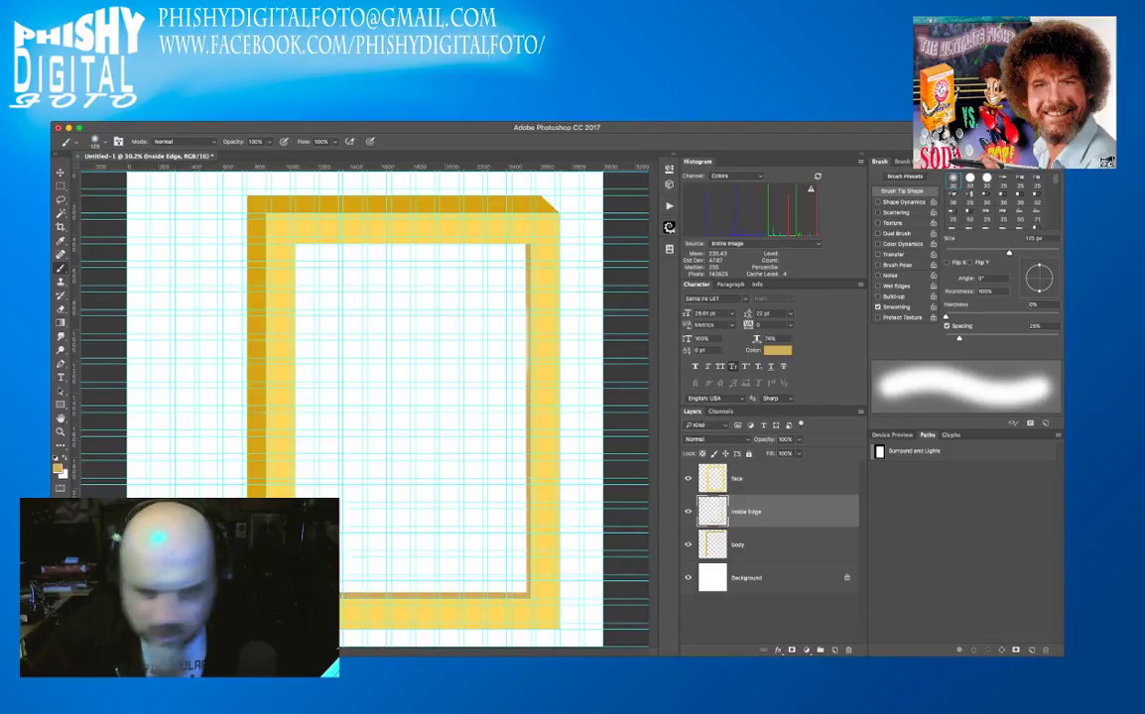
left_click(932, 452)
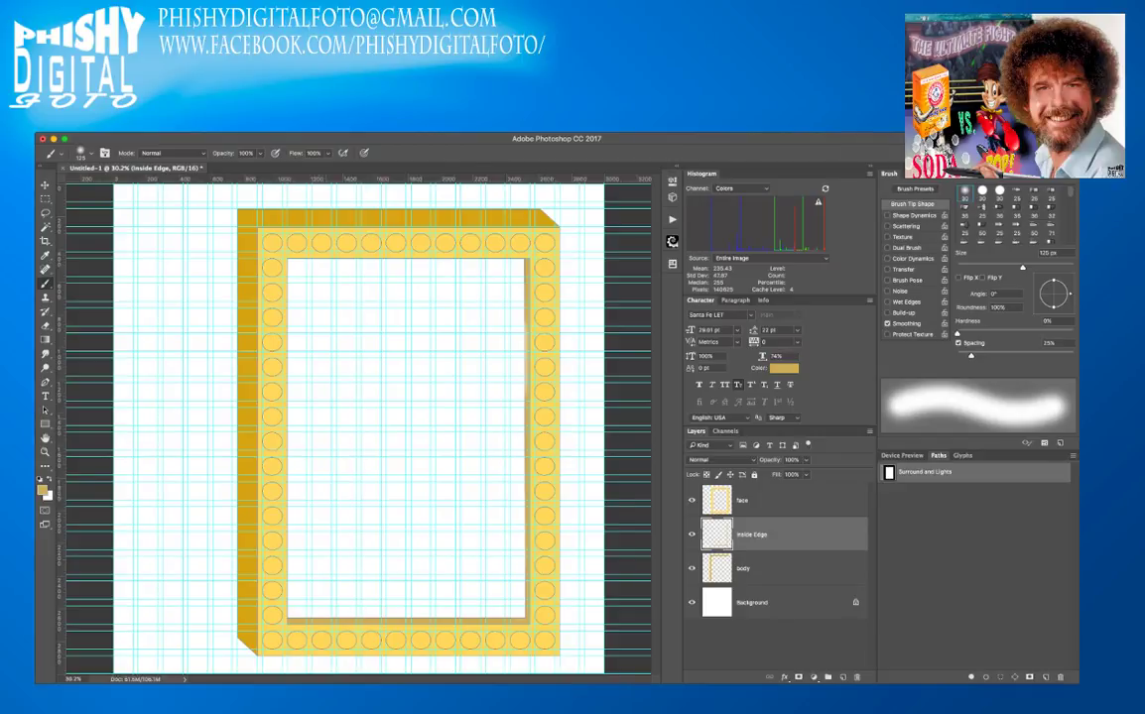
- Add a new empty layer above the face layer and name it 'Lights'
left_click(783, 500)
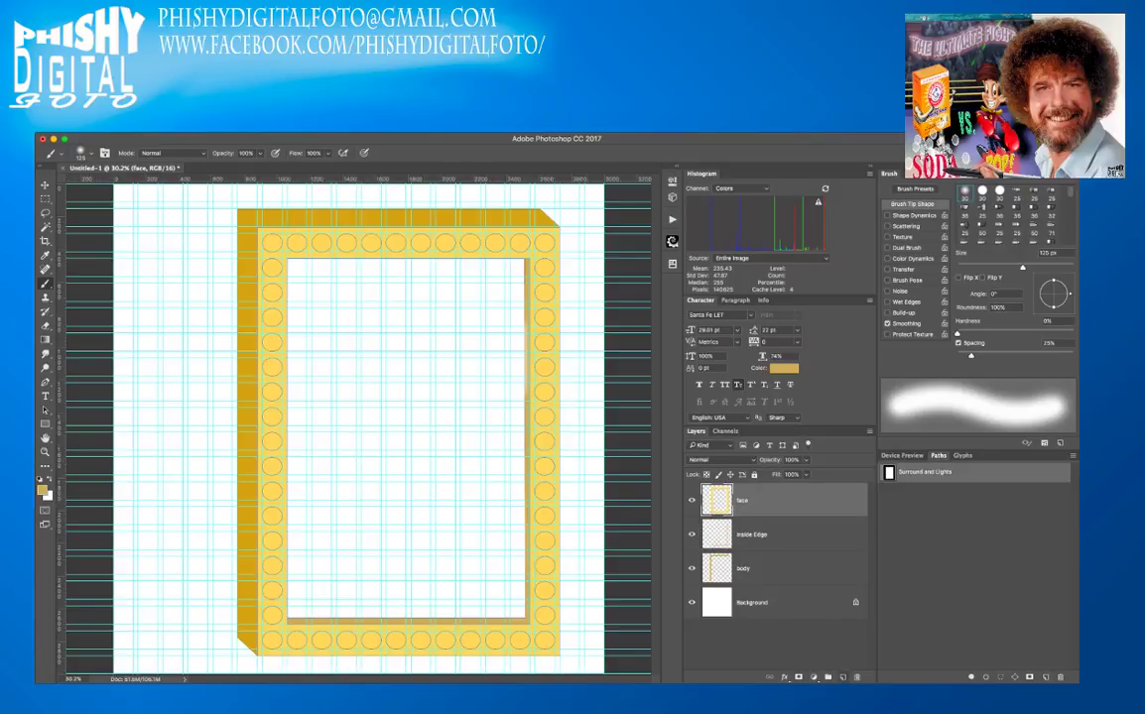
key("ctrl+shift+alt+n")
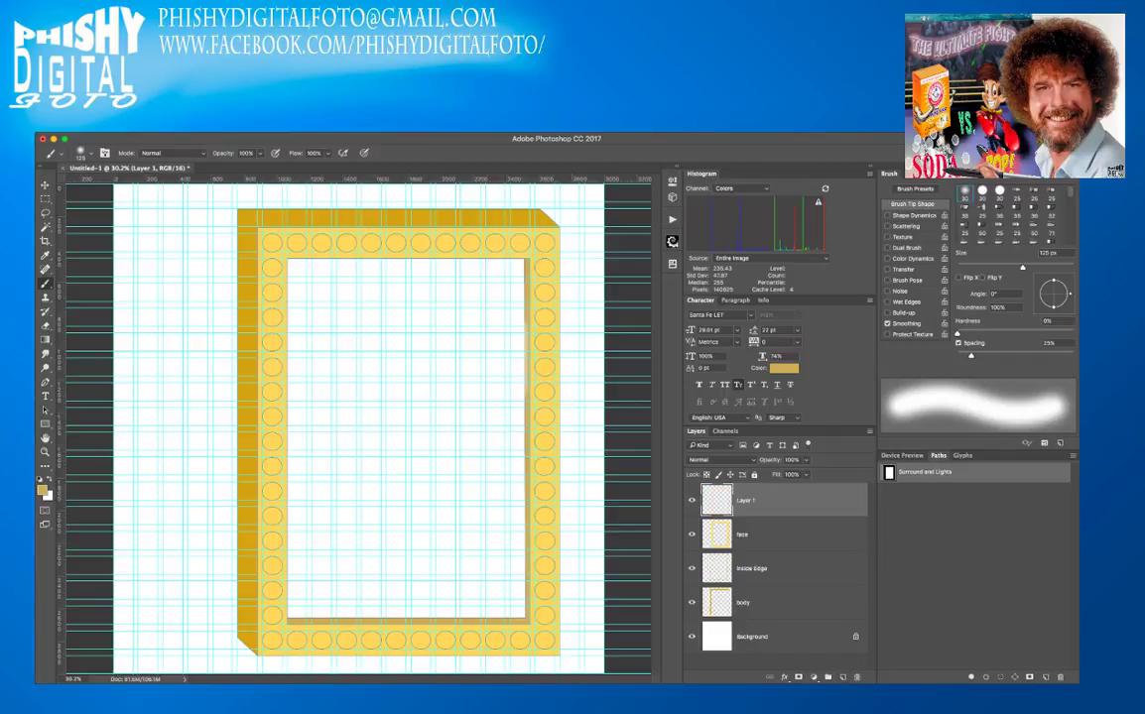
double_click(745, 500)
type("Lights")
key("Return")
key("a")
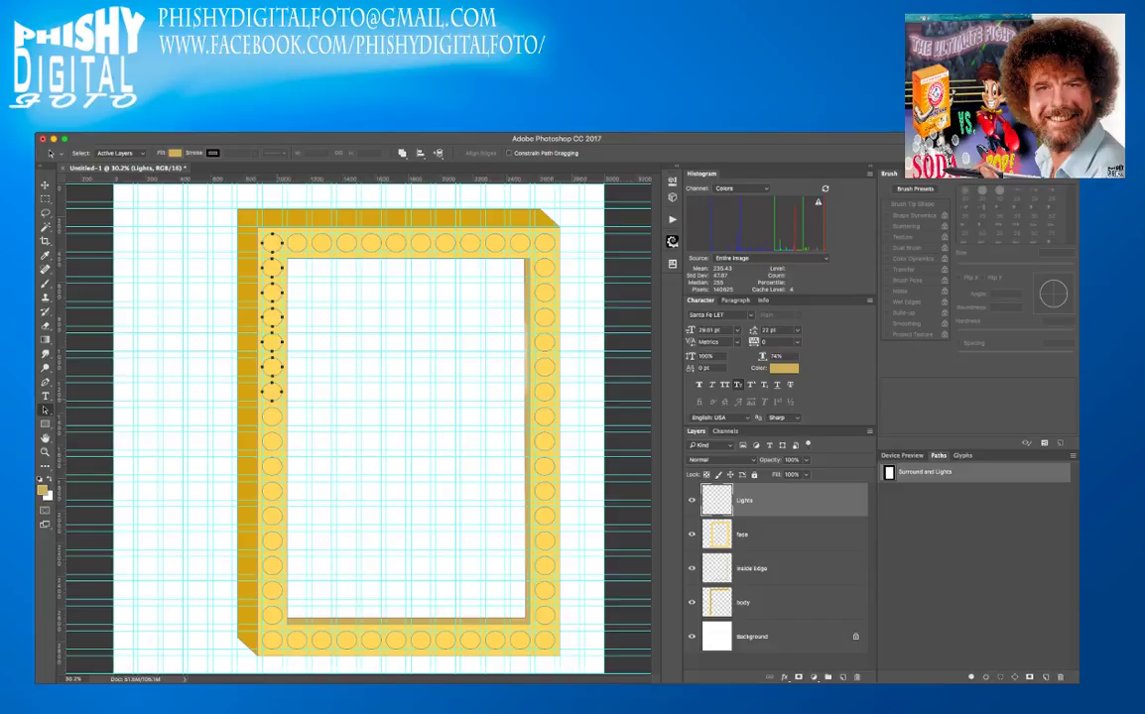
- Select all the light circle paths running around the frame
left_click(271, 416, "shift")
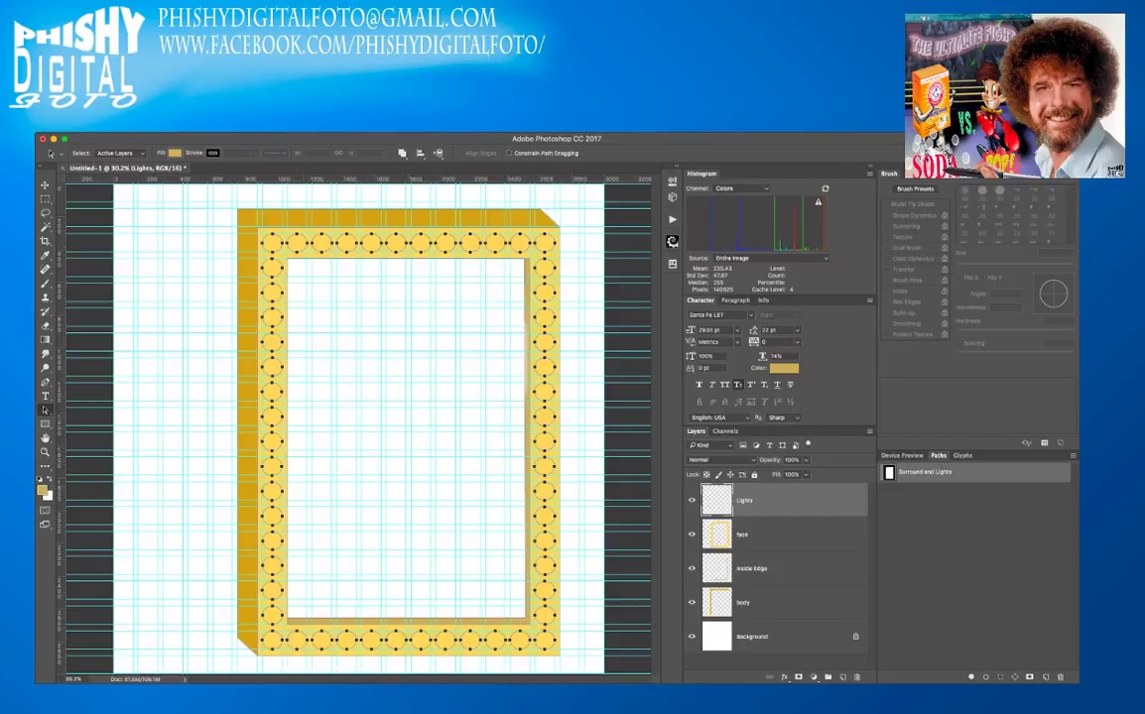
key("i")
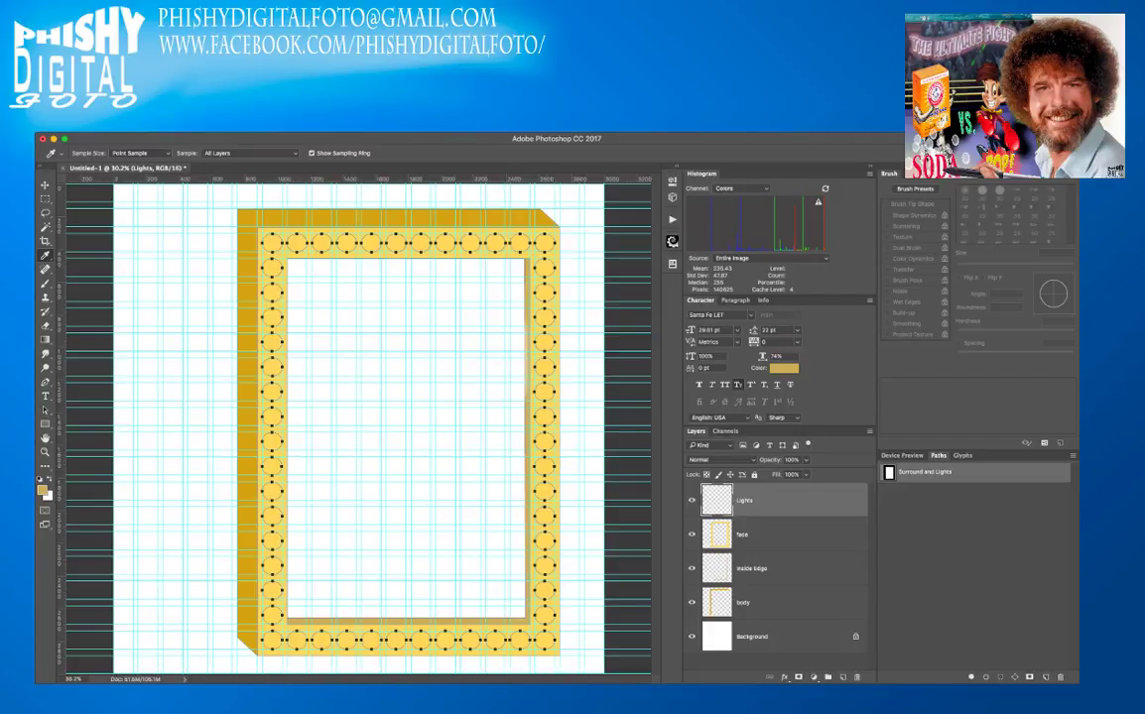
- Fill the selected circle paths with bright yellow and hide the path outlines
key("a")
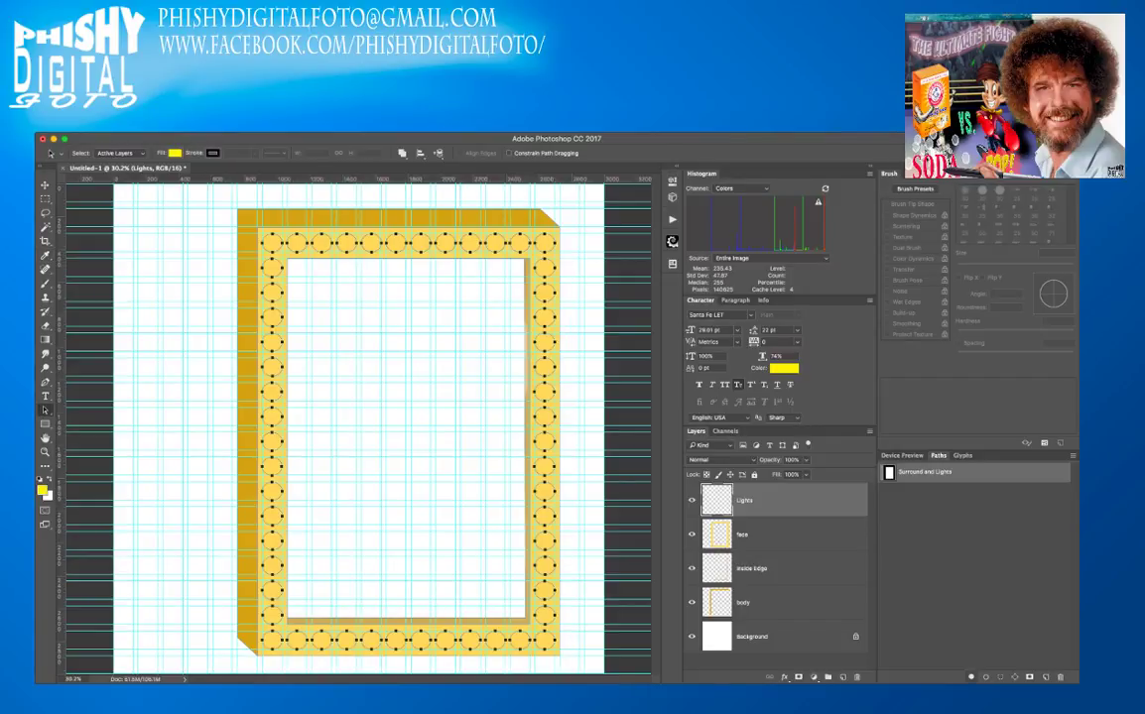
left_click(971, 676)
key("ctrl+shift+h")
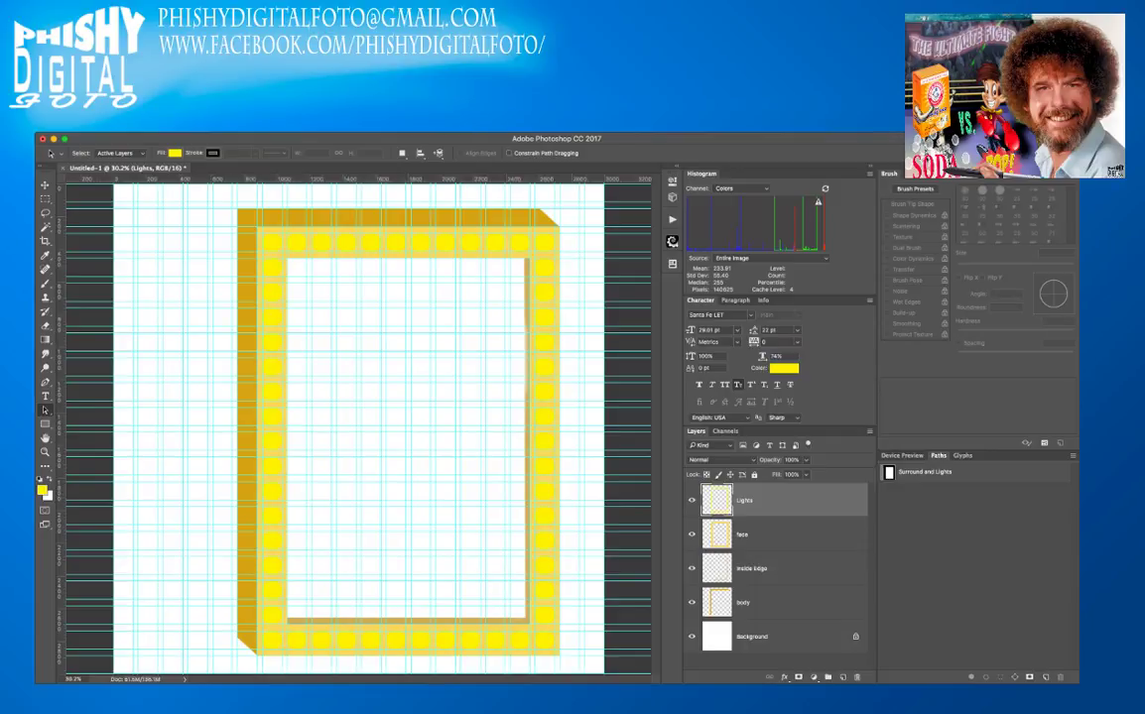
key("i")
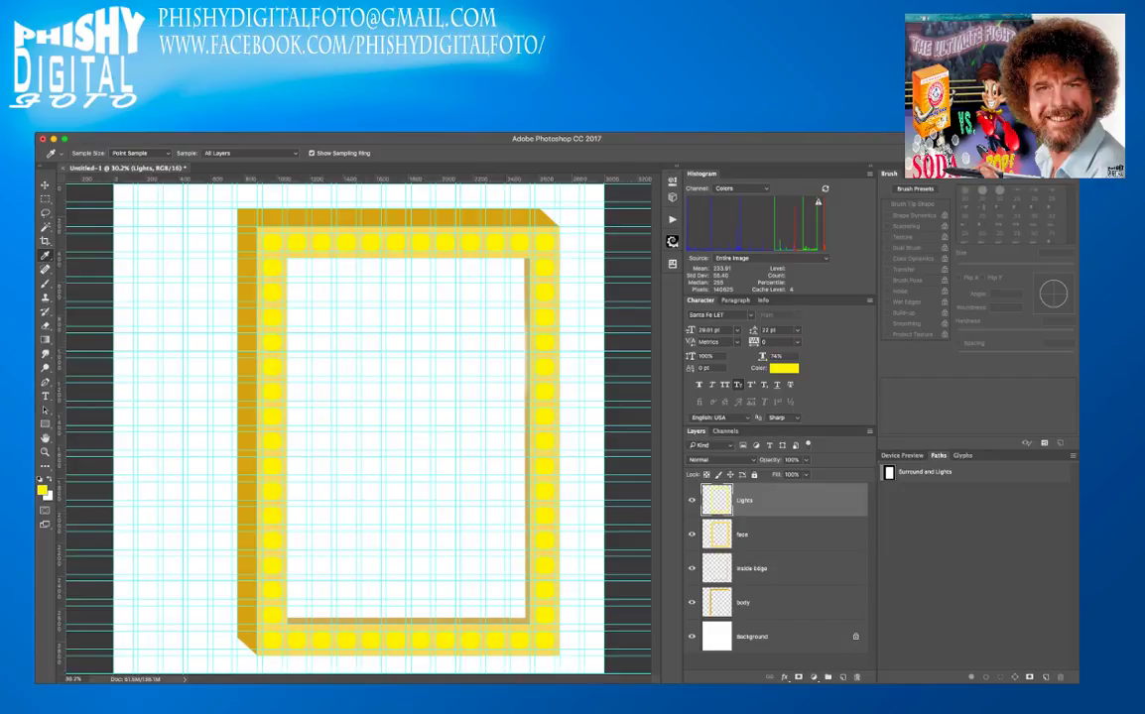
key("a")
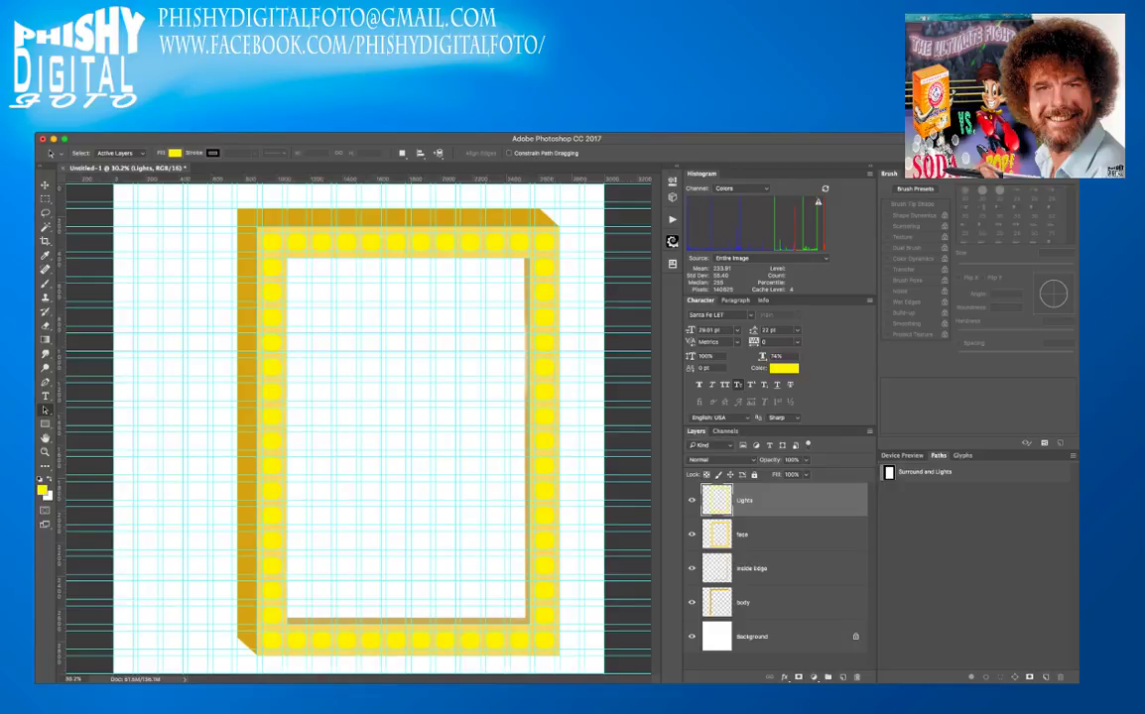
- Give the yellow lights a domed, glossy Bevel & Emboss style on the Lights layer
key("h")
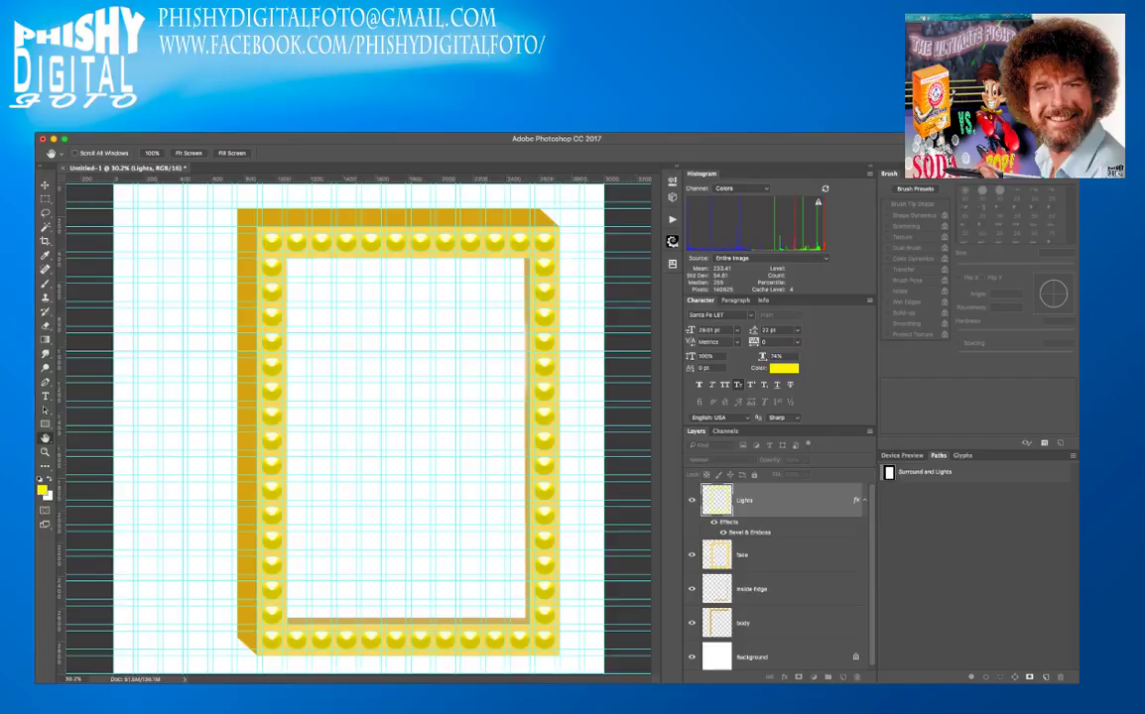
- Refine the lights' Bevel & Emboss and add a Drop Shadow, leaving it switched off
key("i")
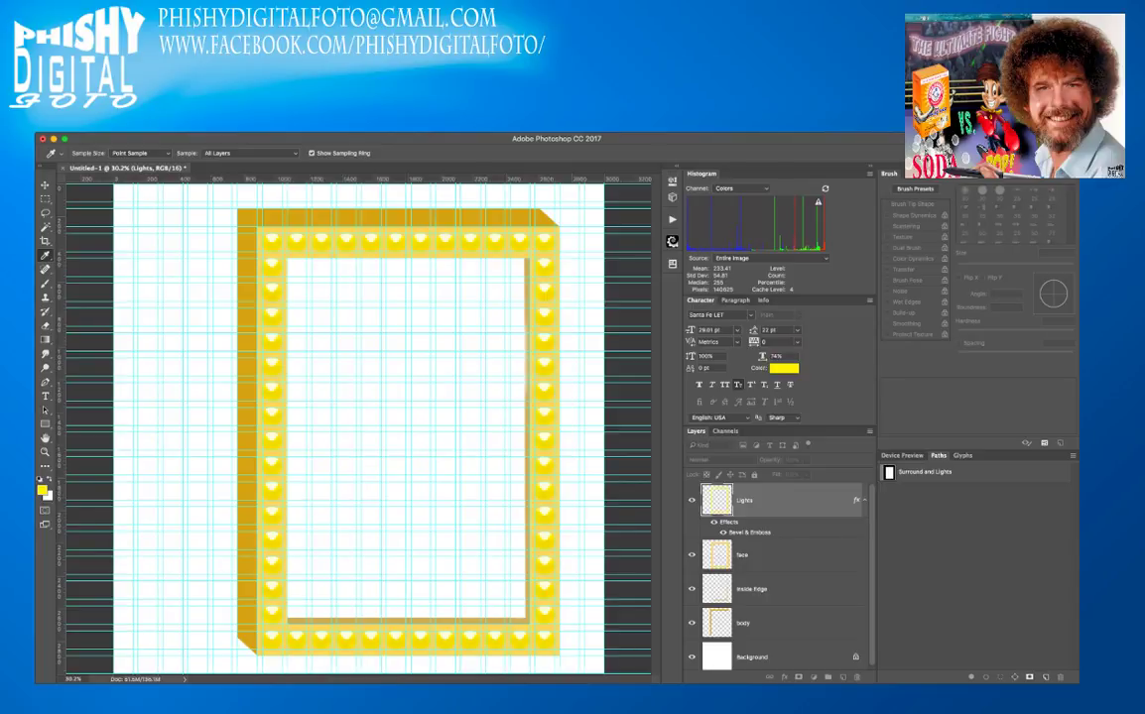
key("h")
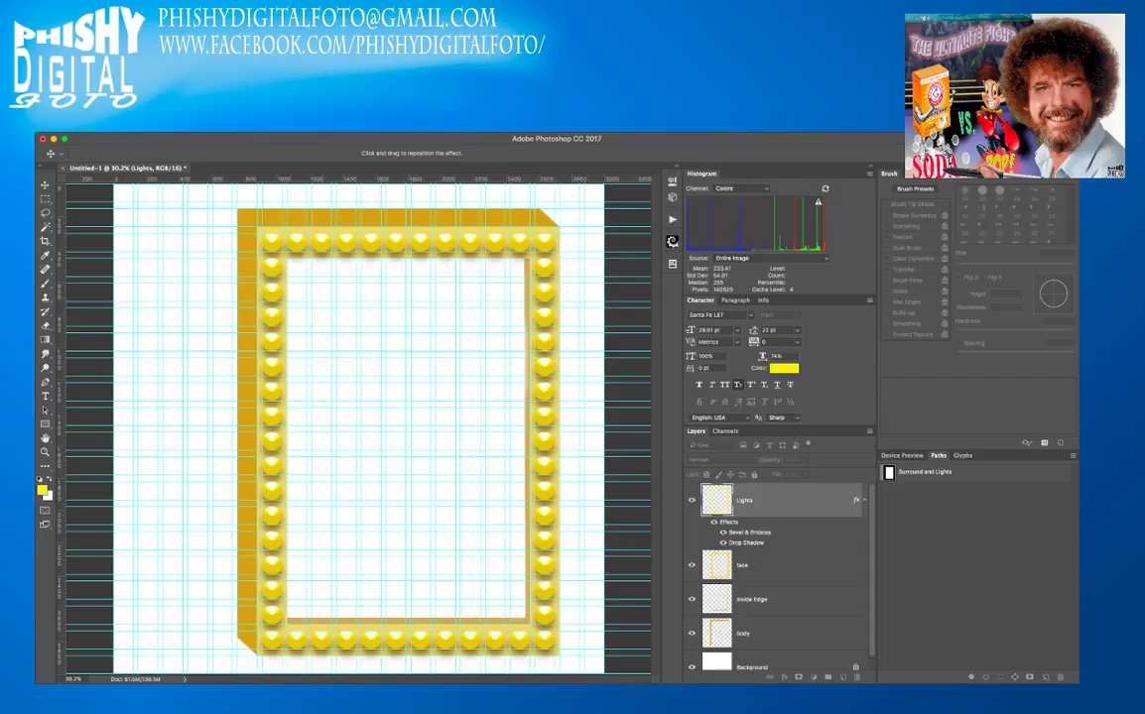
left_click(723, 543)
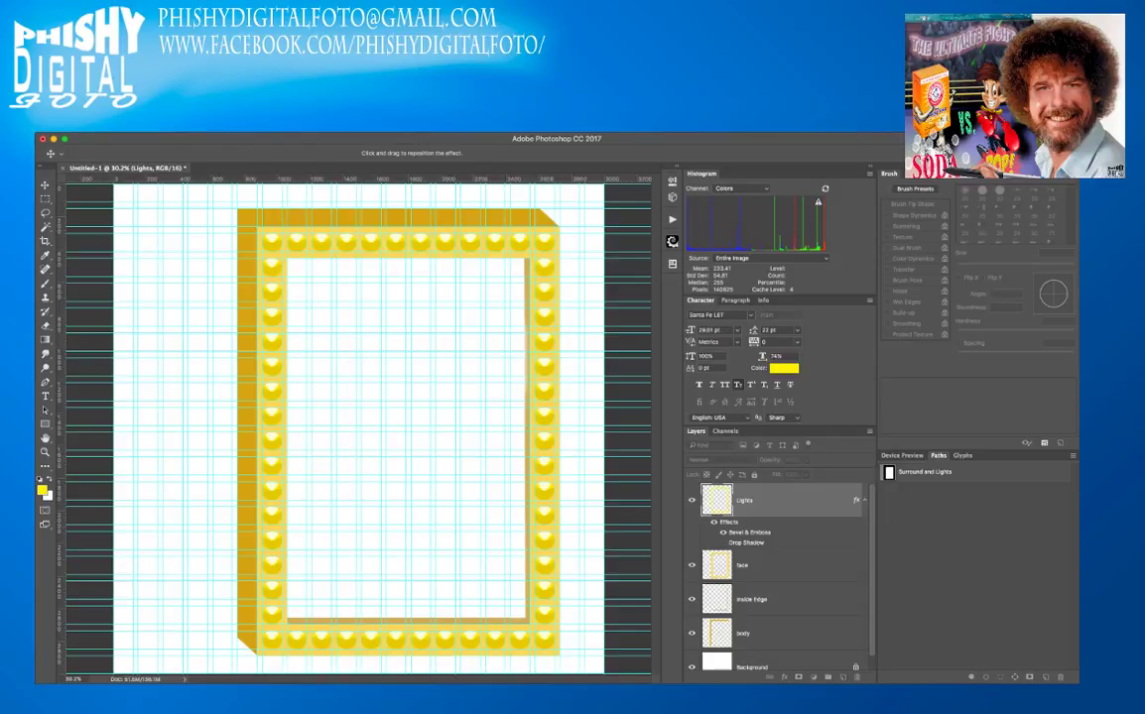
- Apply the Lights layer style with Stroke and Inner Glow added to Bevel & Emboss
key("Return")
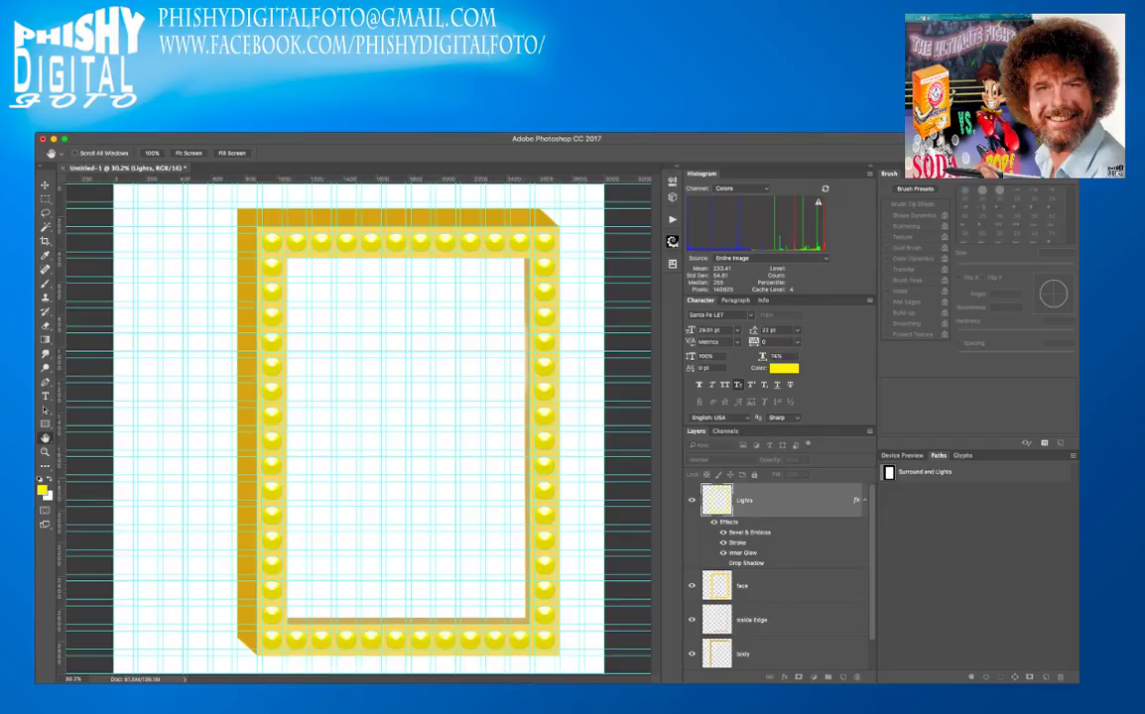
key("i")
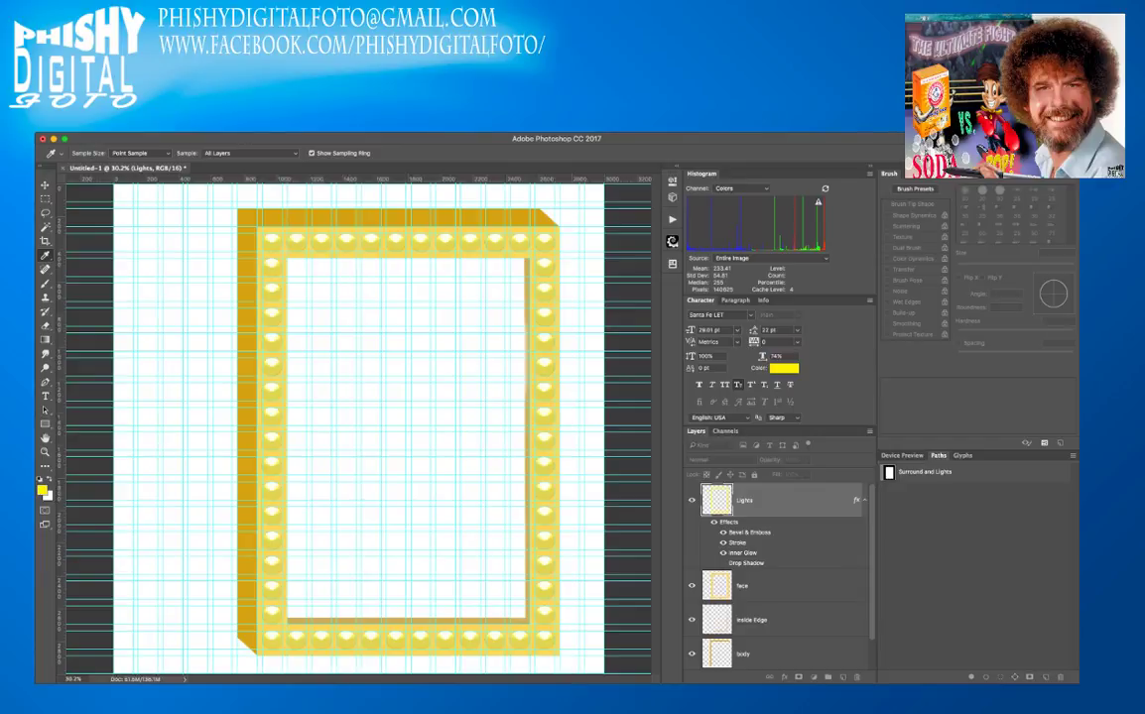
key("h")
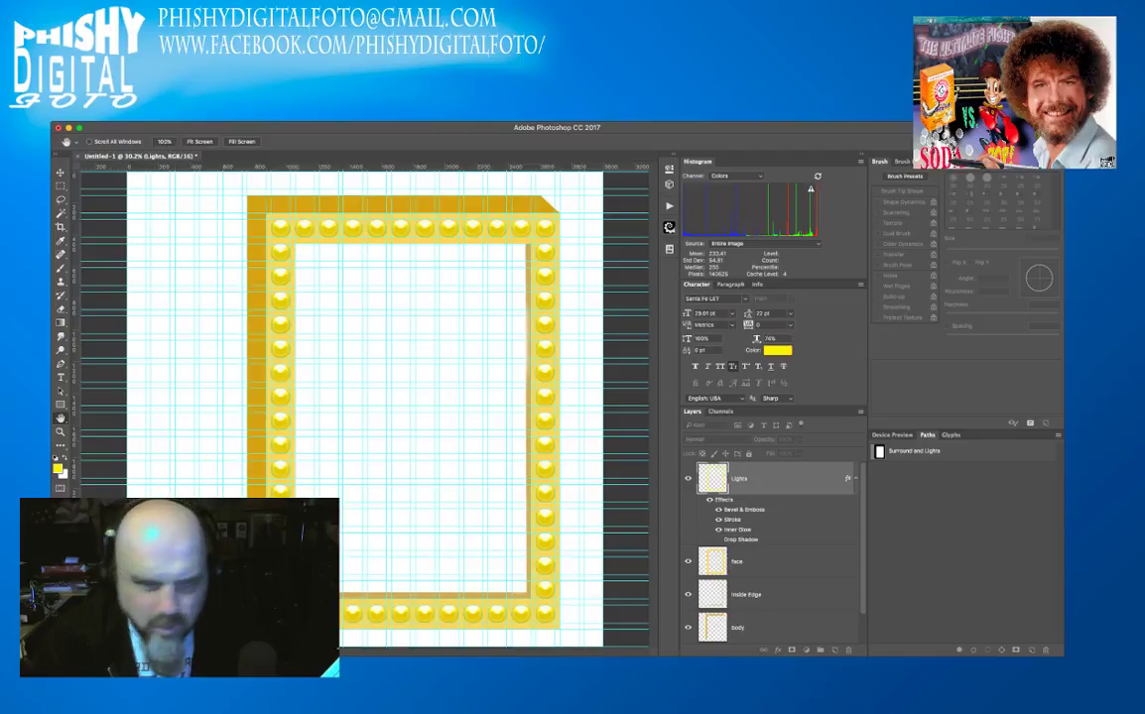
- Delete the hidden Drop Shadow and inspect the top-left corner lights at 100% zoom
key("a")
key("super+1")
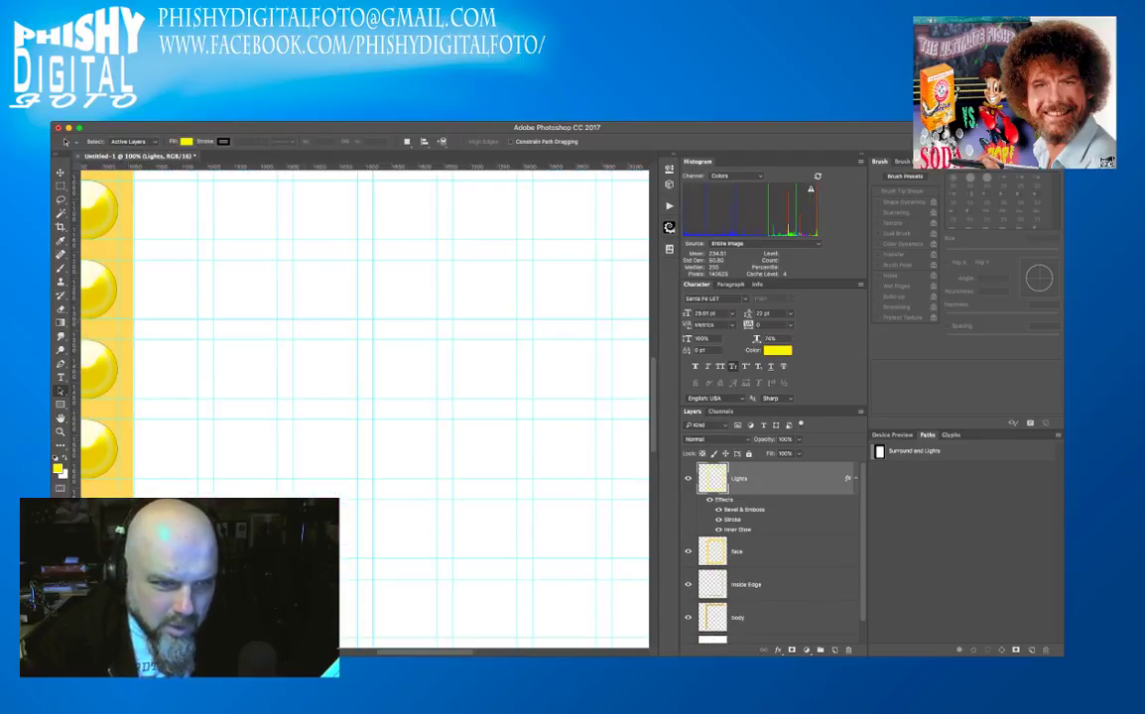
scroll(358, 397, "left", 5)
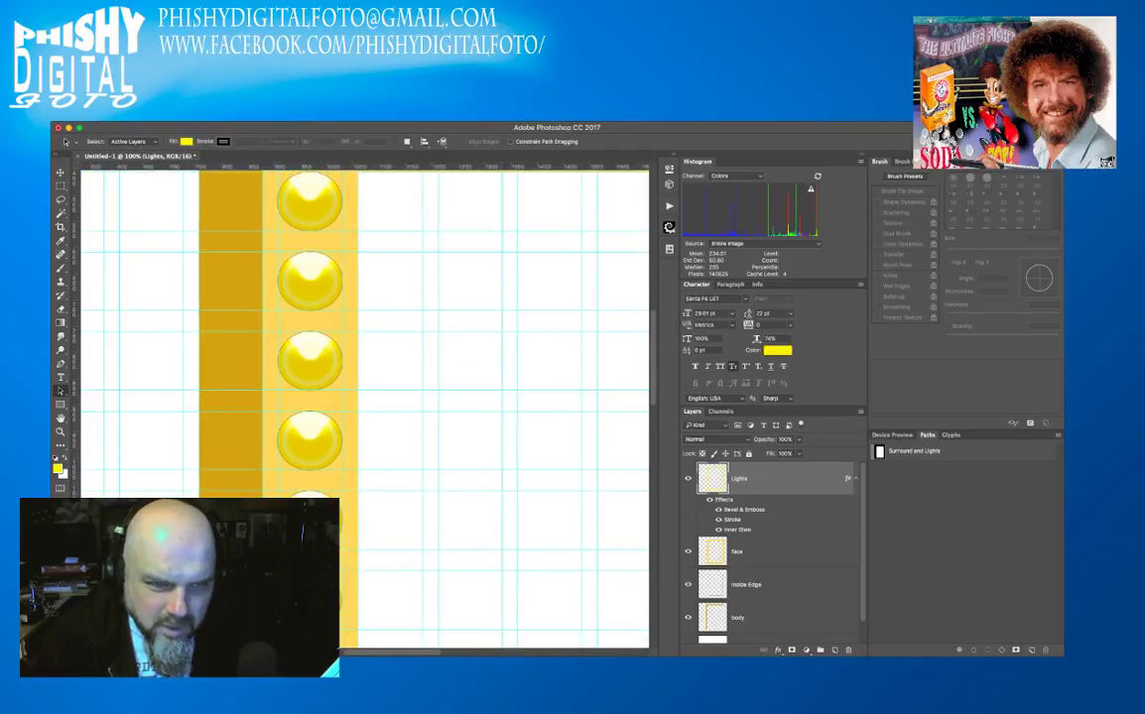
scroll(357, 397, "up", 5)
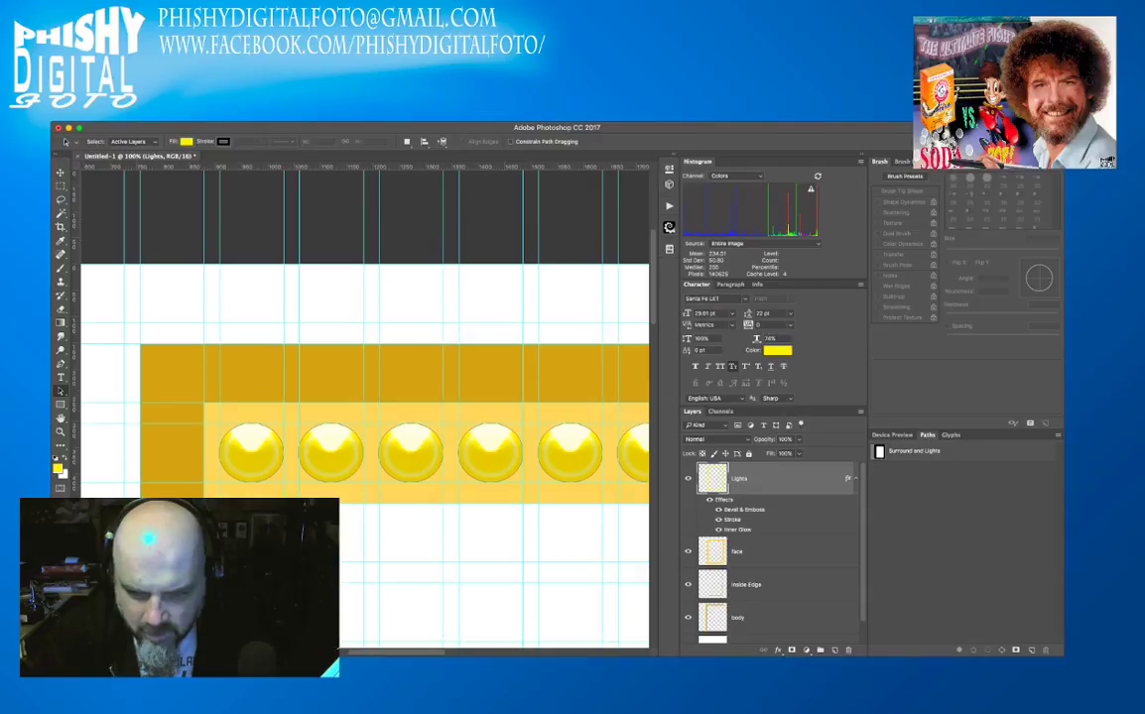
key("h")
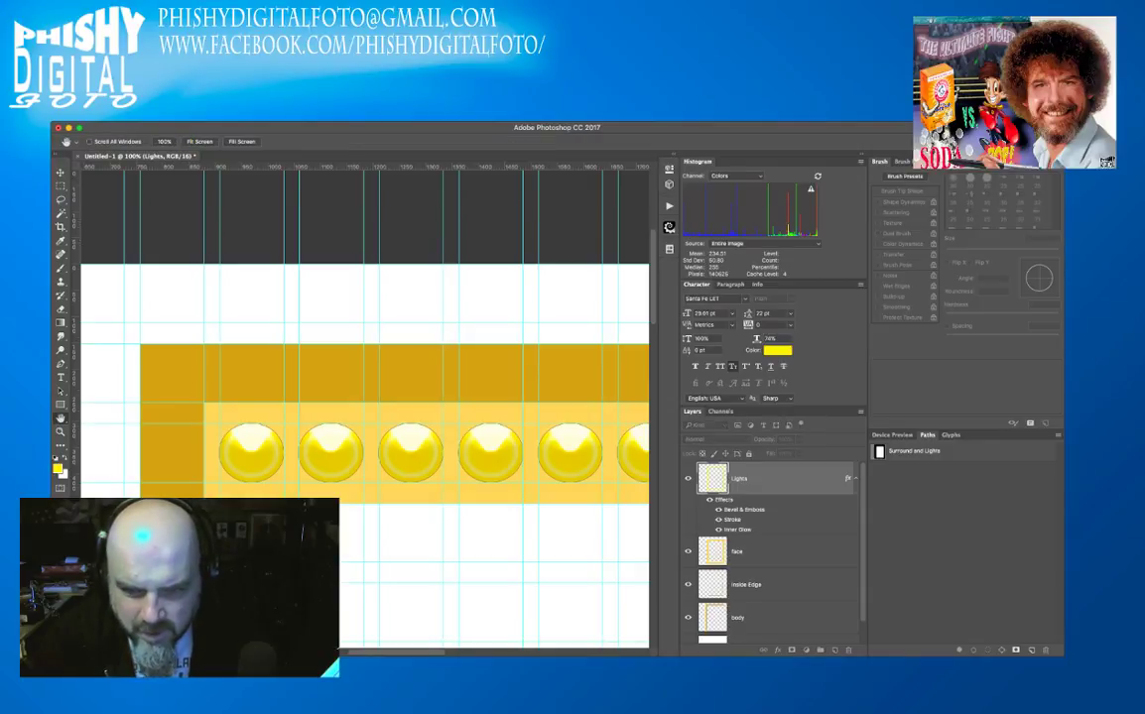
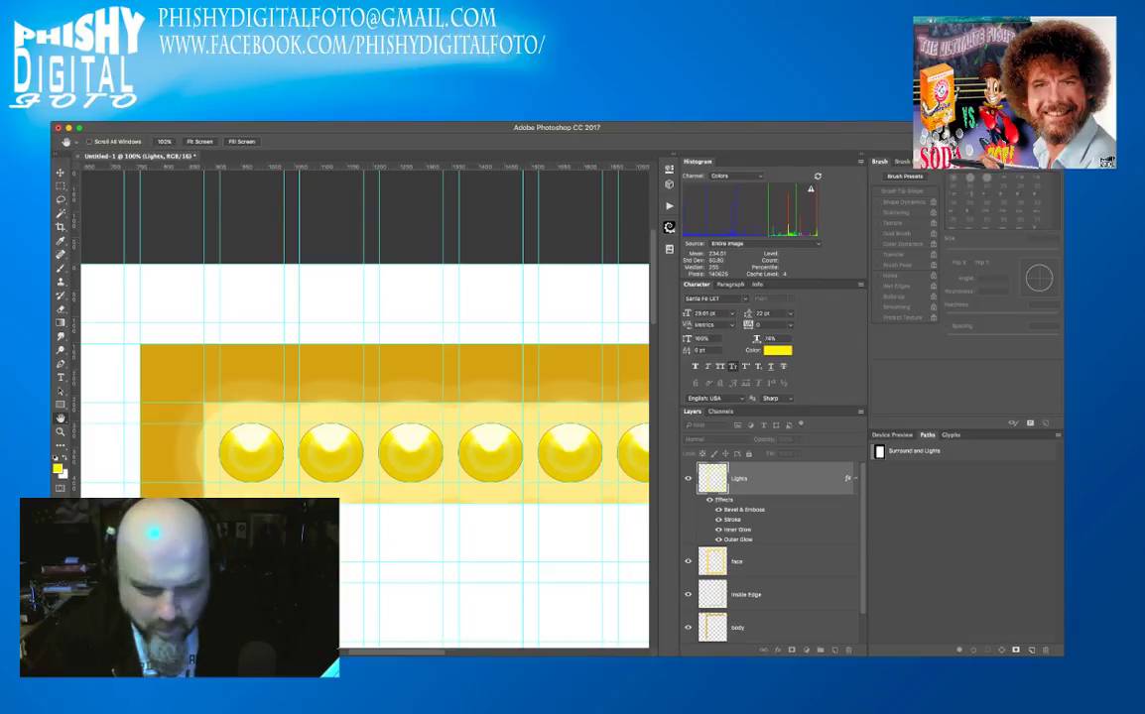
- With the Path Selection tool active, fit the whole gold bulb frame on screen
key("a")
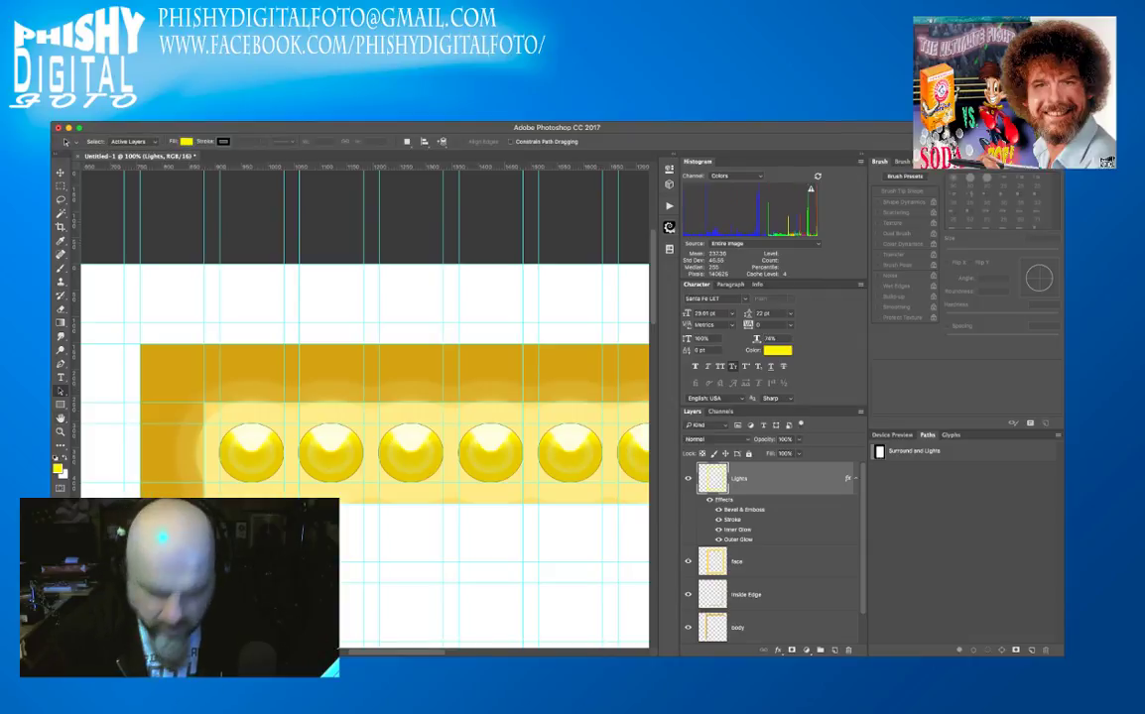
key("super+0")
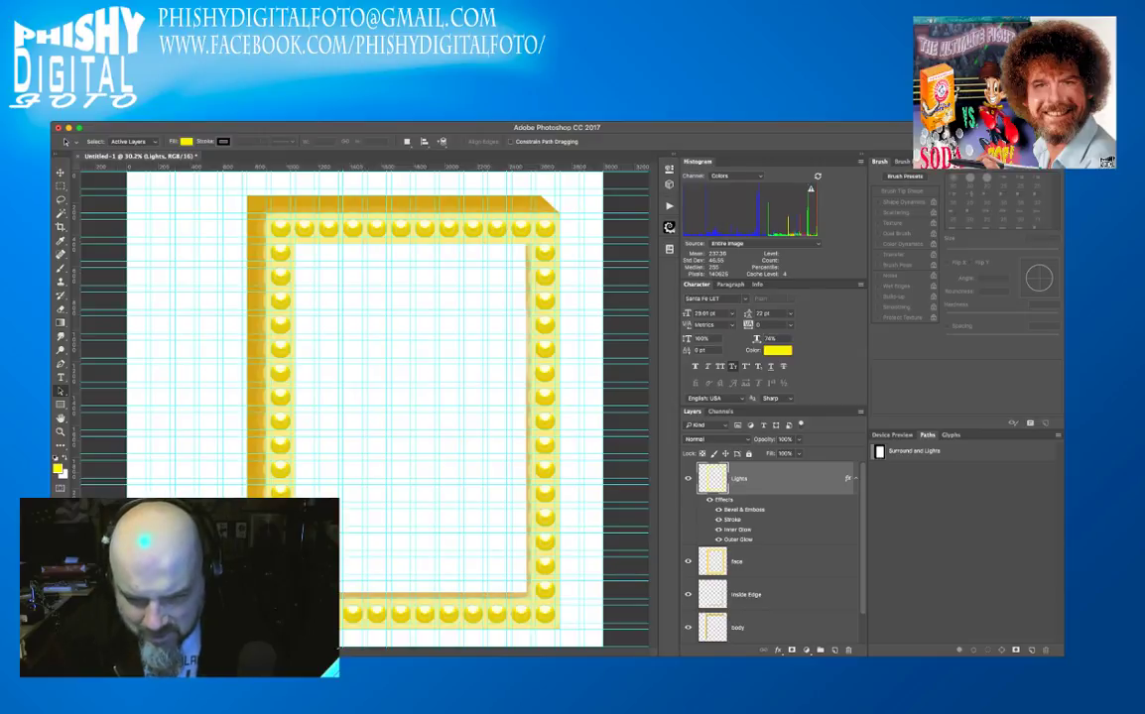
scroll(771, 556, "down", 3)
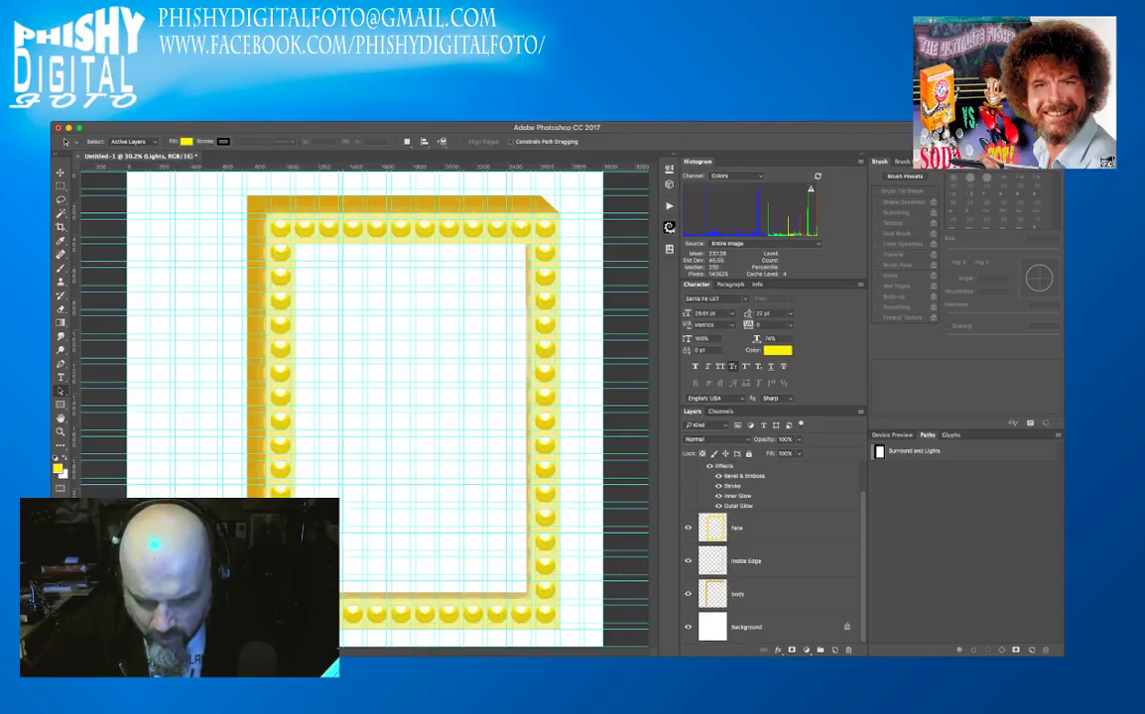
- Add a new Layer 1 directly above the body layer and fill it with grey
left_click(754, 593)
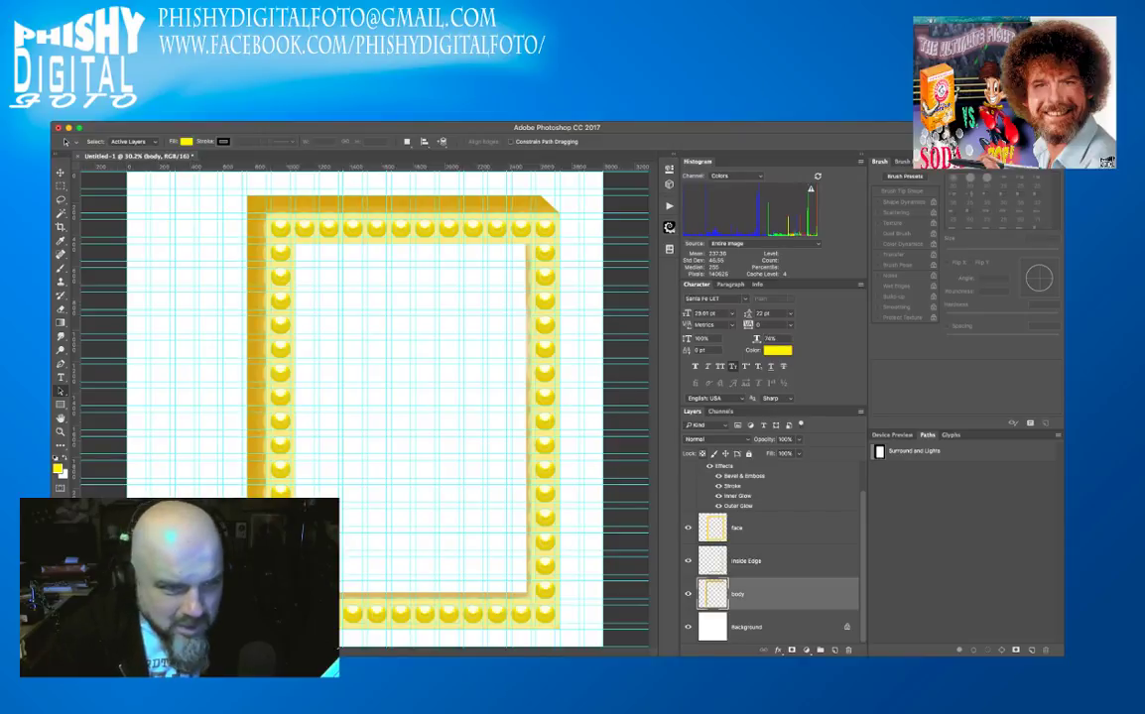
key("super+slash")
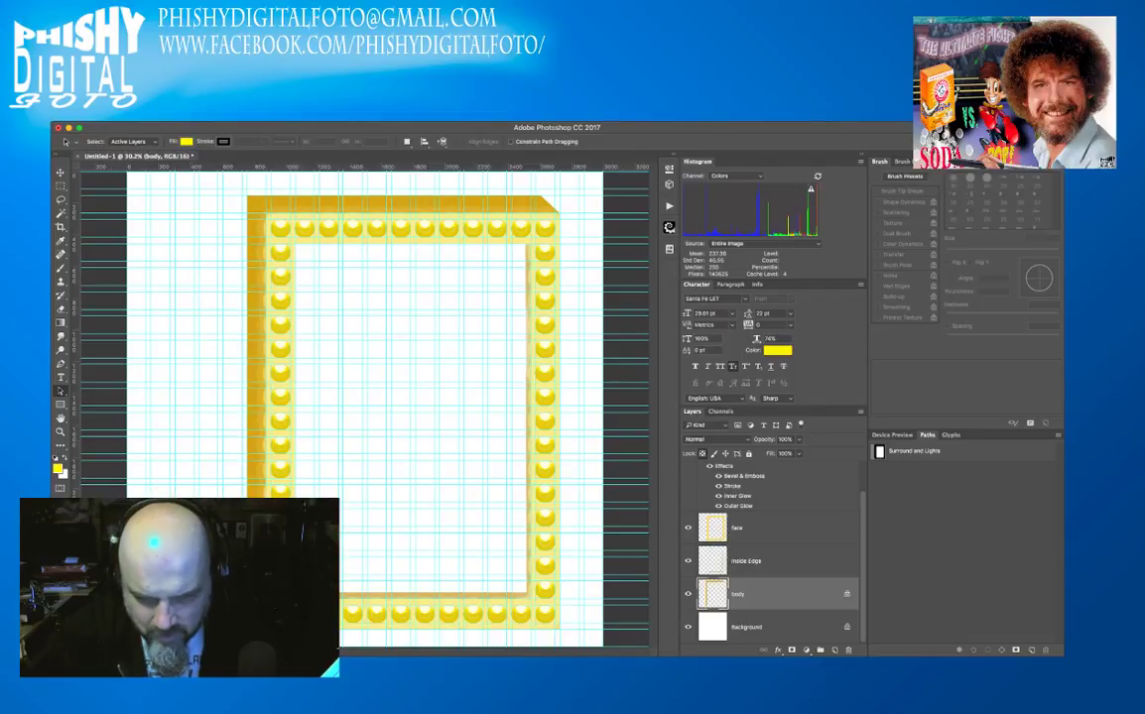
key("super+slash")
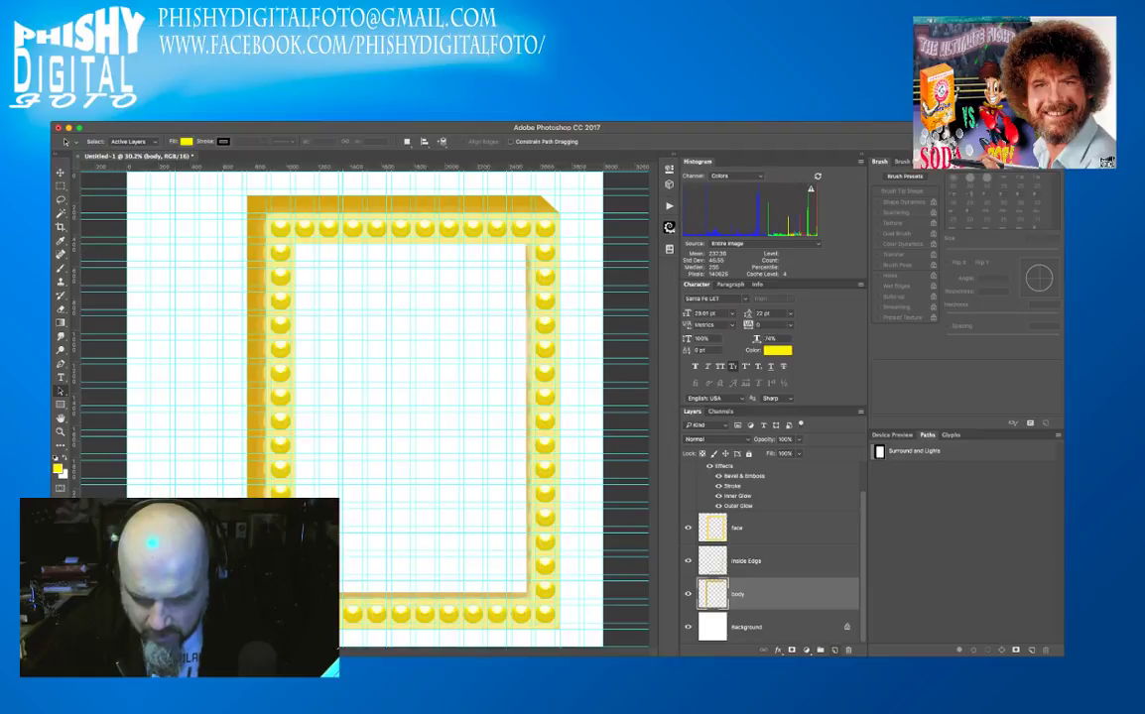
key("super+shift+alt+n")
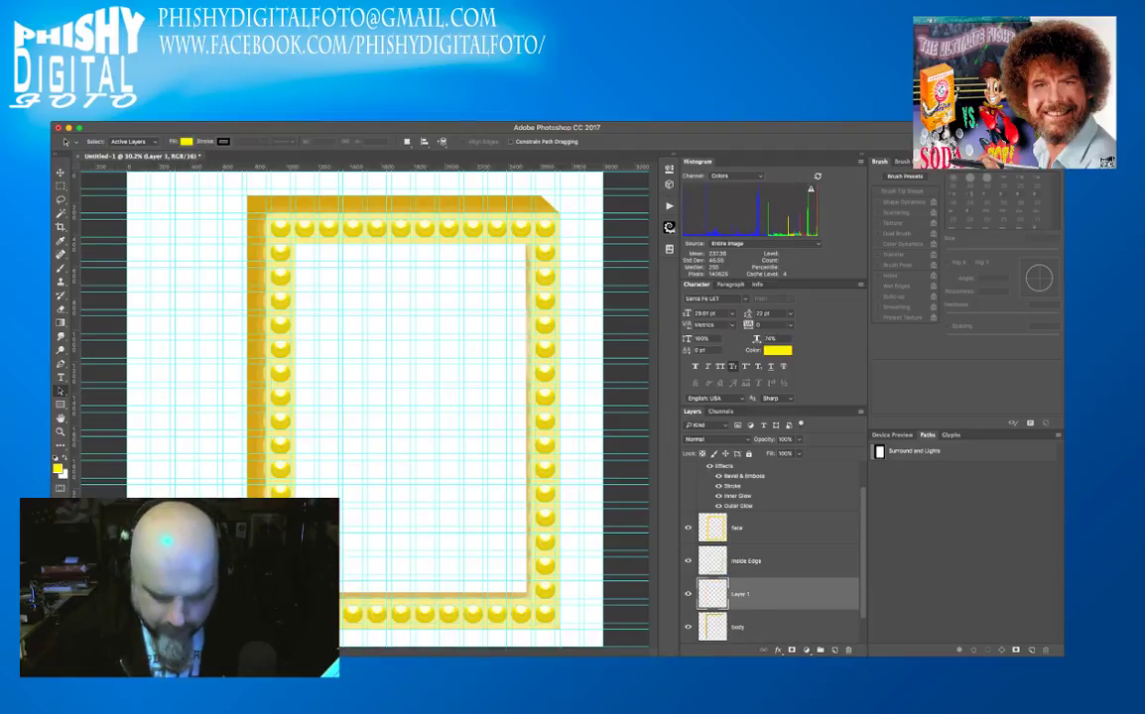
key("i")
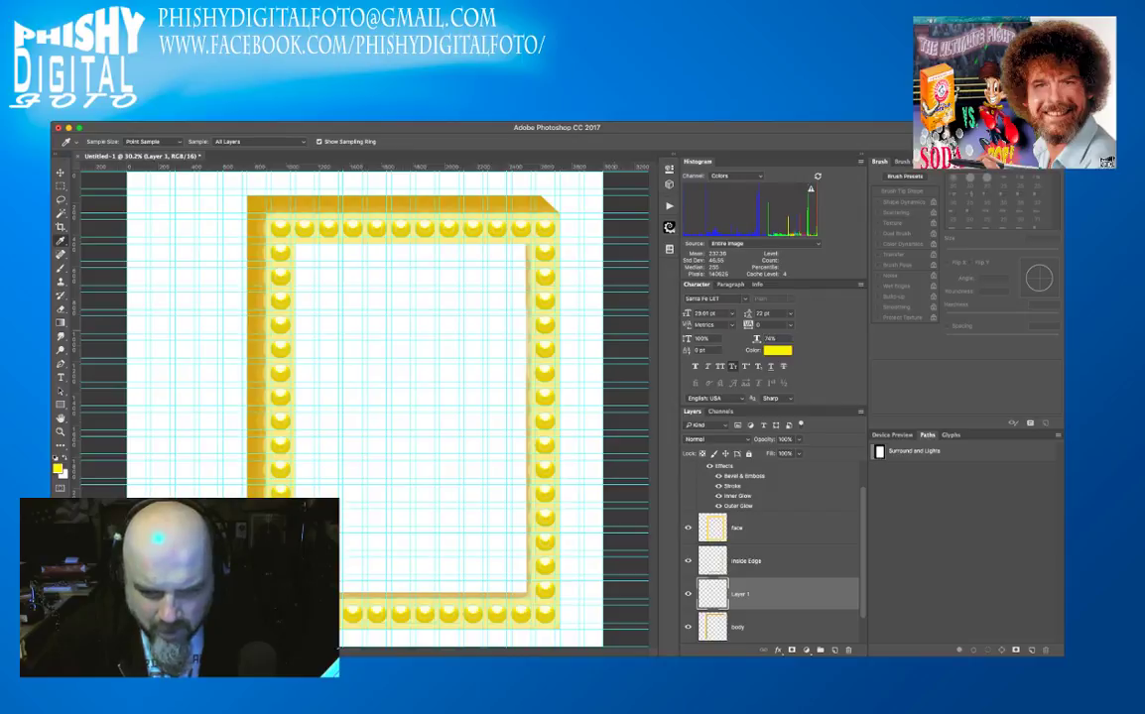
key("a")
key("ctrl+BackSpace")
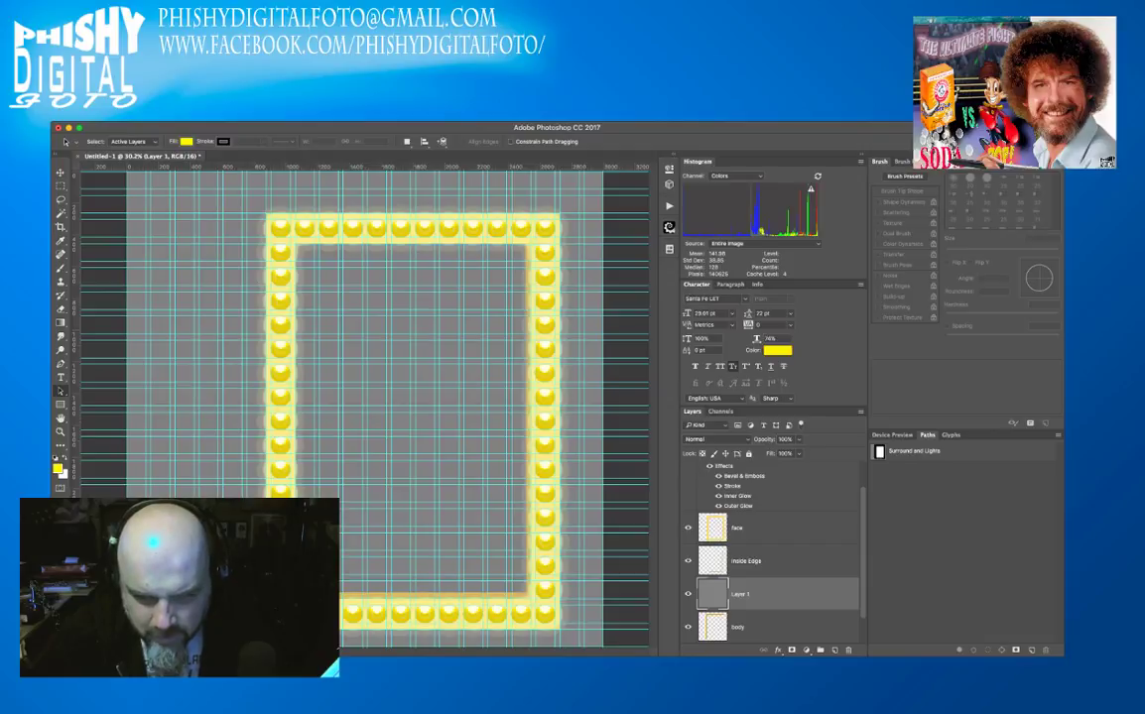
- Clip Layer 1 to the body layer, blend it in Soft Light, and reset colours to black/white
key("ctrl+alt+g")
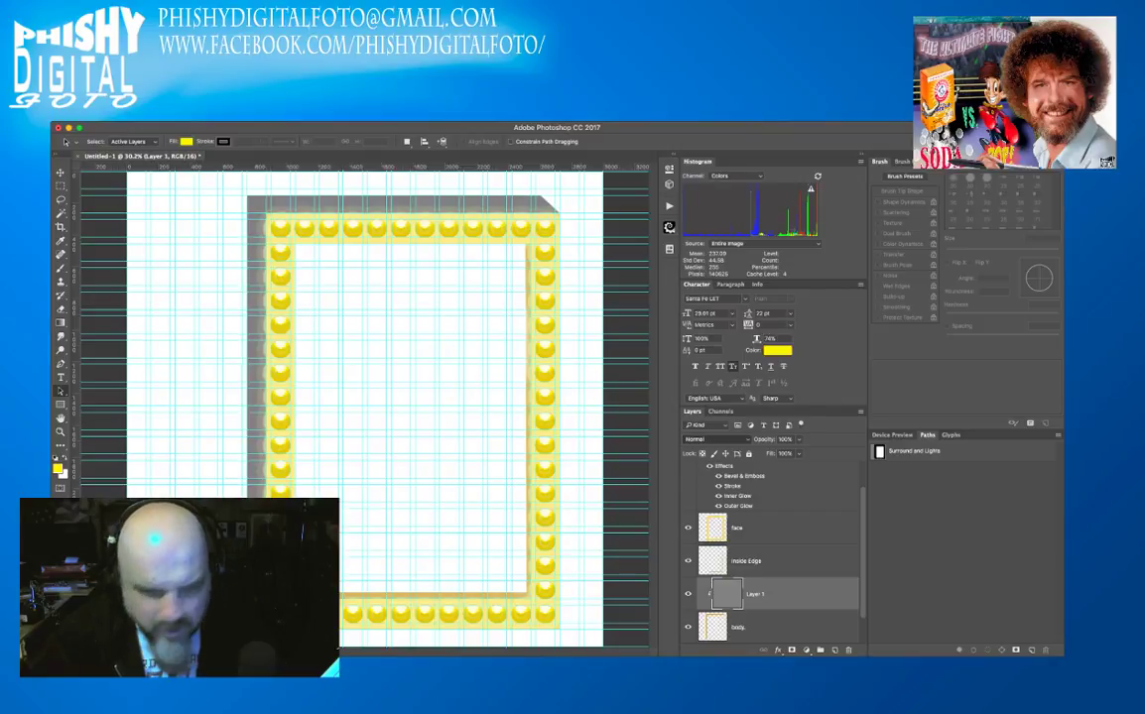
key("shift+alt+f")
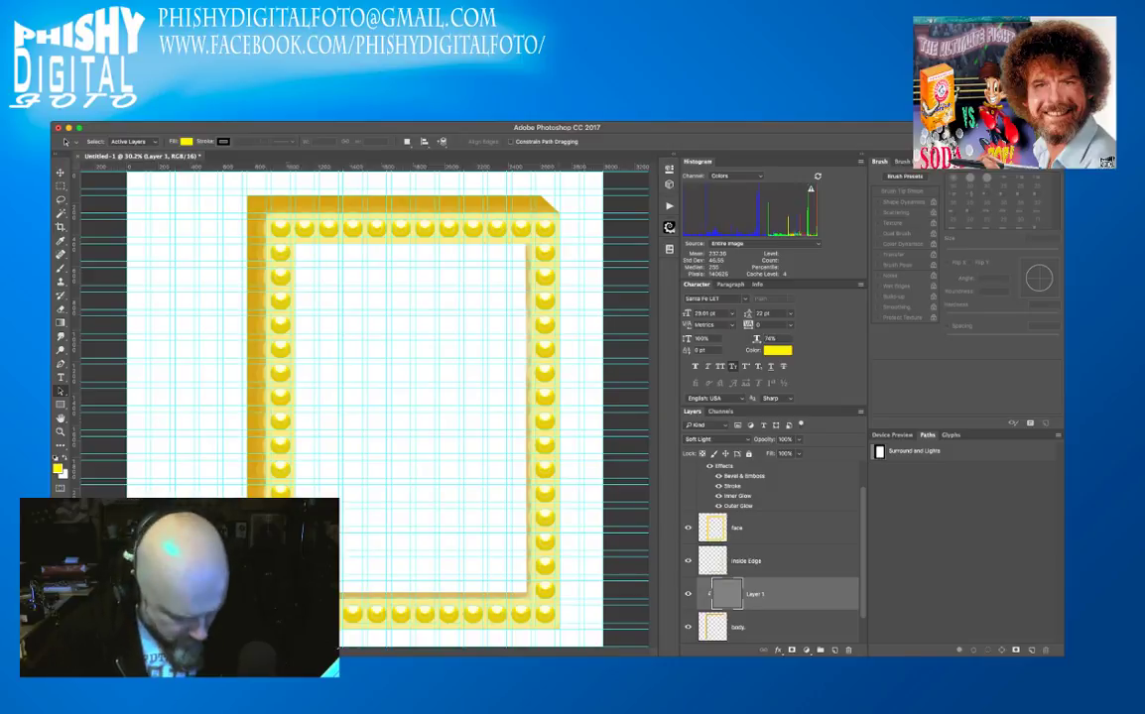
key("d")
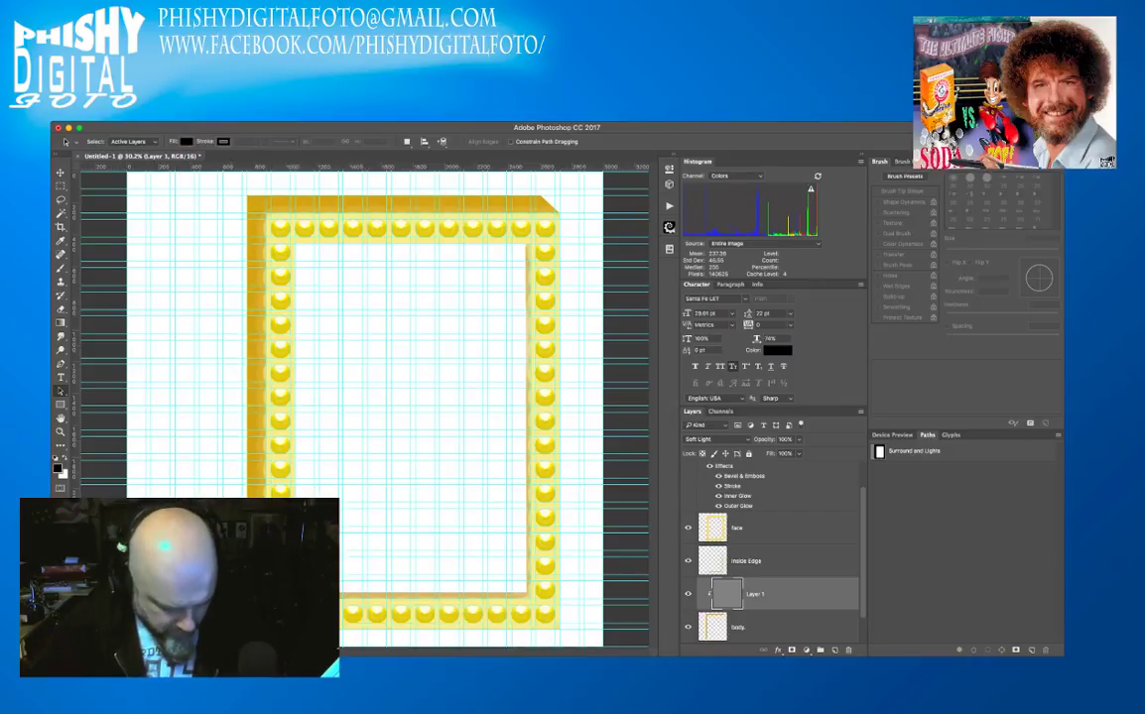
- Paint black with a 500 px brush, then white with a 400 px brush, down the frame's left edge
key("b")
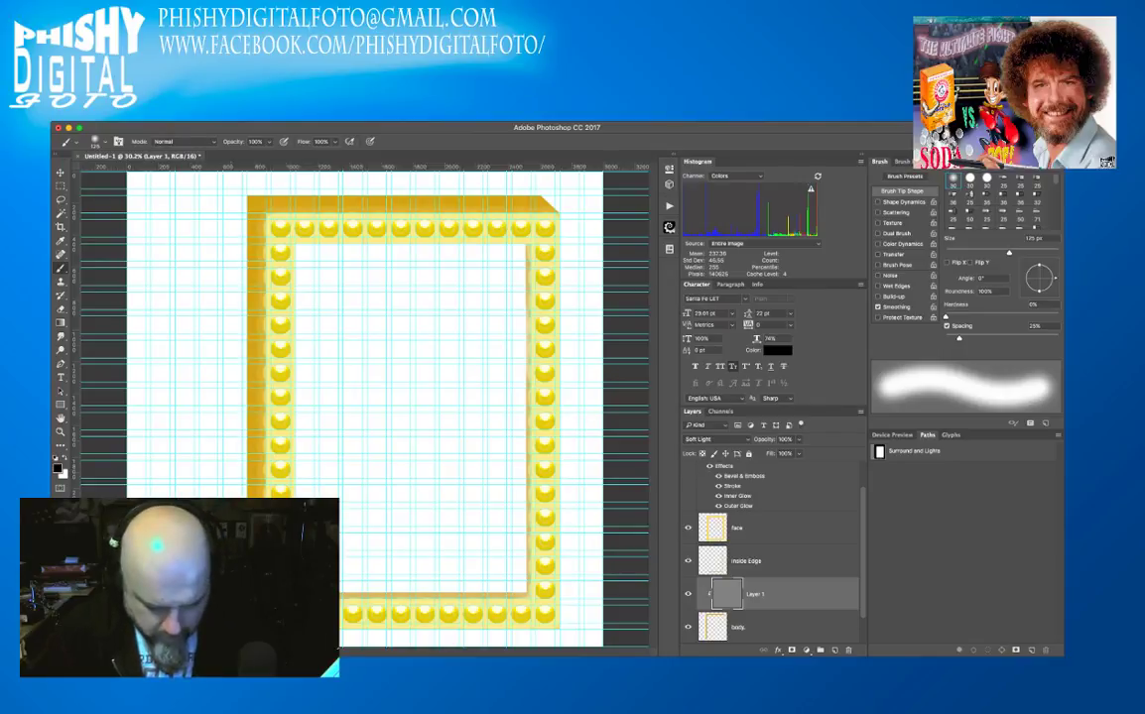
key("bracketright")
key("bracketright")
key("bracketright")
key("bracketright")
key("bracketright")
key("bracketright")
key("bracketright")
key("bracketright")
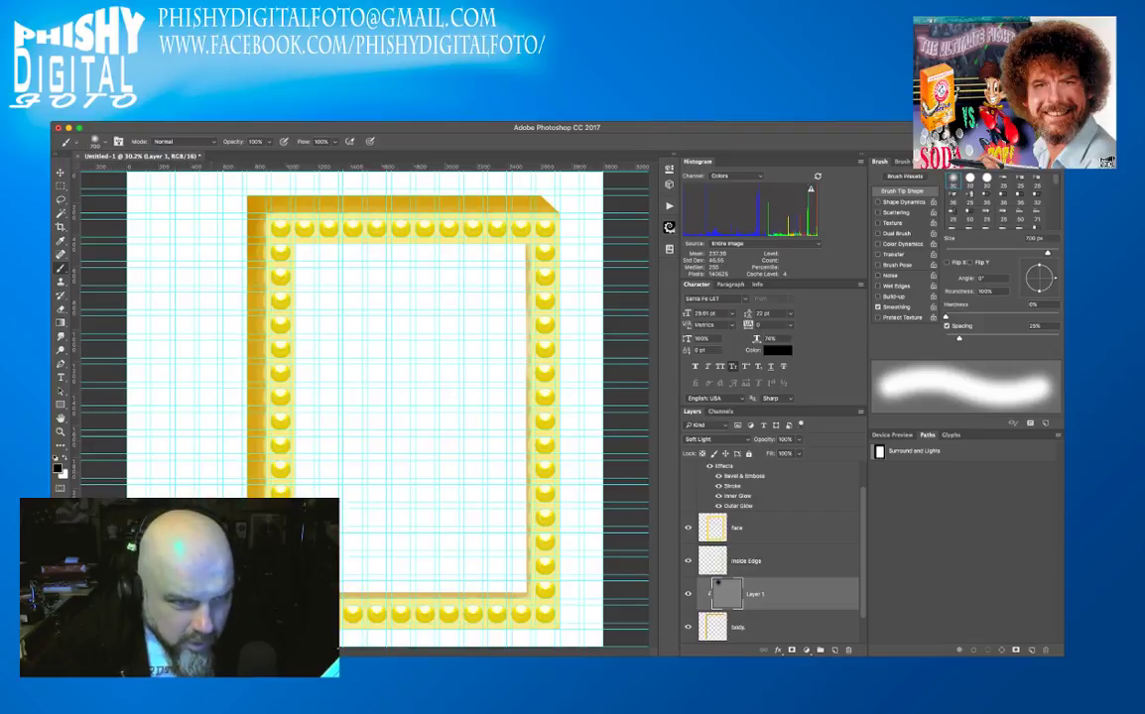
left_click_drag(256, 239, 256, 496)
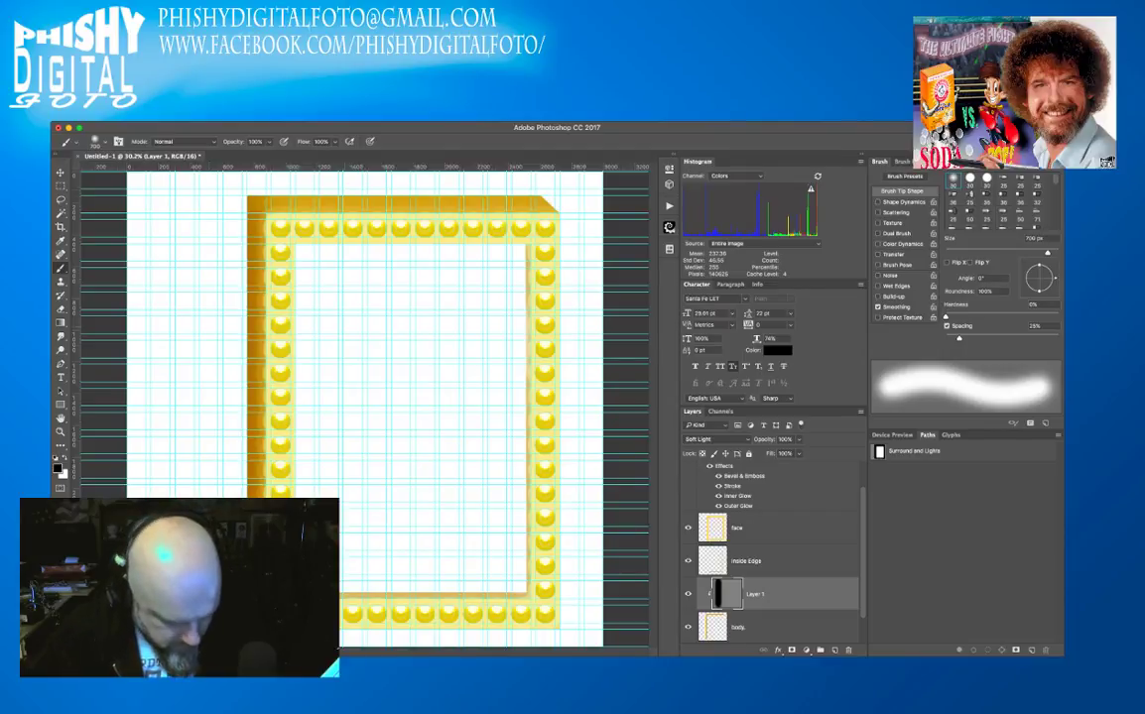
key("x")
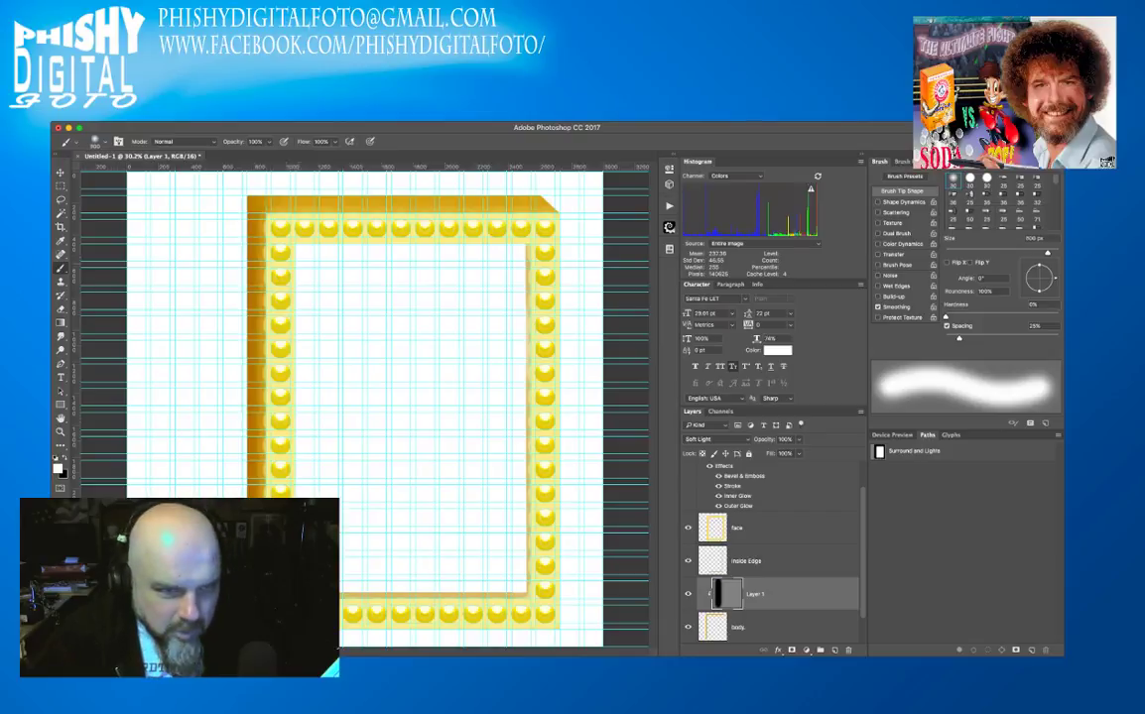
key("bracketleft")
key("bracketleft")
key("bracketleft")
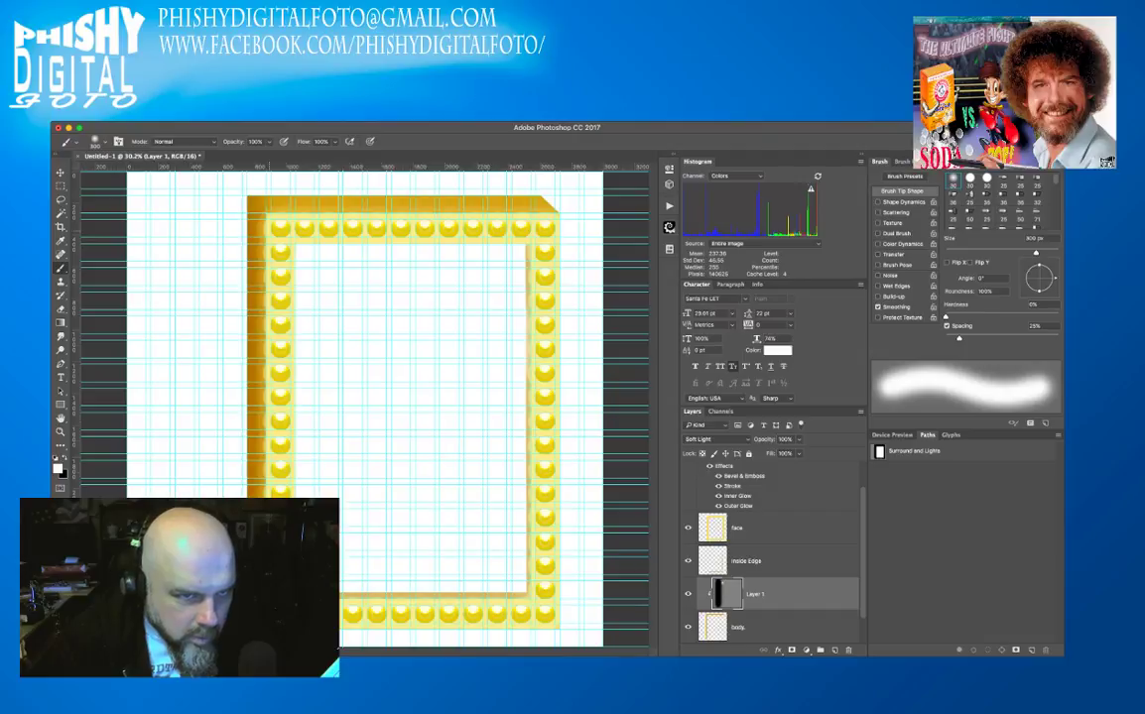
left_click(256, 228)
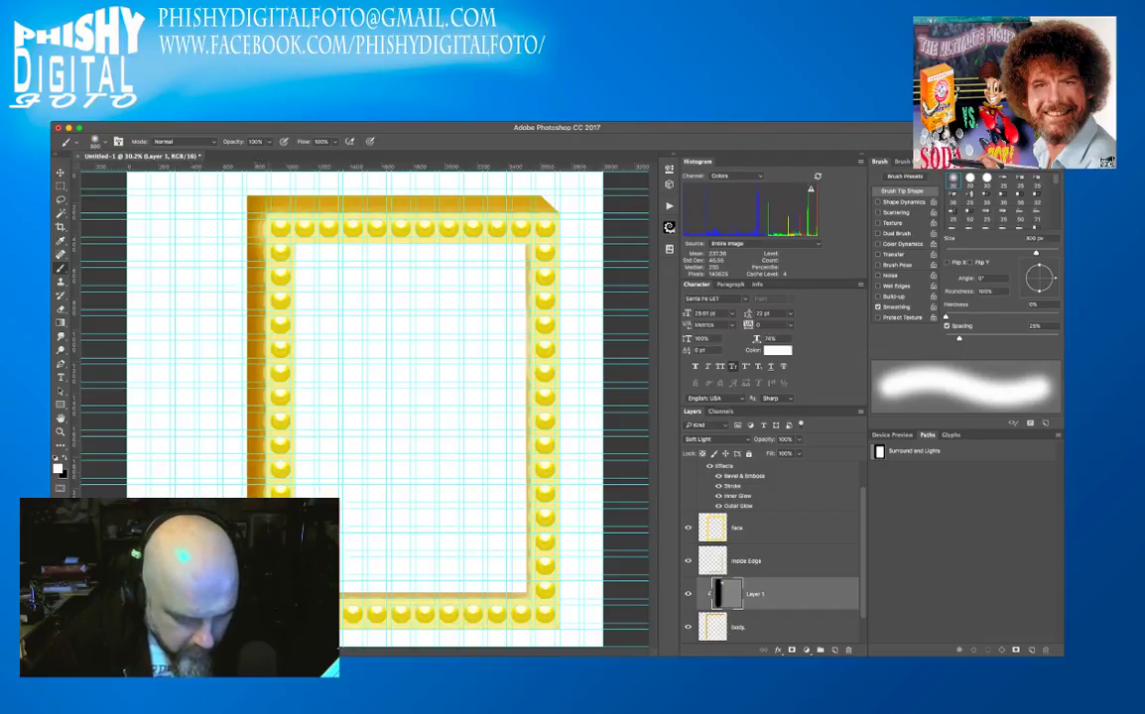
left_click(256, 450, "shift")
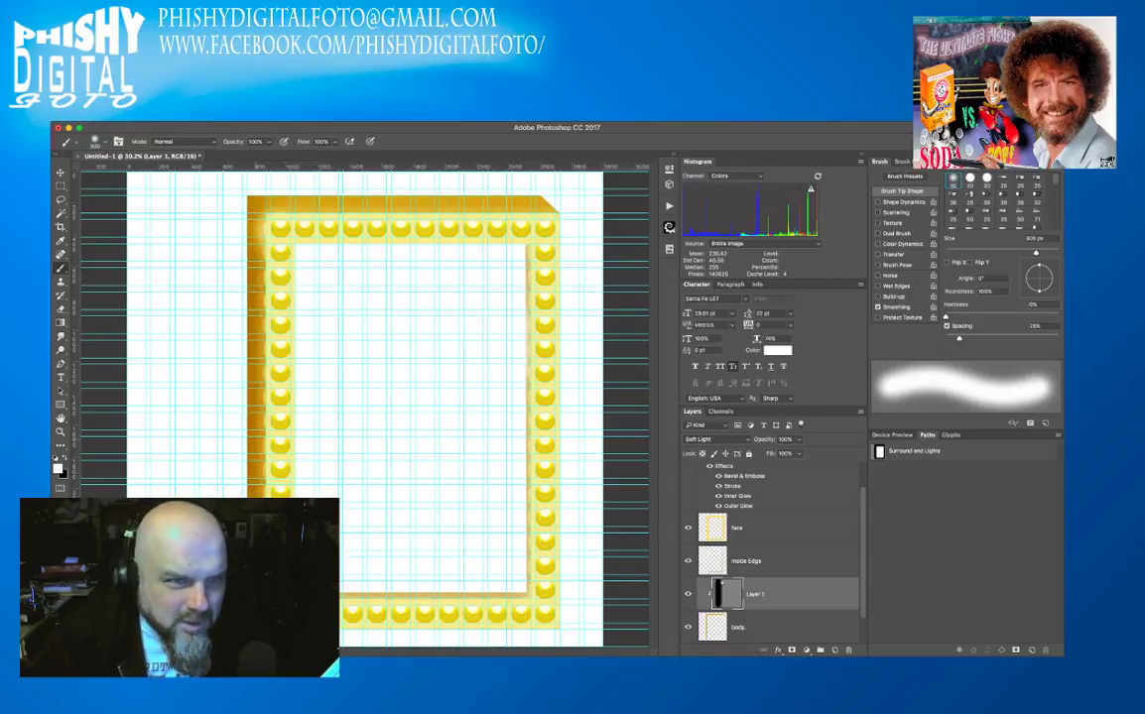
- Lower the brush opacity to 30% and switch the painting colour back to black
key("3")
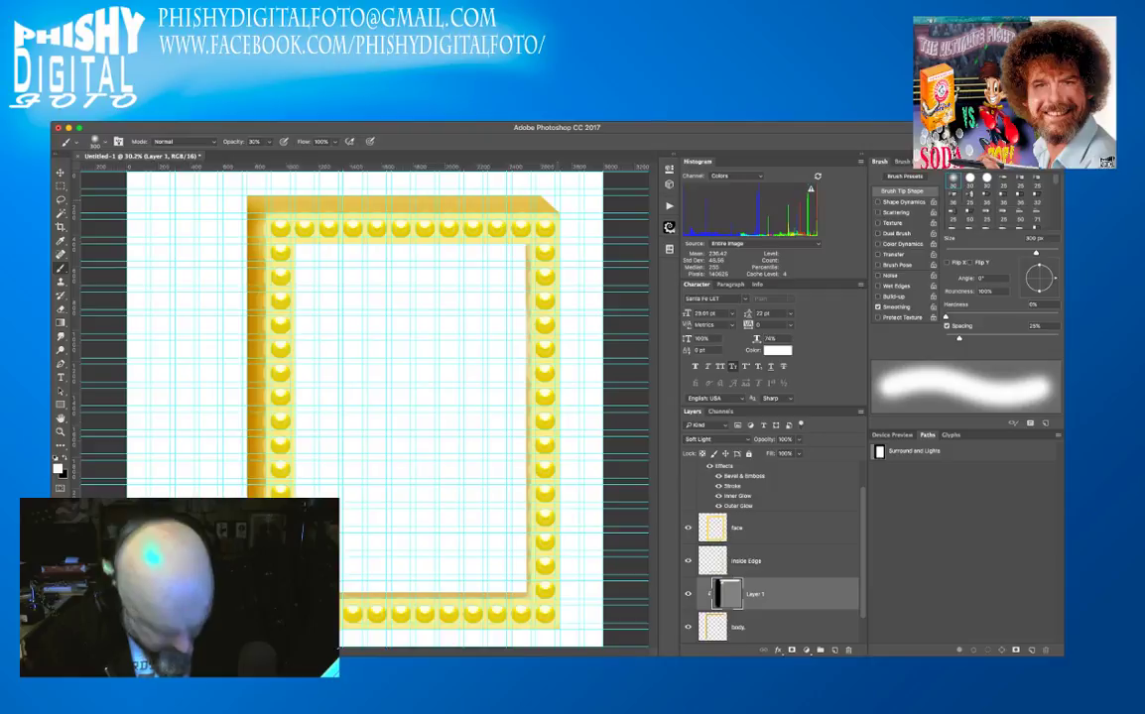
key("x")
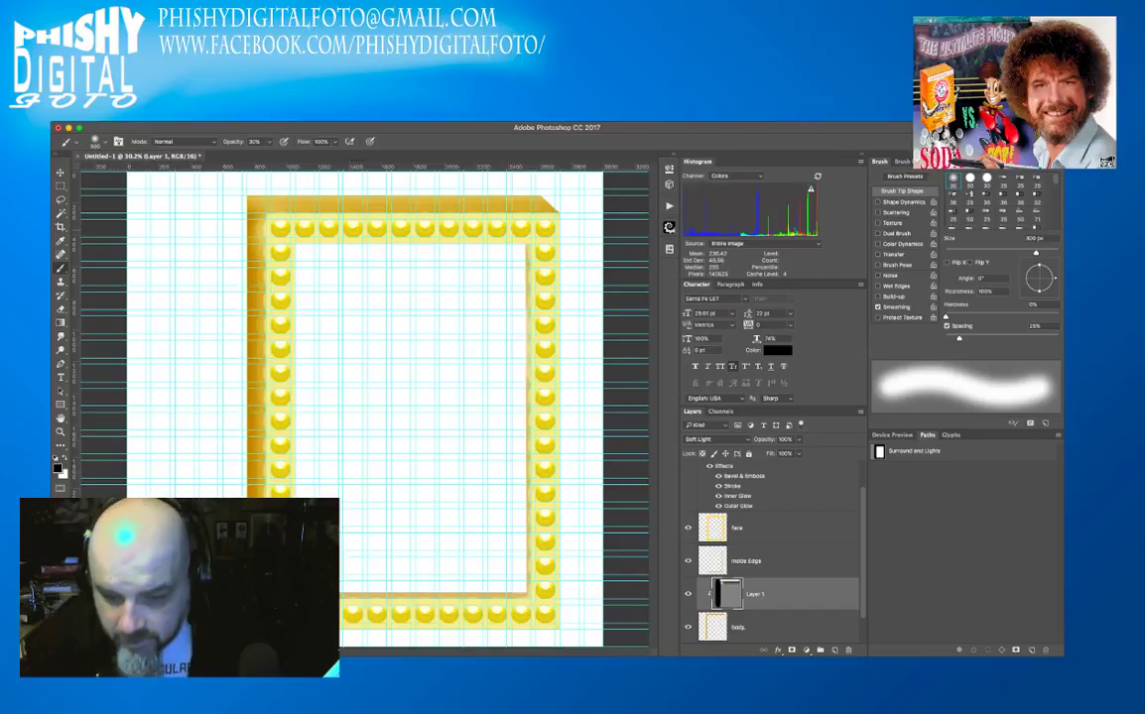
scroll(769, 555, "down", 2)
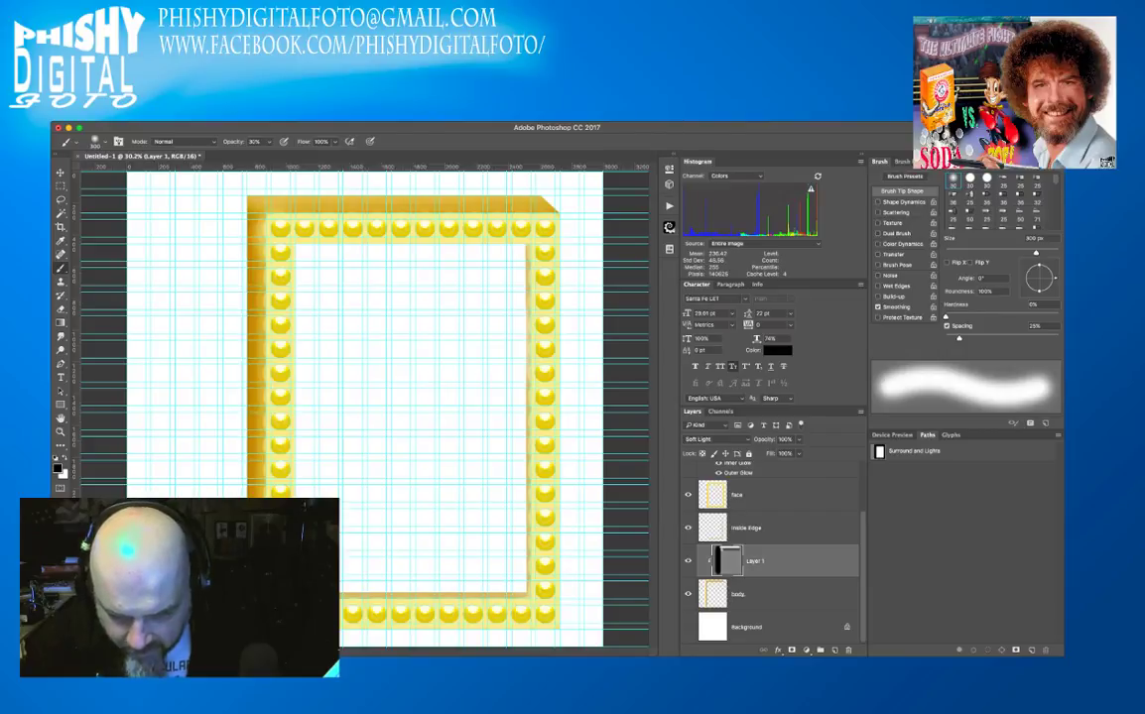
- Hide Background, stamp body, Layer 1, face and Lights into 'Lights (merged)', then hide Lights
left_click(687, 626)
scroll(768, 536, "up", 2)
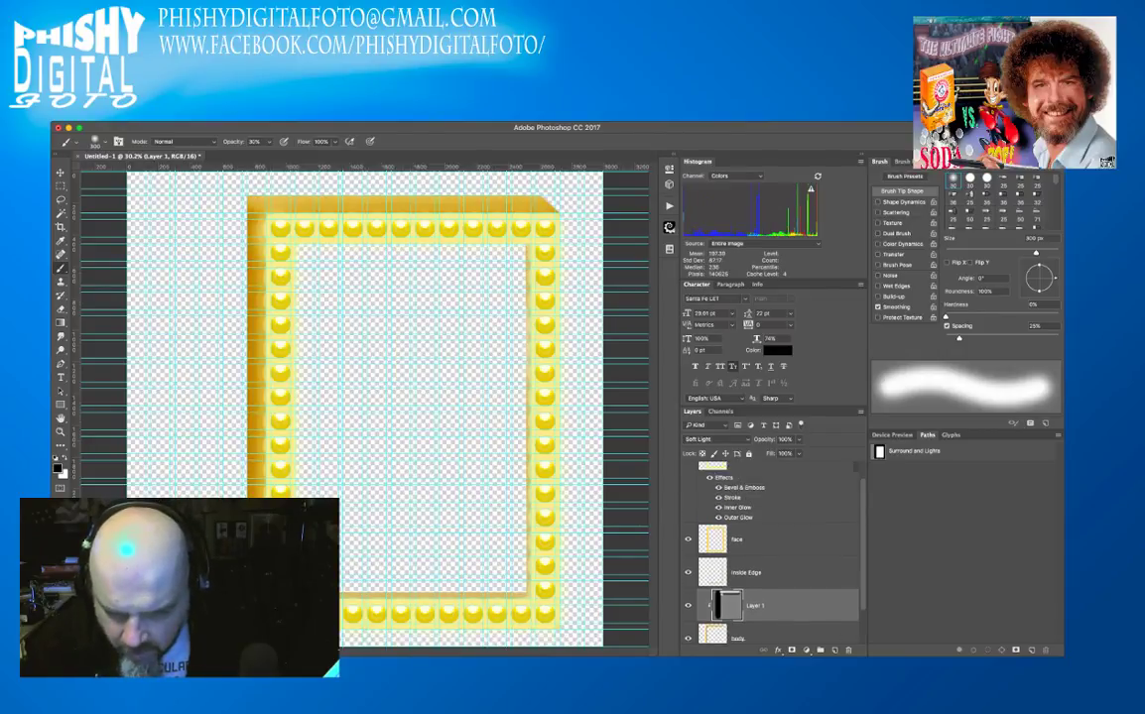
scroll(768, 536, "down", 2)
left_click(739, 593)
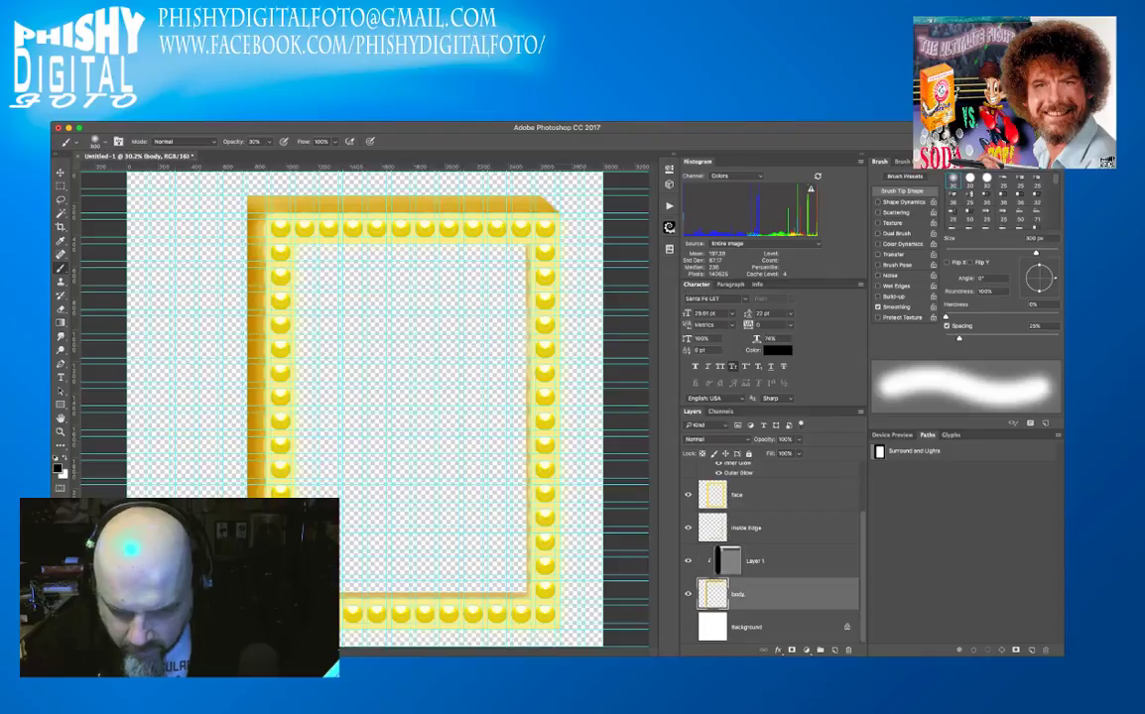
scroll(769, 556, "up", 2)
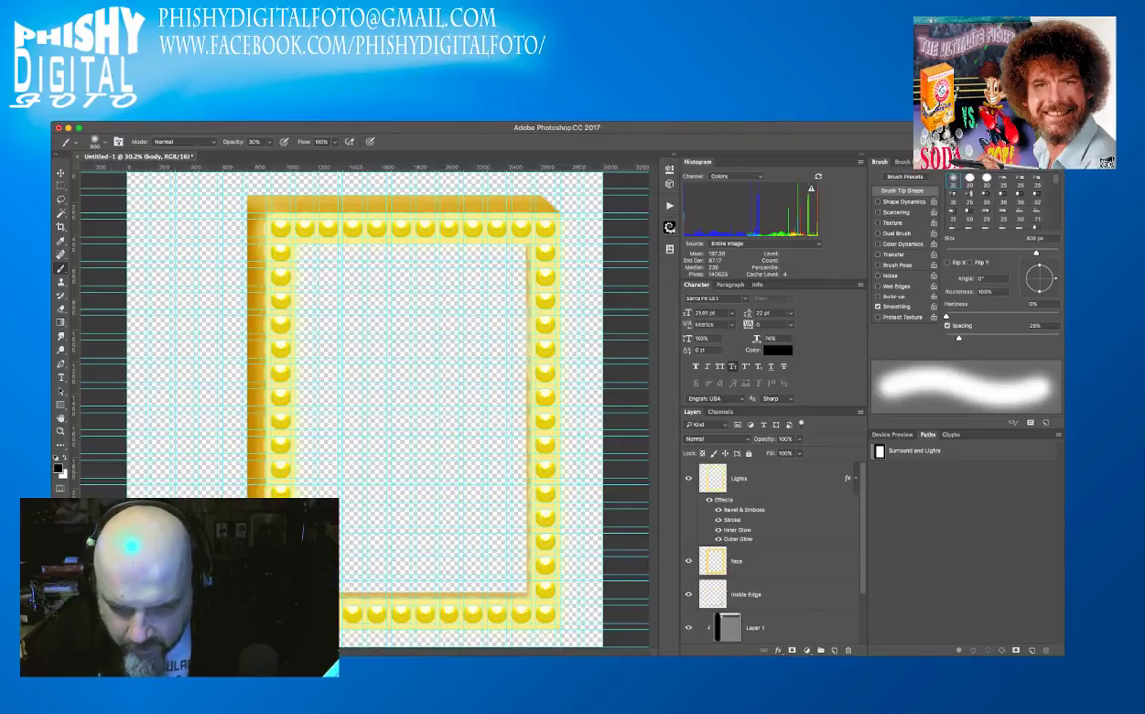
key("super+alt+a")
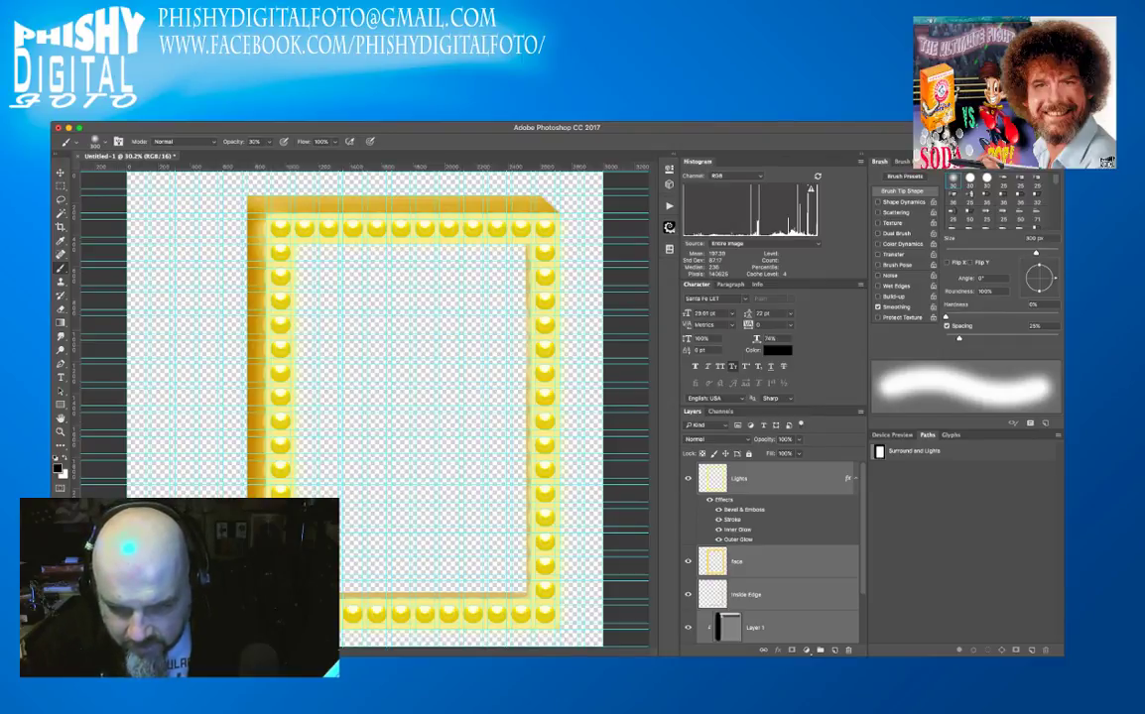
key("ctrl+alt+e")
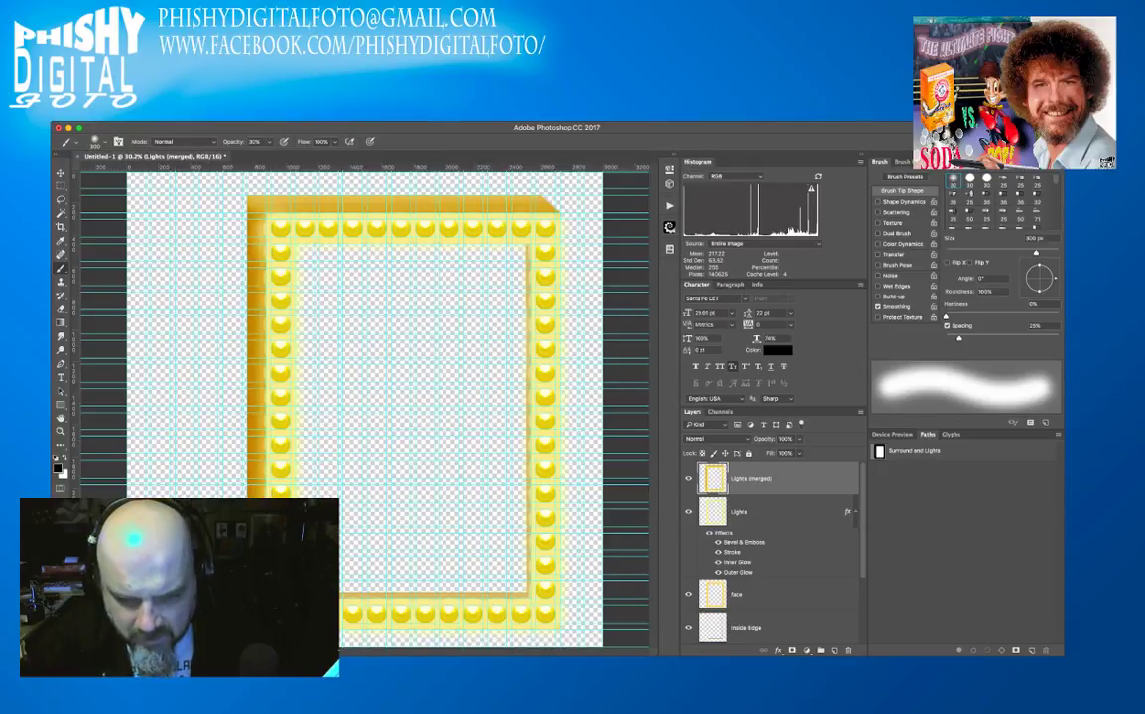
left_click(688, 595)
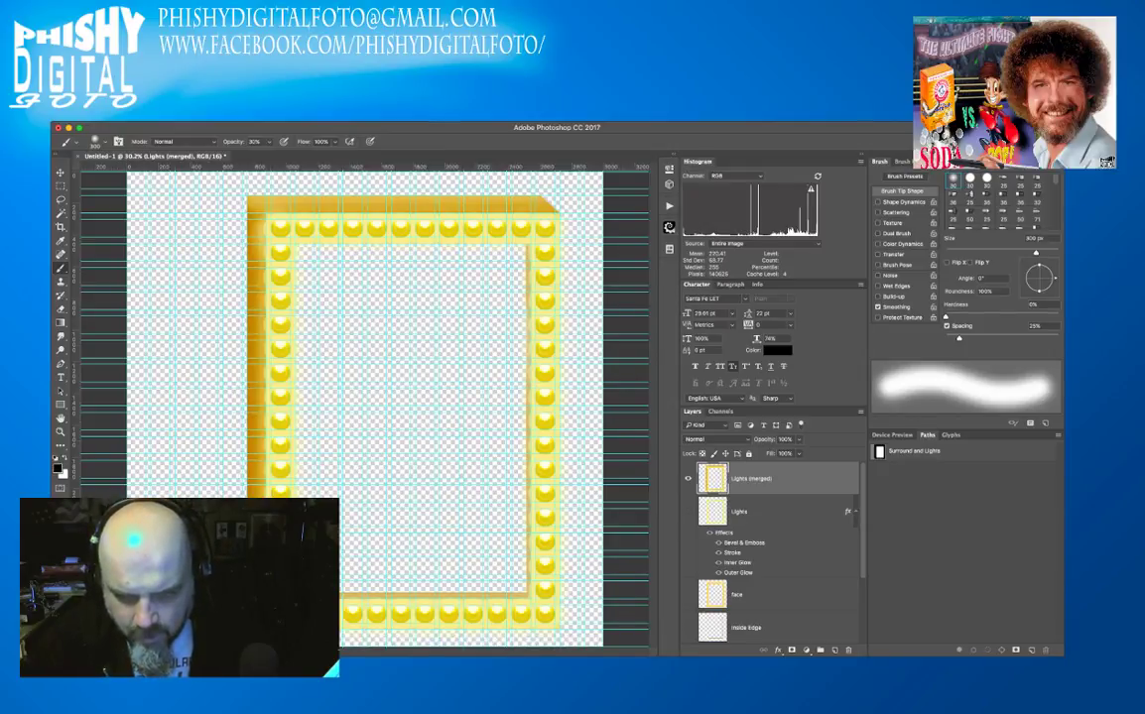
scroll(769, 556, "down", 2)
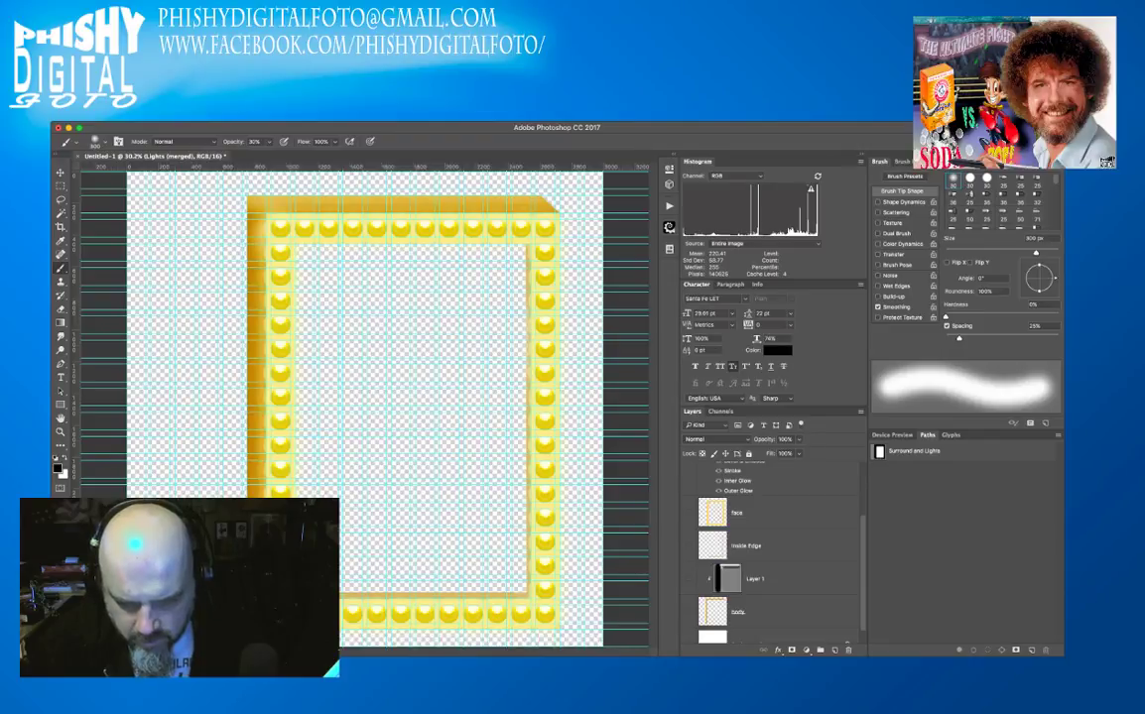
scroll(770, 546, "up", 3)
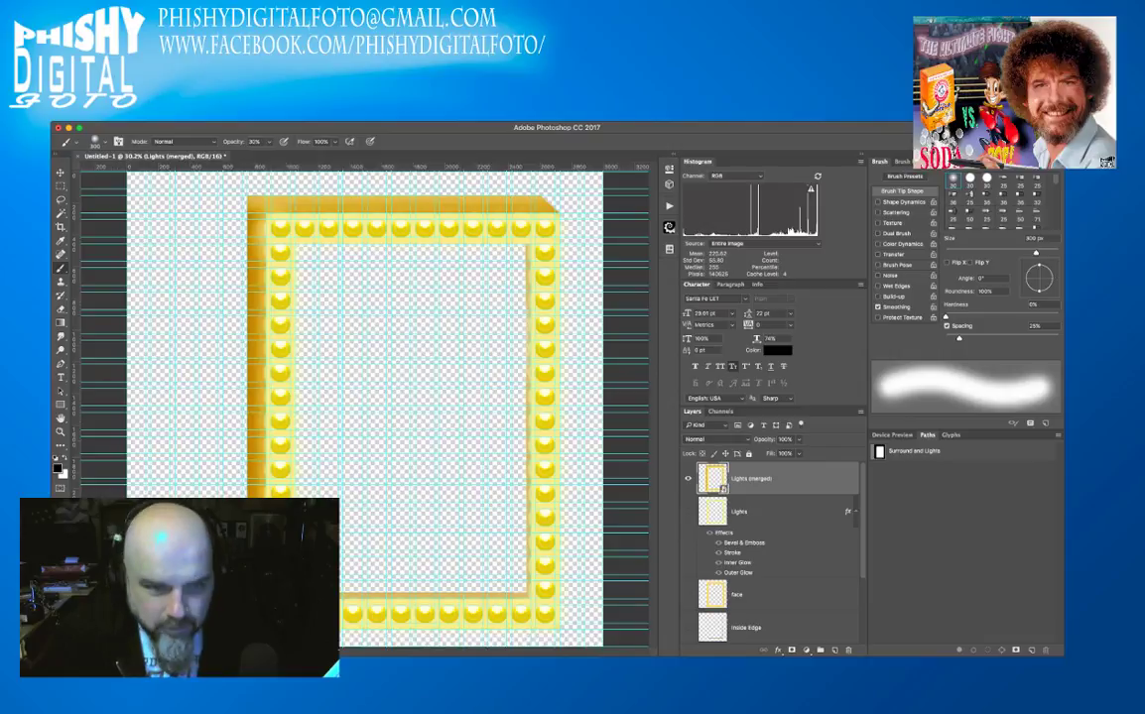
key("ctrl+t")
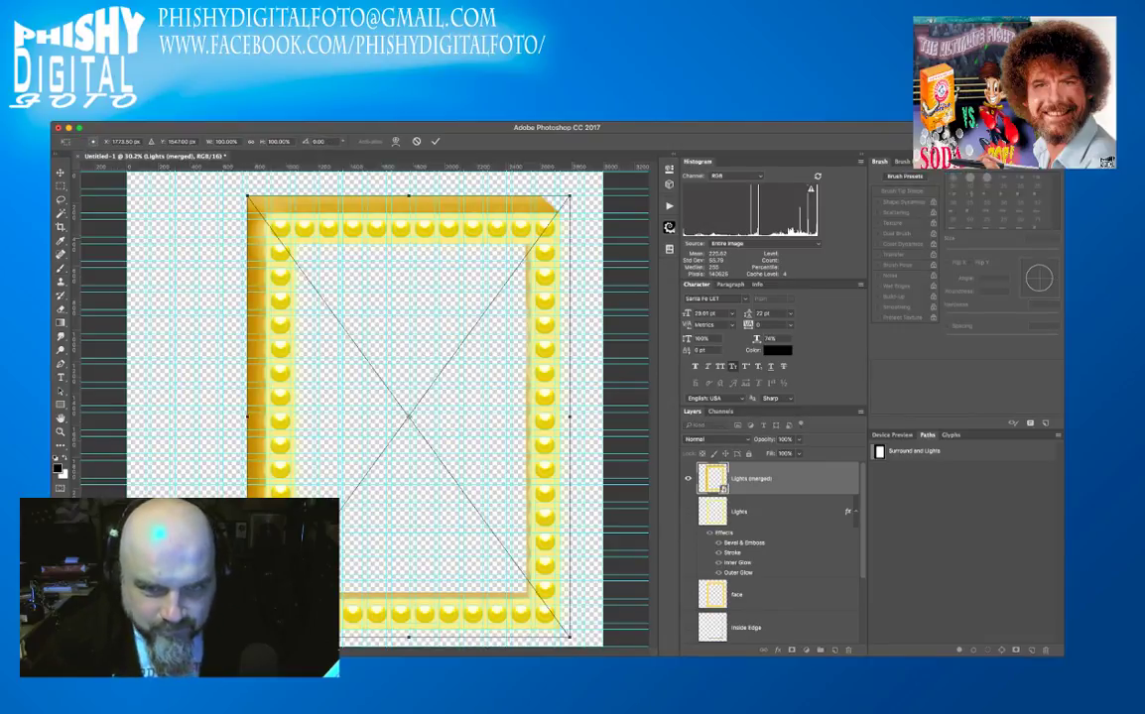
left_click_drag(569, 195, 463, 340)
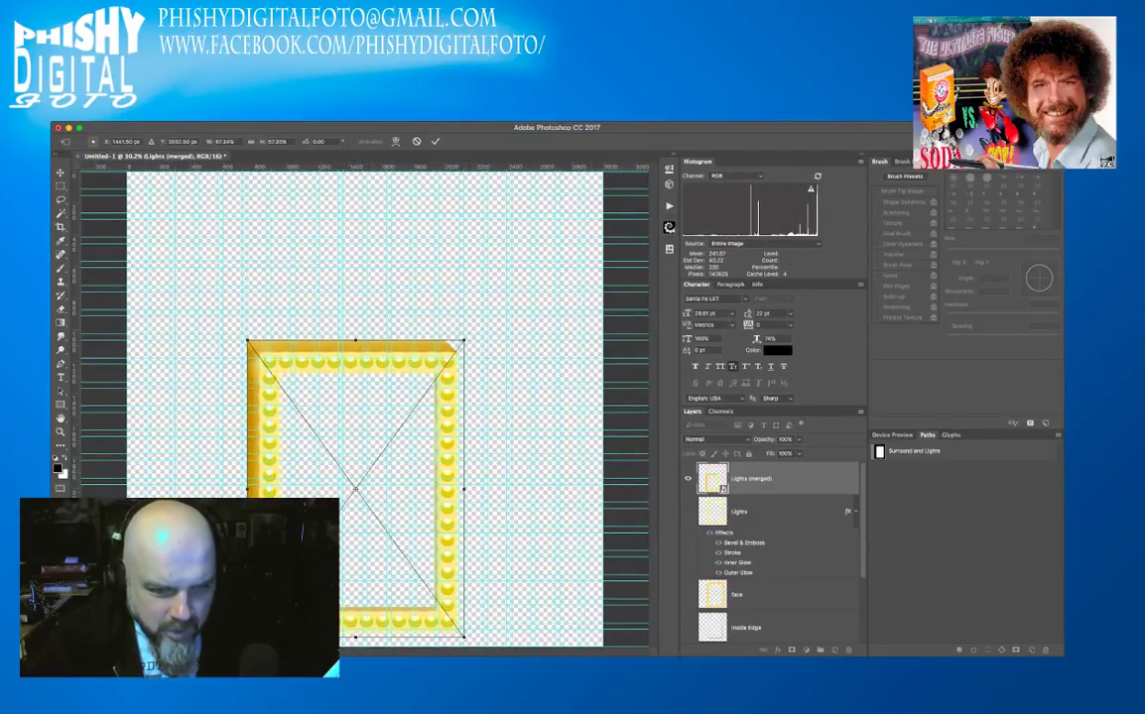
left_click_drag(356, 488, 338, 377)
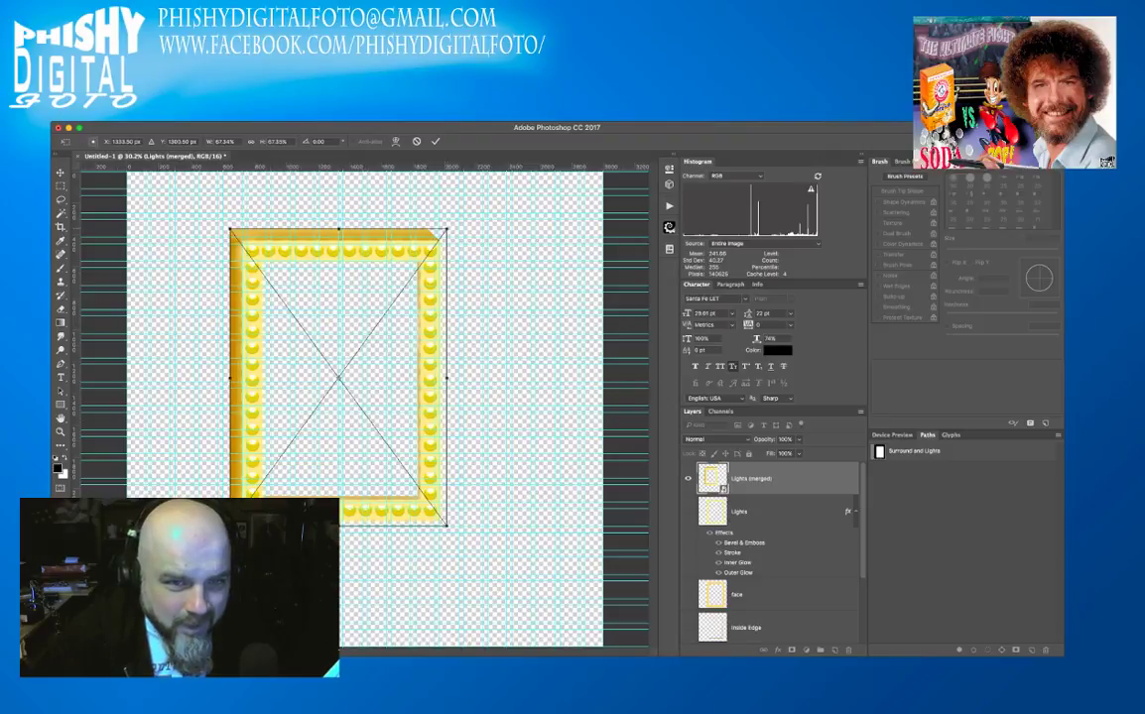
left_click_drag(447, 229, 447, 322)
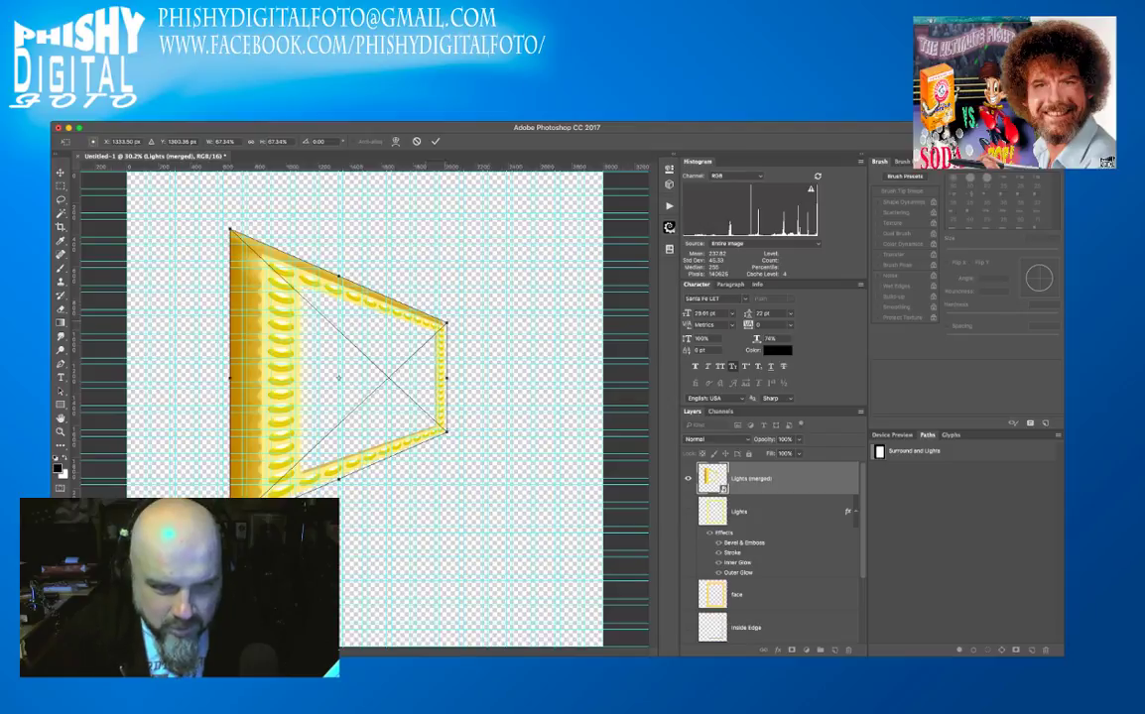
left_click_drag(446, 322, 446, 113)
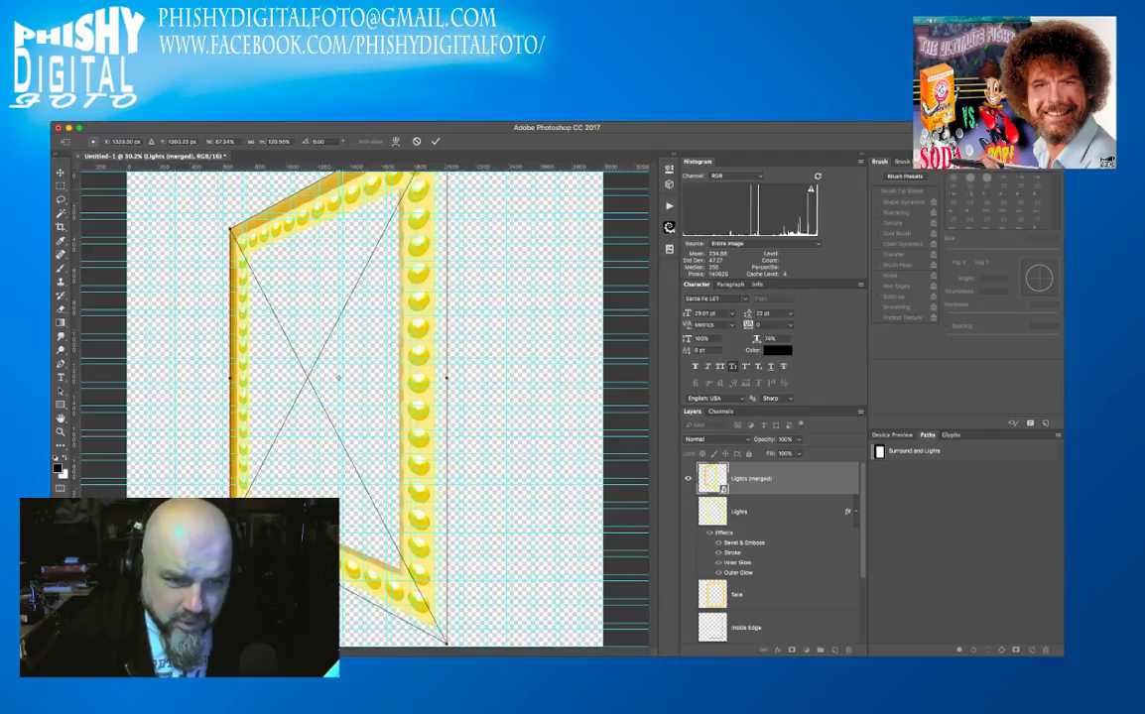
left_click_drag(339, 377, 350, 434)
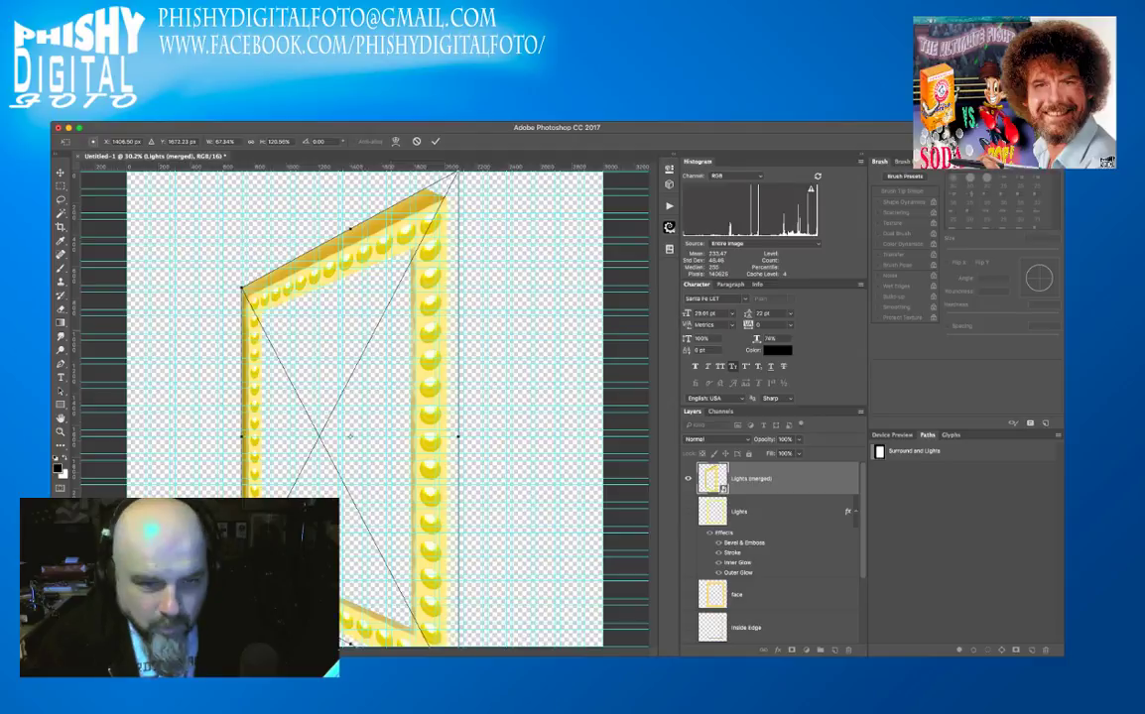
key("Escape")
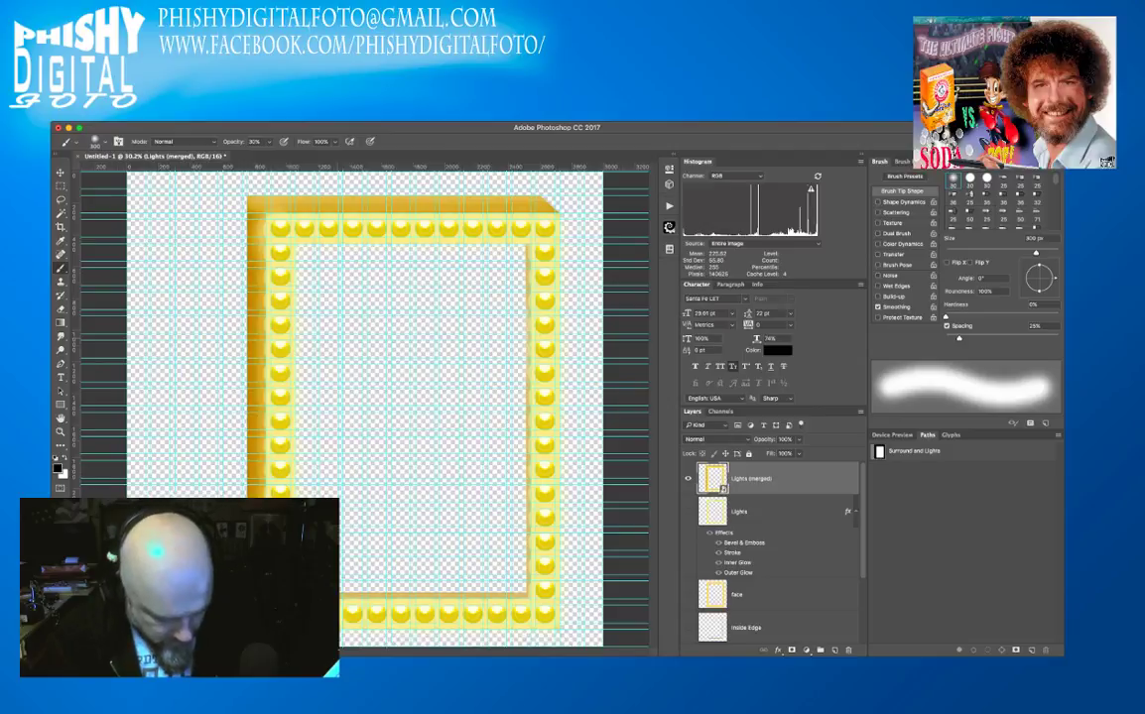
key("ctrl+t")
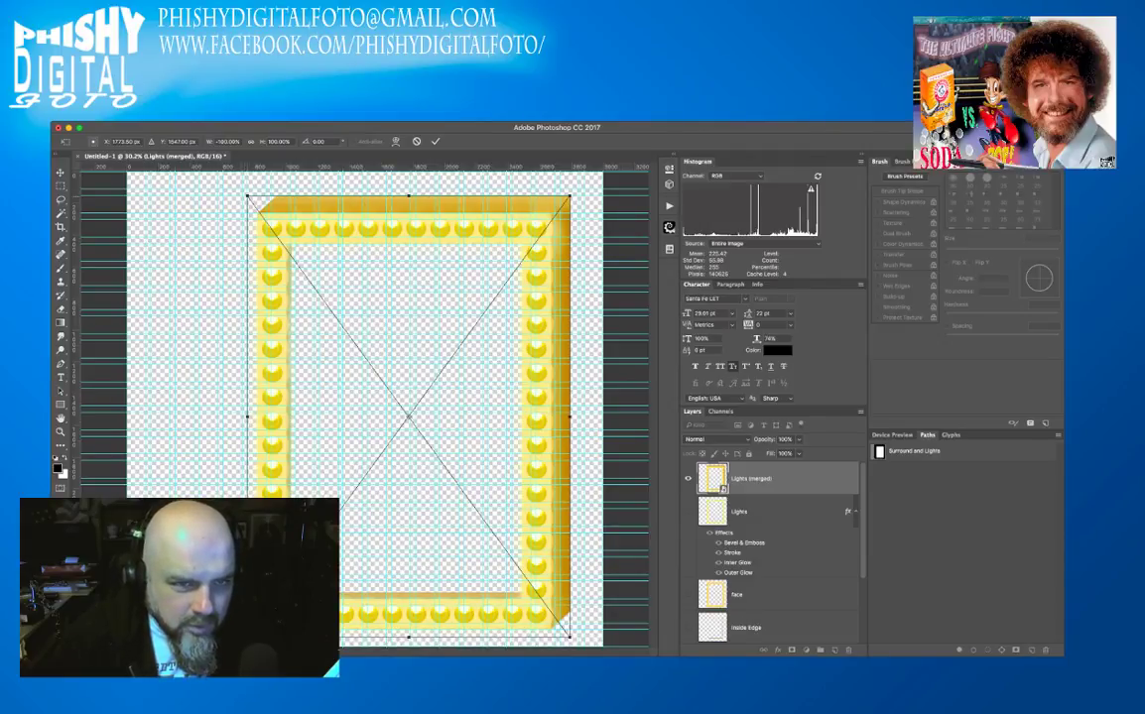
left_click_drag(247, 196, 395, 196)
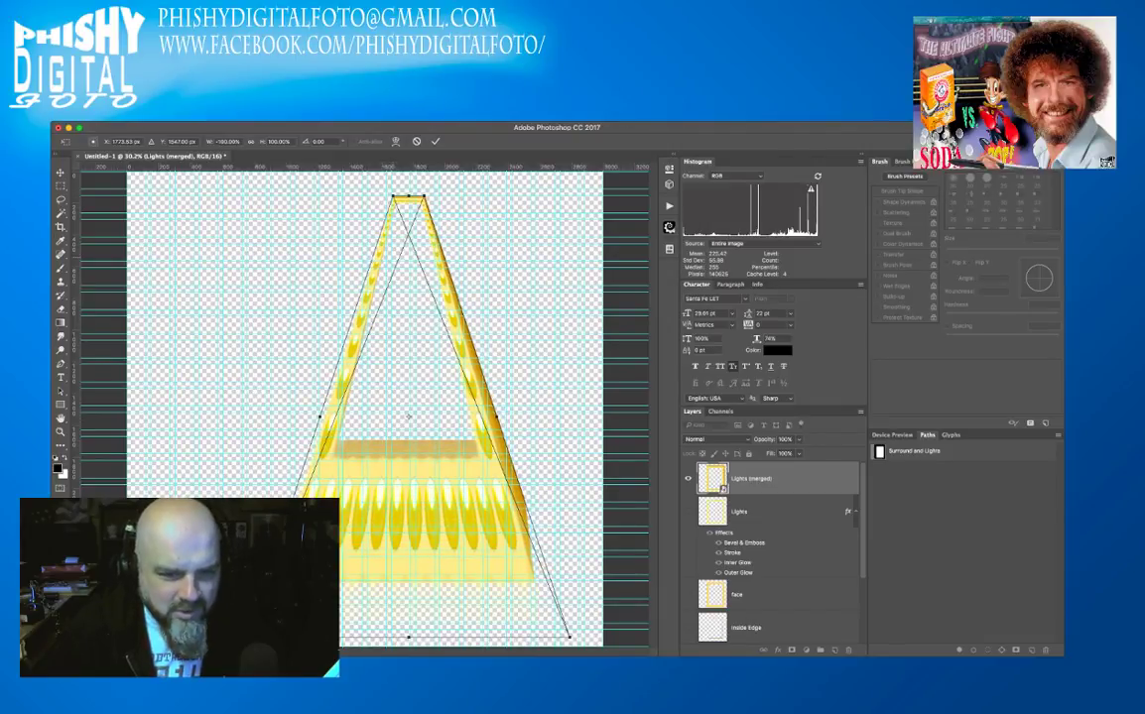
left_click_drag(395, 196, 341, 197)
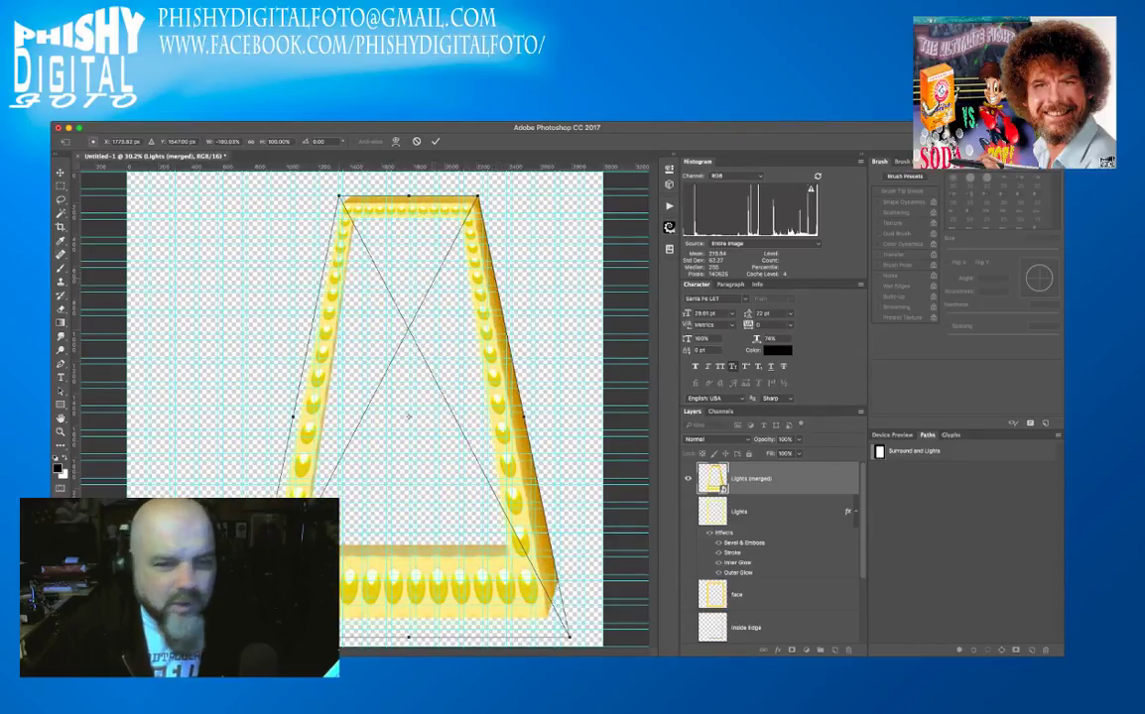
key("Escape")
key("b")
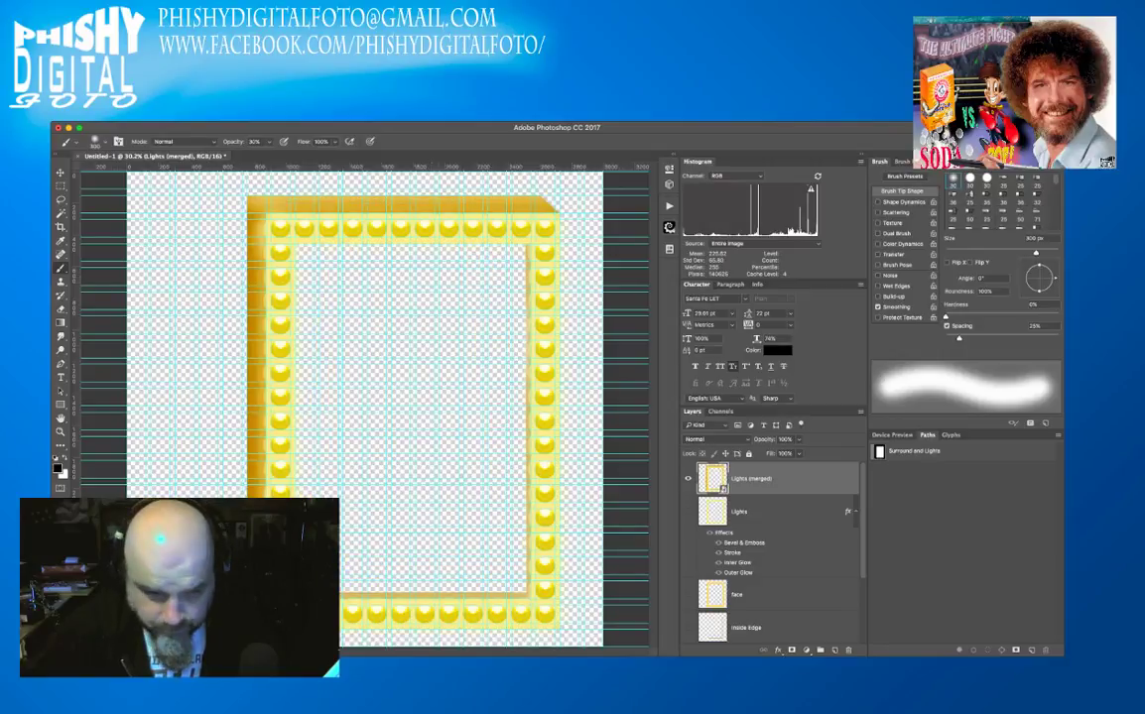